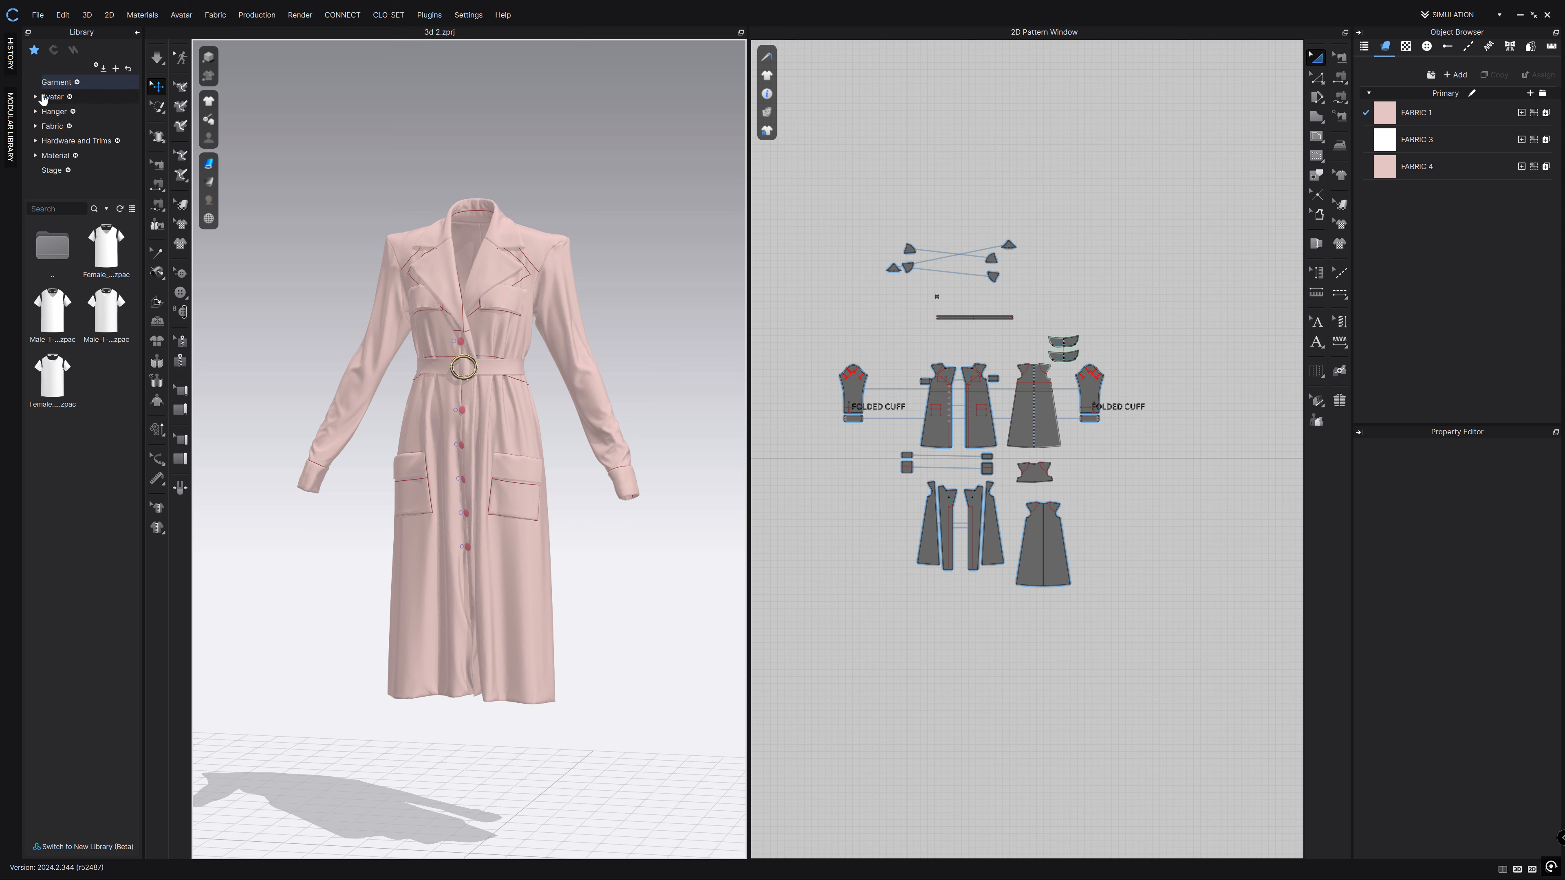
Drag FV2.1_Yuna from Library > Avatar > Female_V2 into the scene, using the garment file's size and pose.
click(55, 112)
click(54, 97)
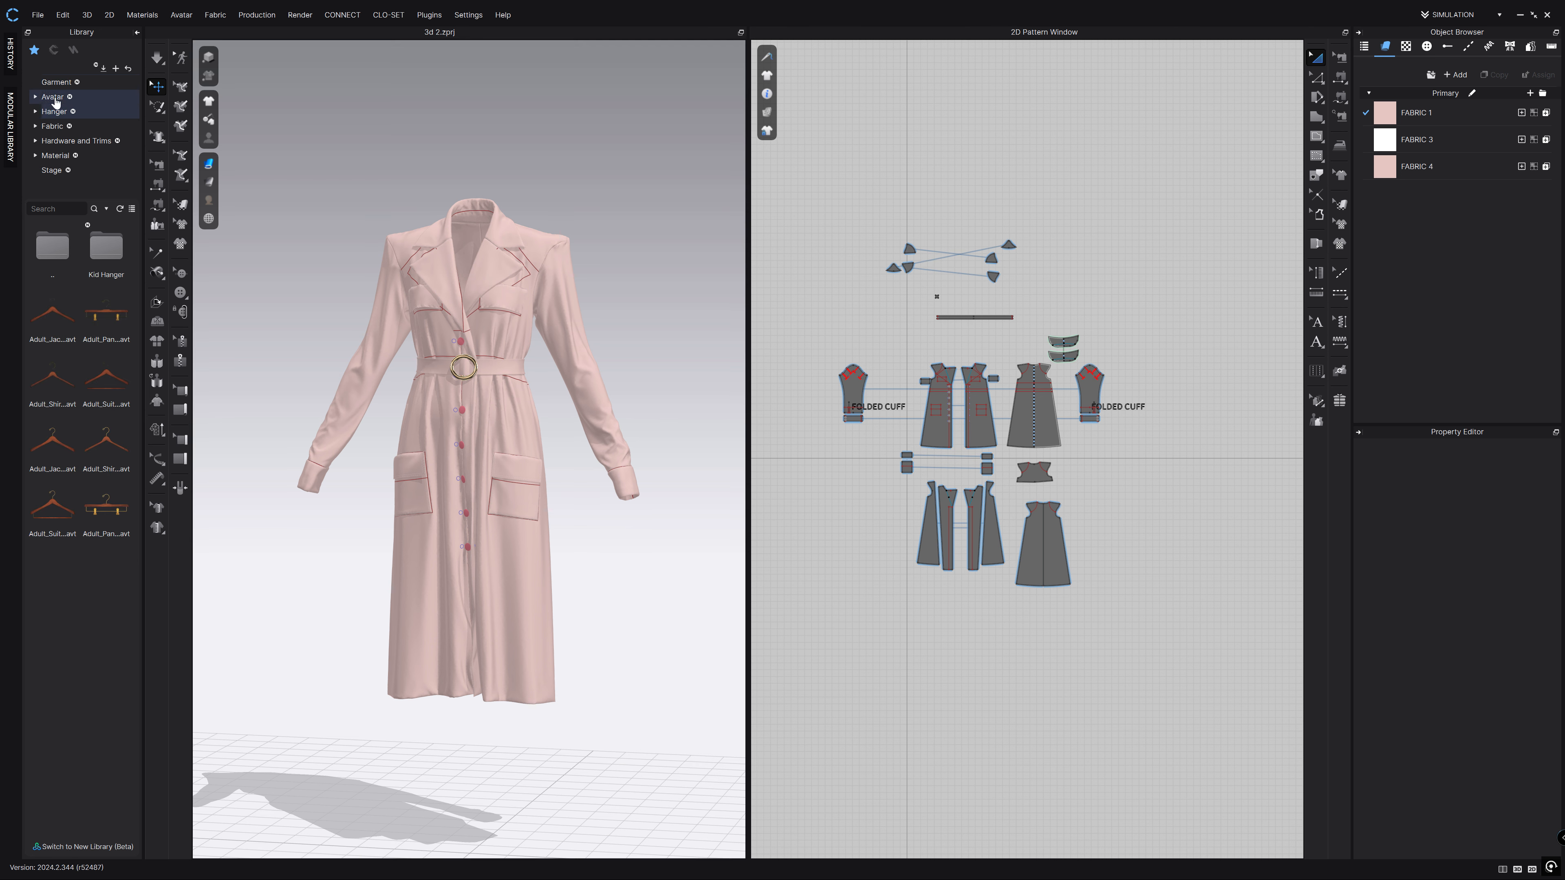
double_click(106, 270)
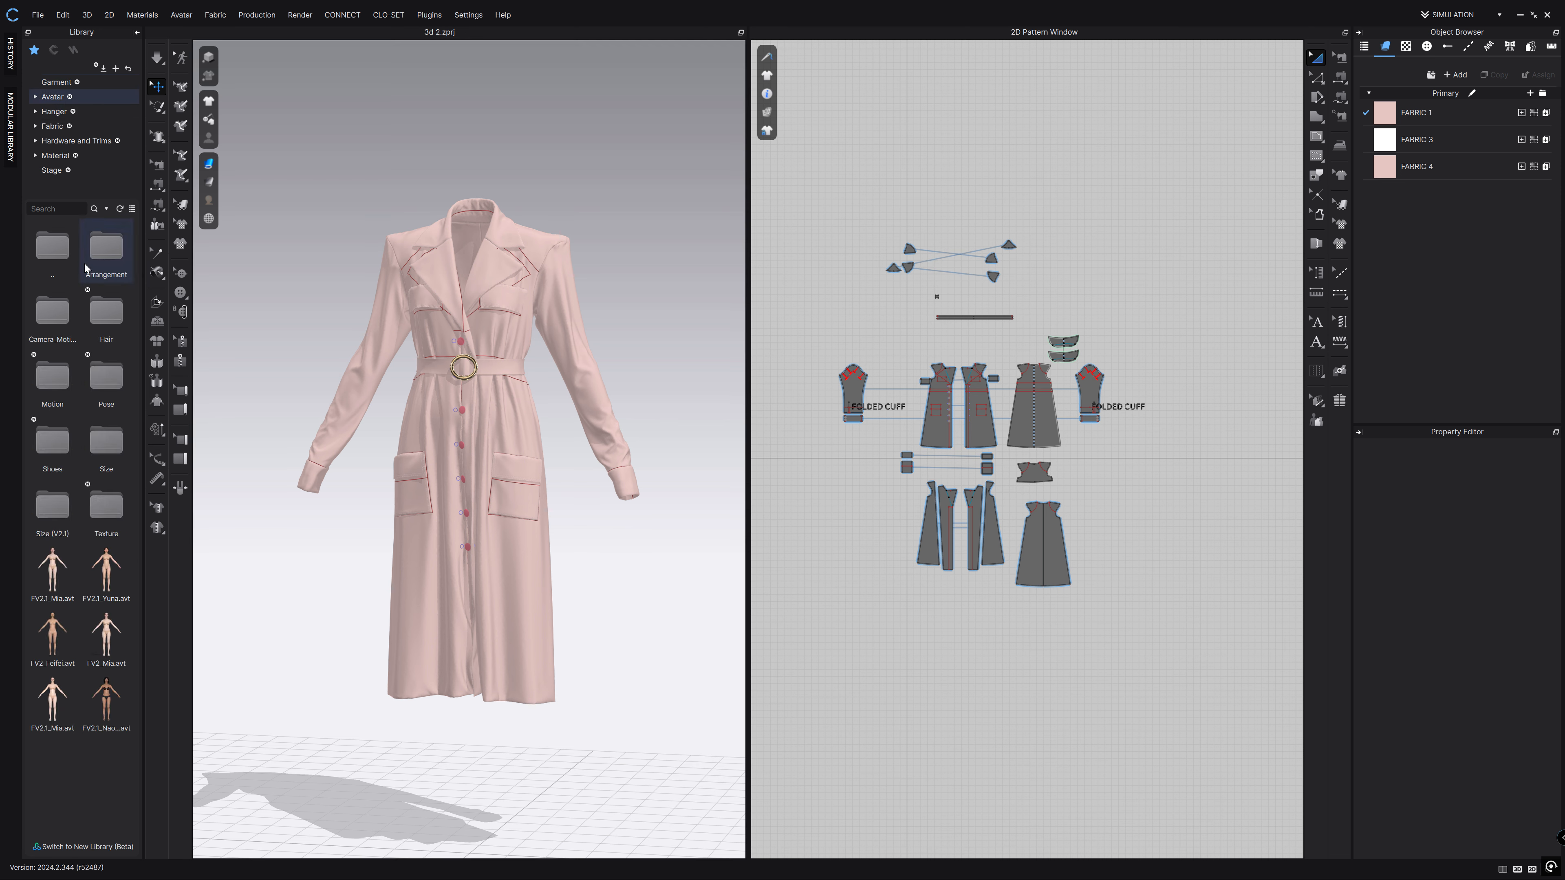
drag(96, 586, 476, 386)
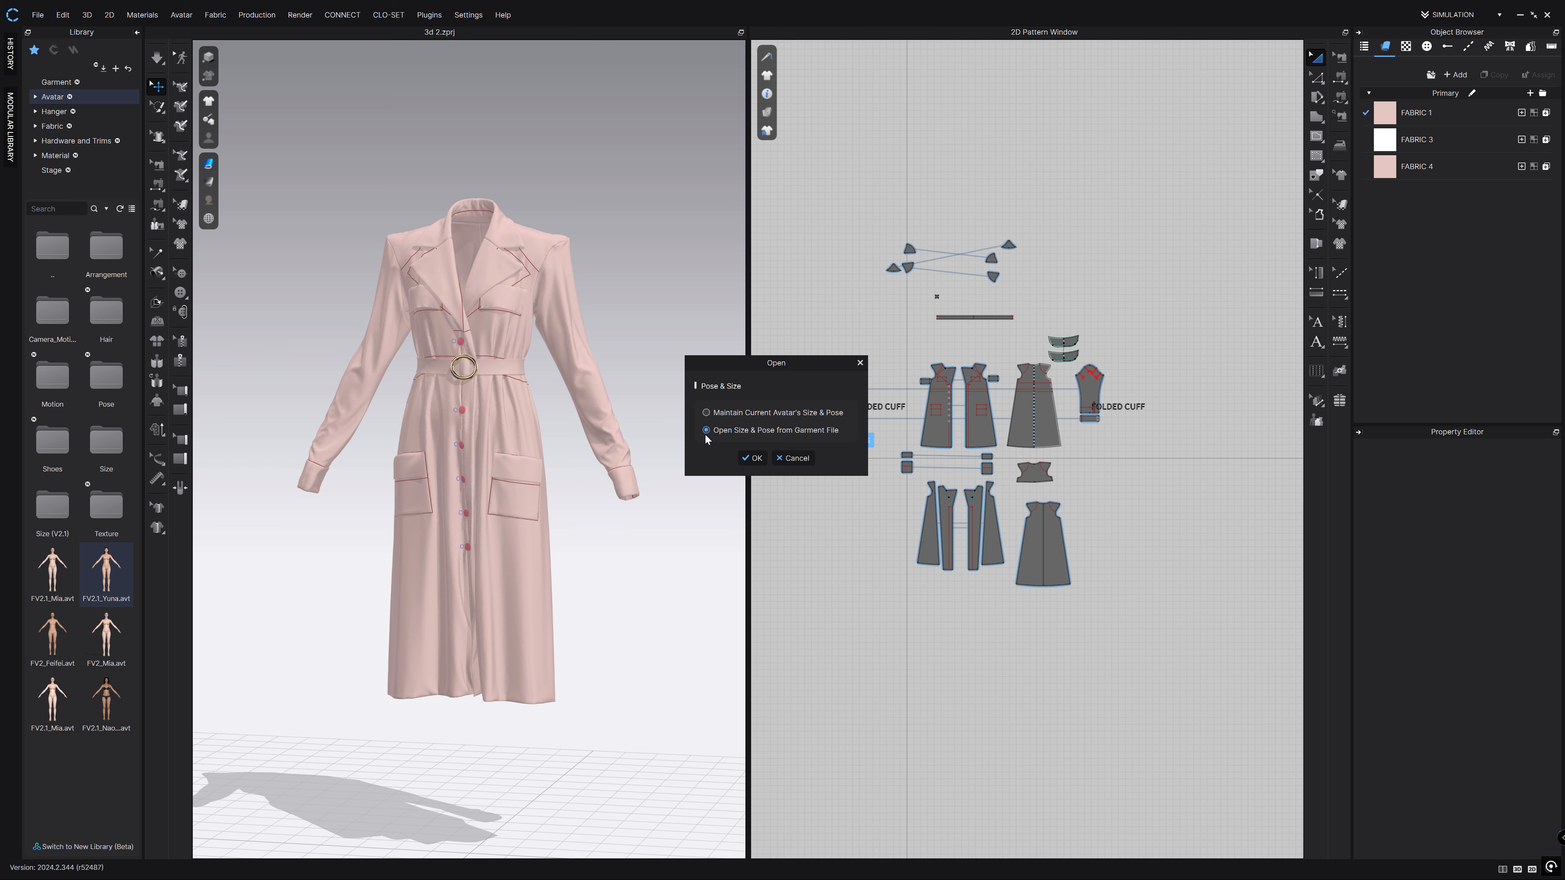
click(753, 457)
right_drag(566, 487, 569, 526)
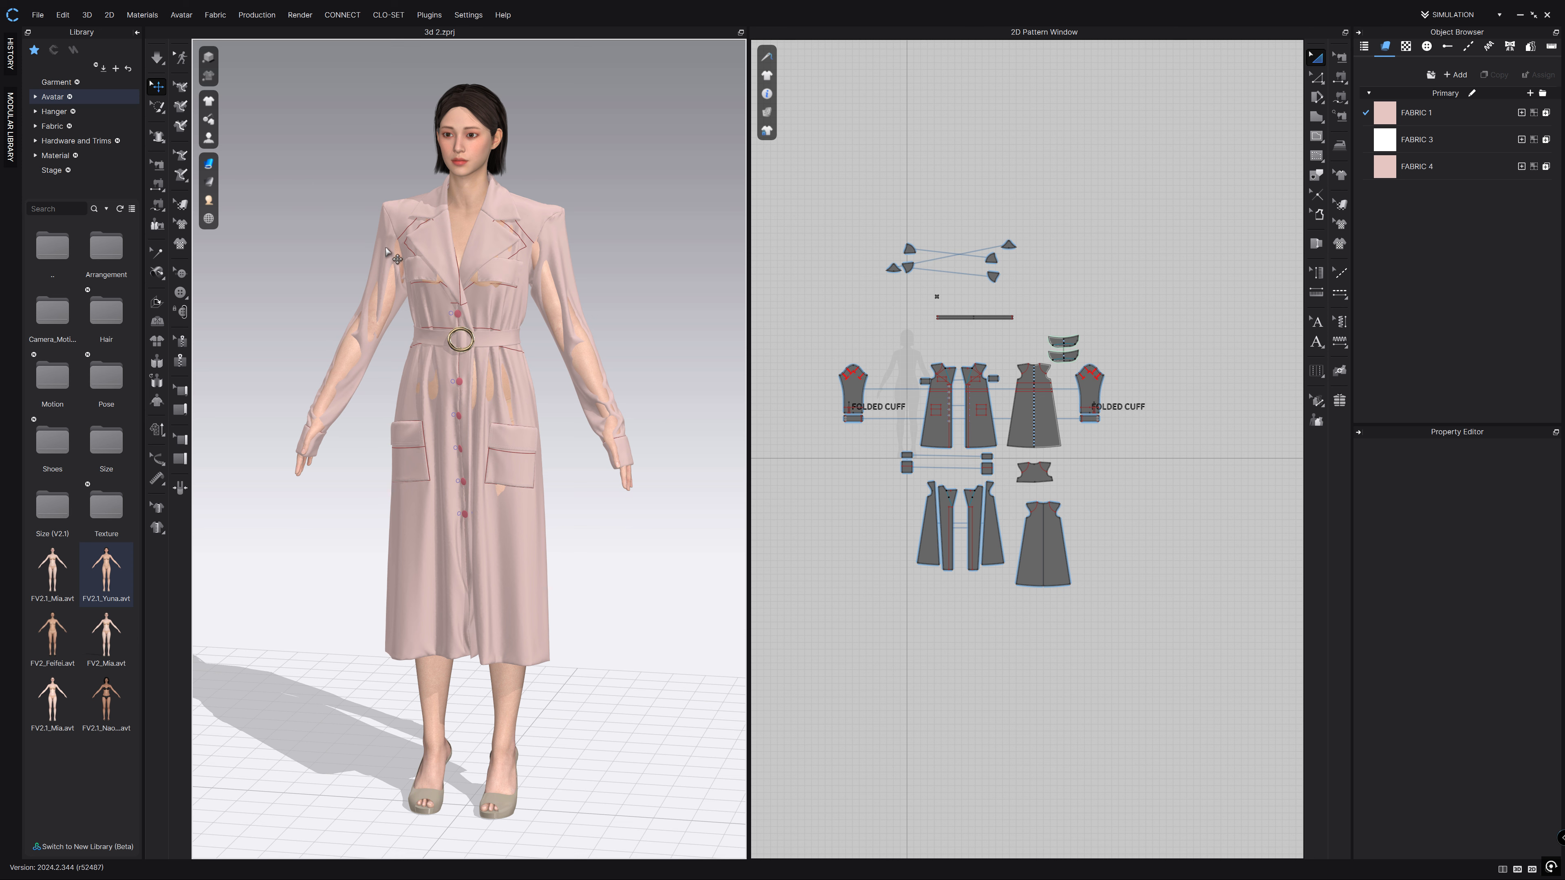
click(157, 62)
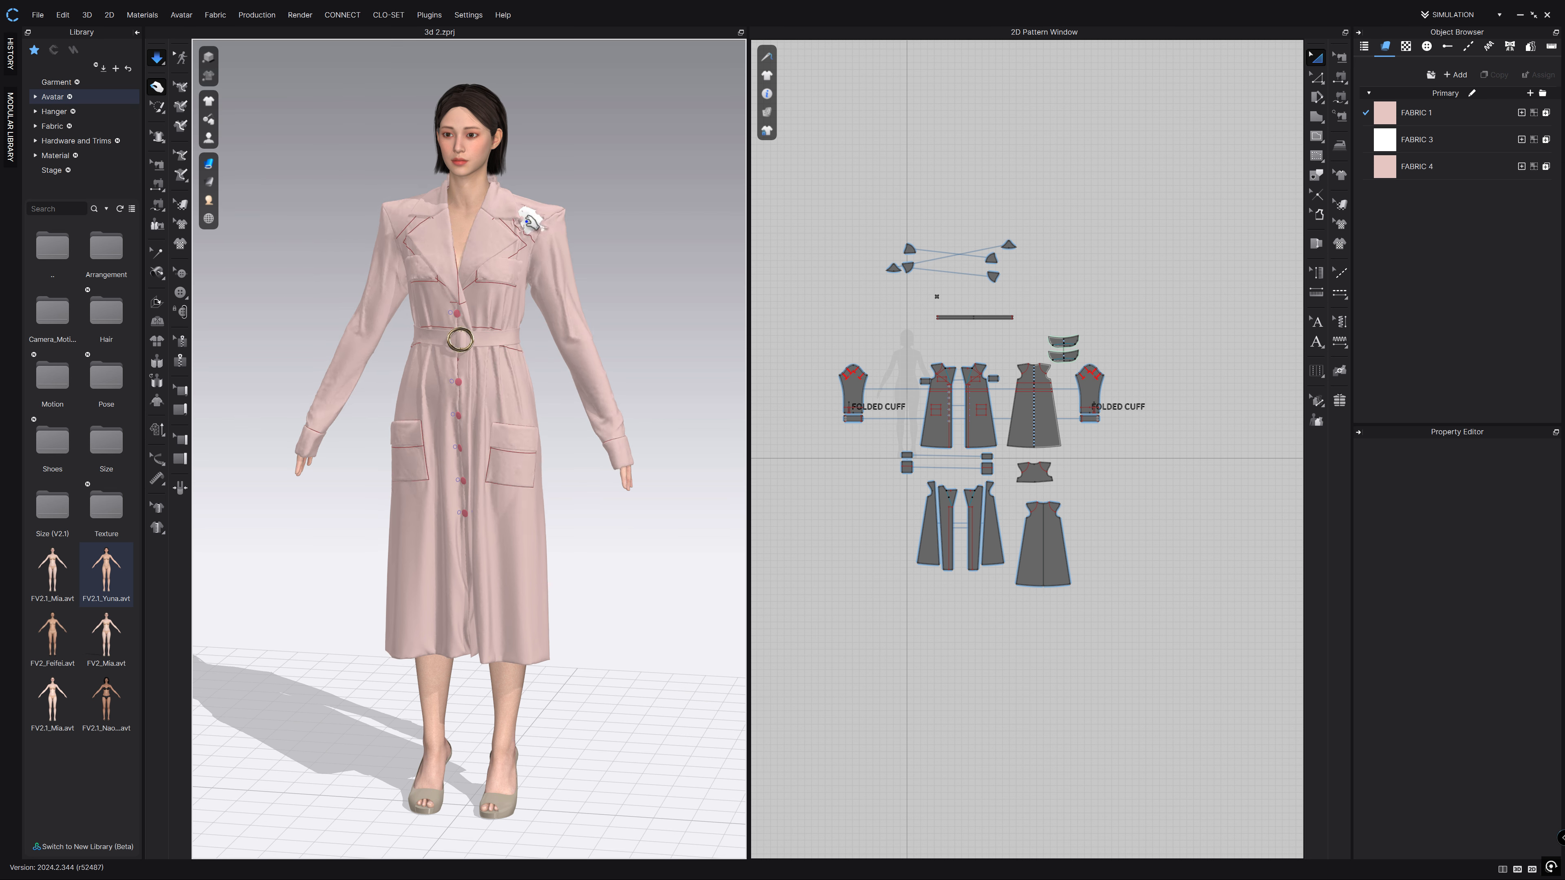
Turn the view to the avatar's back and front to check how the simulated coat drapes.
key(8)
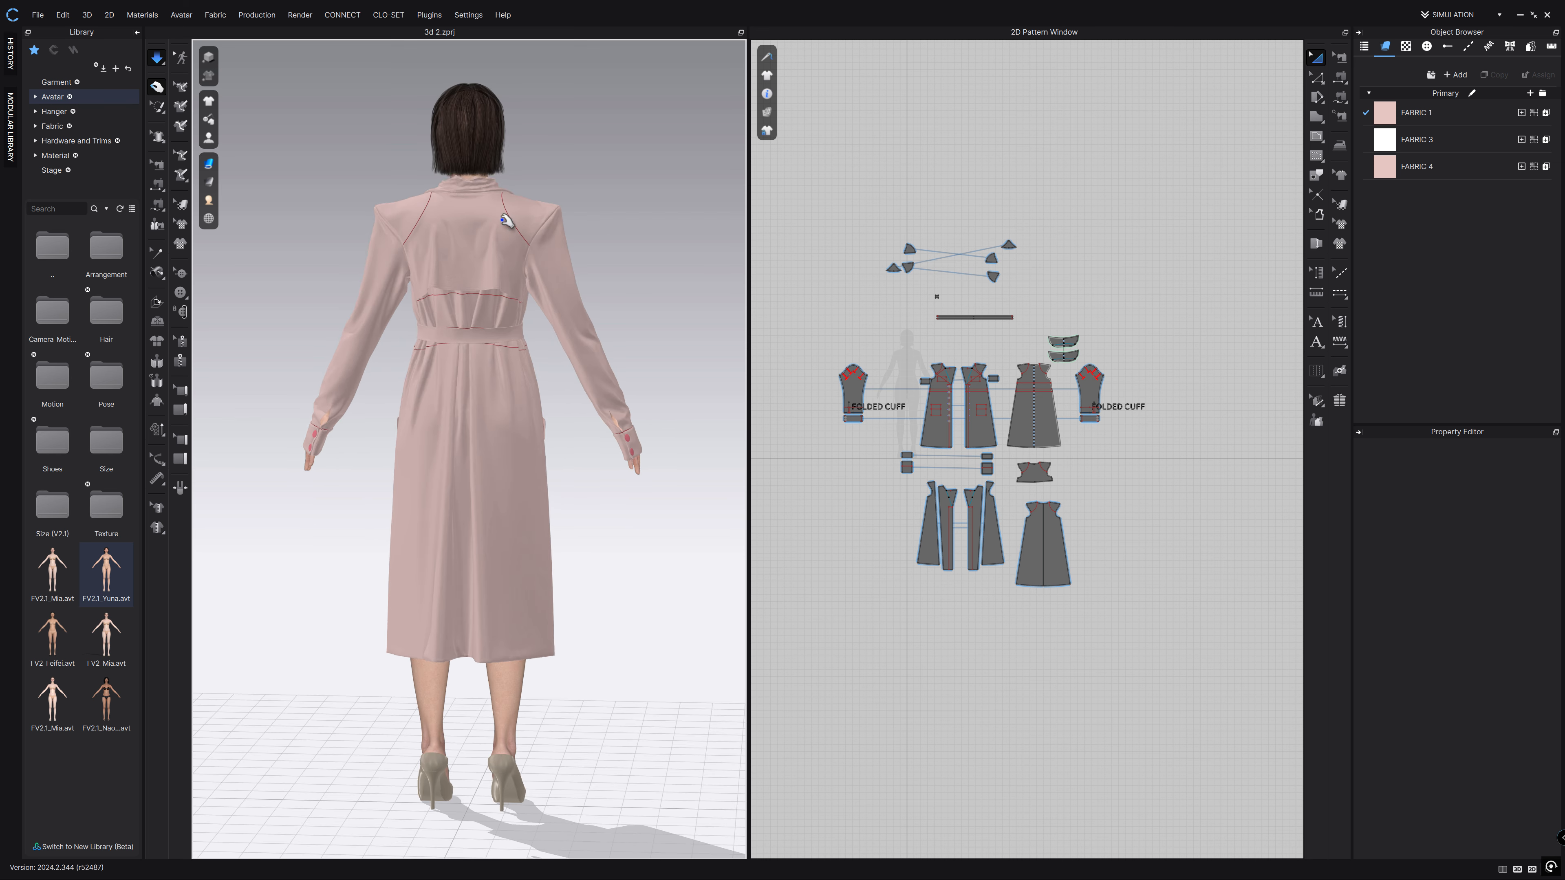
scroll(499, 212, up, 2)
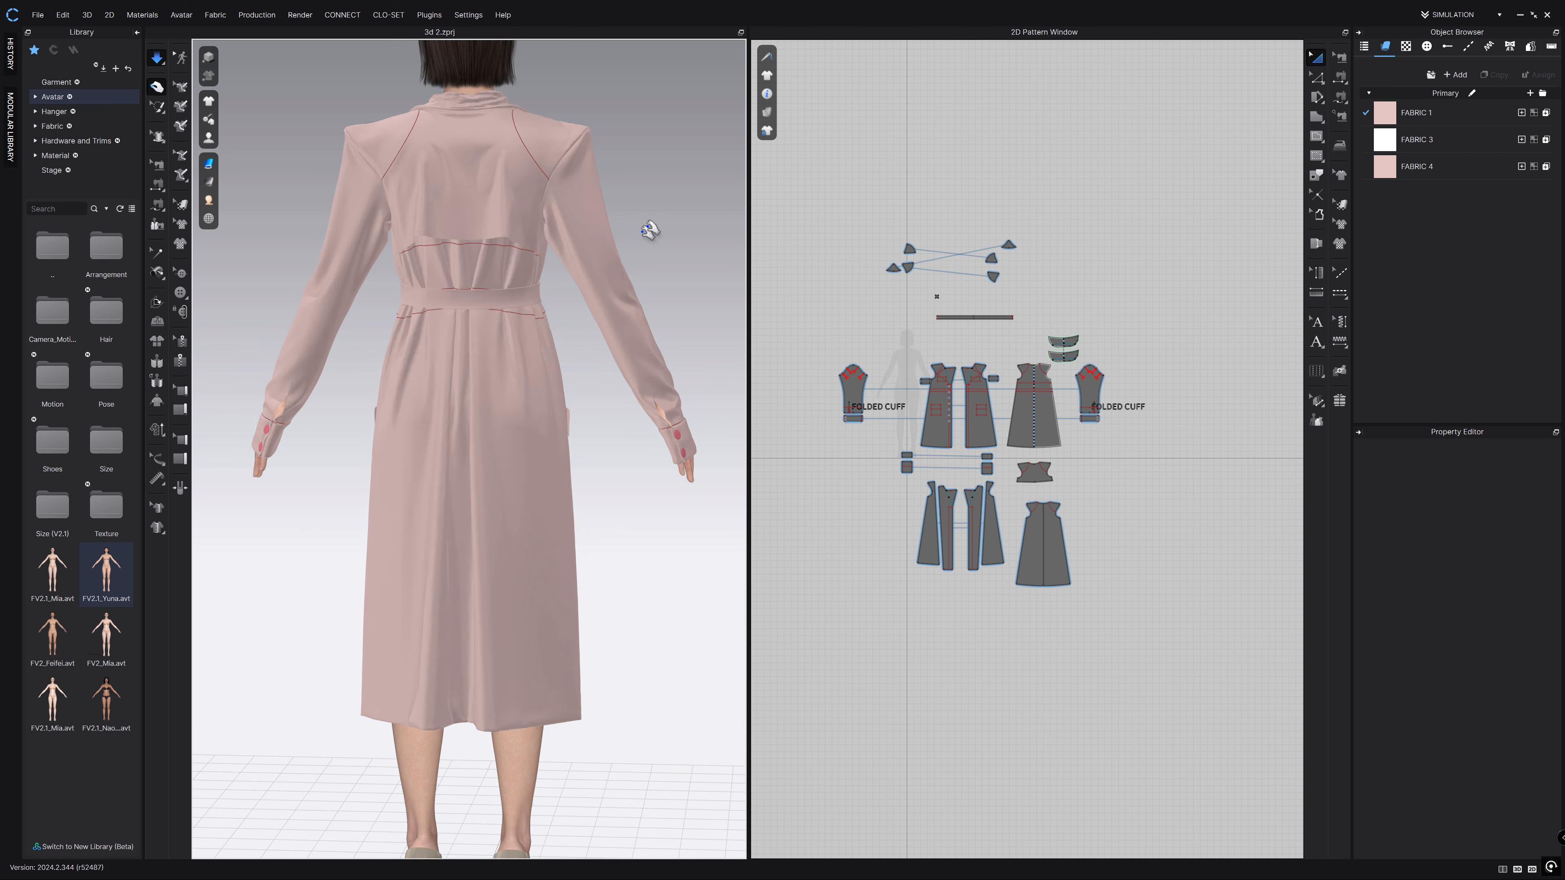
key(2)
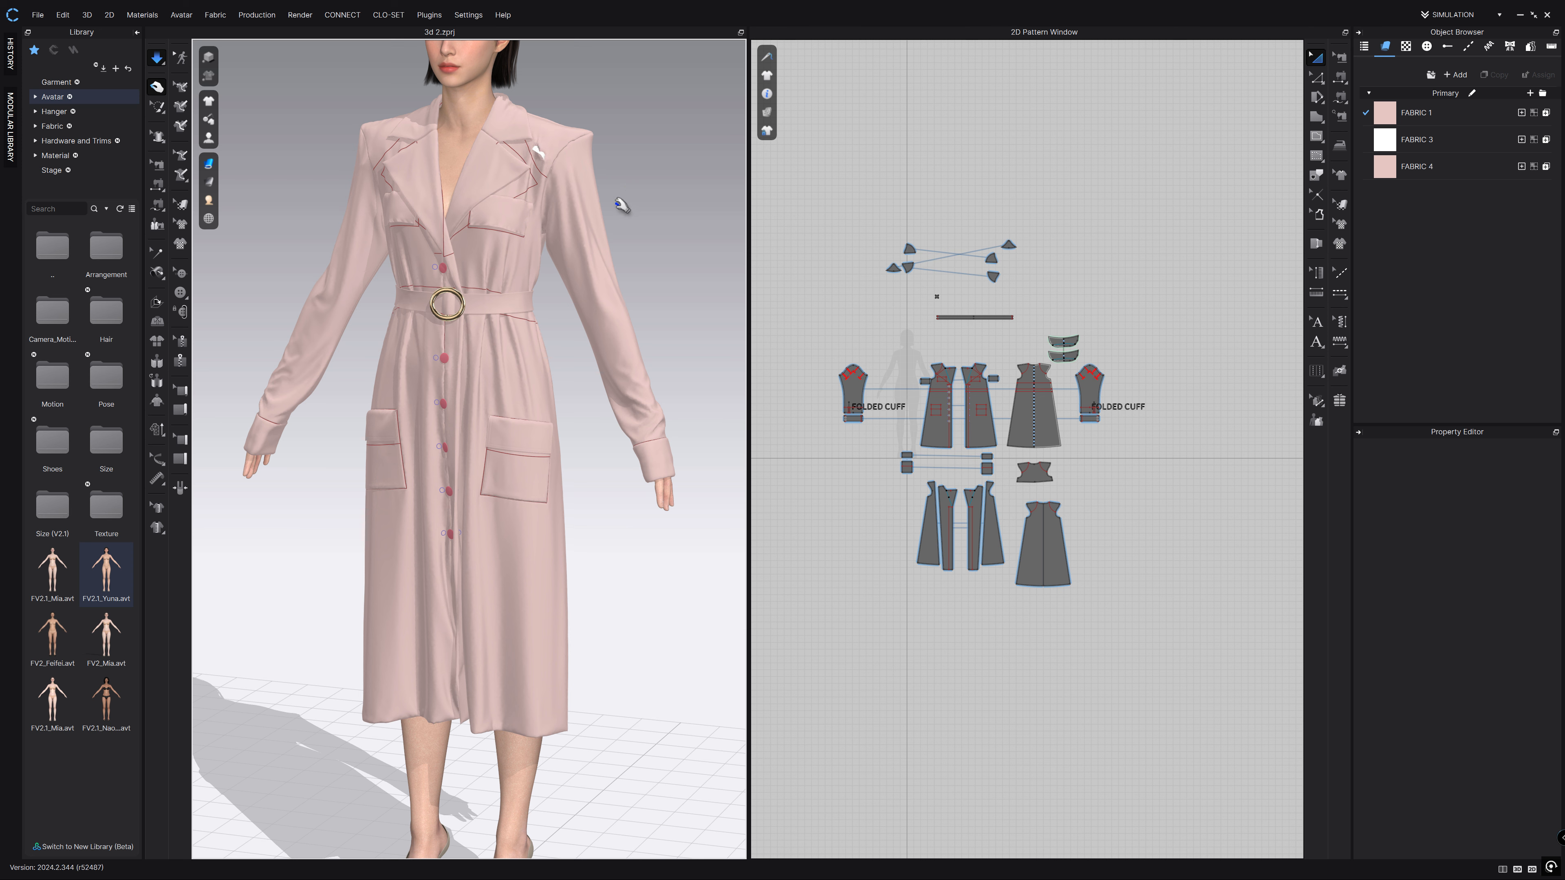
scroll(559, 154, down, 2)
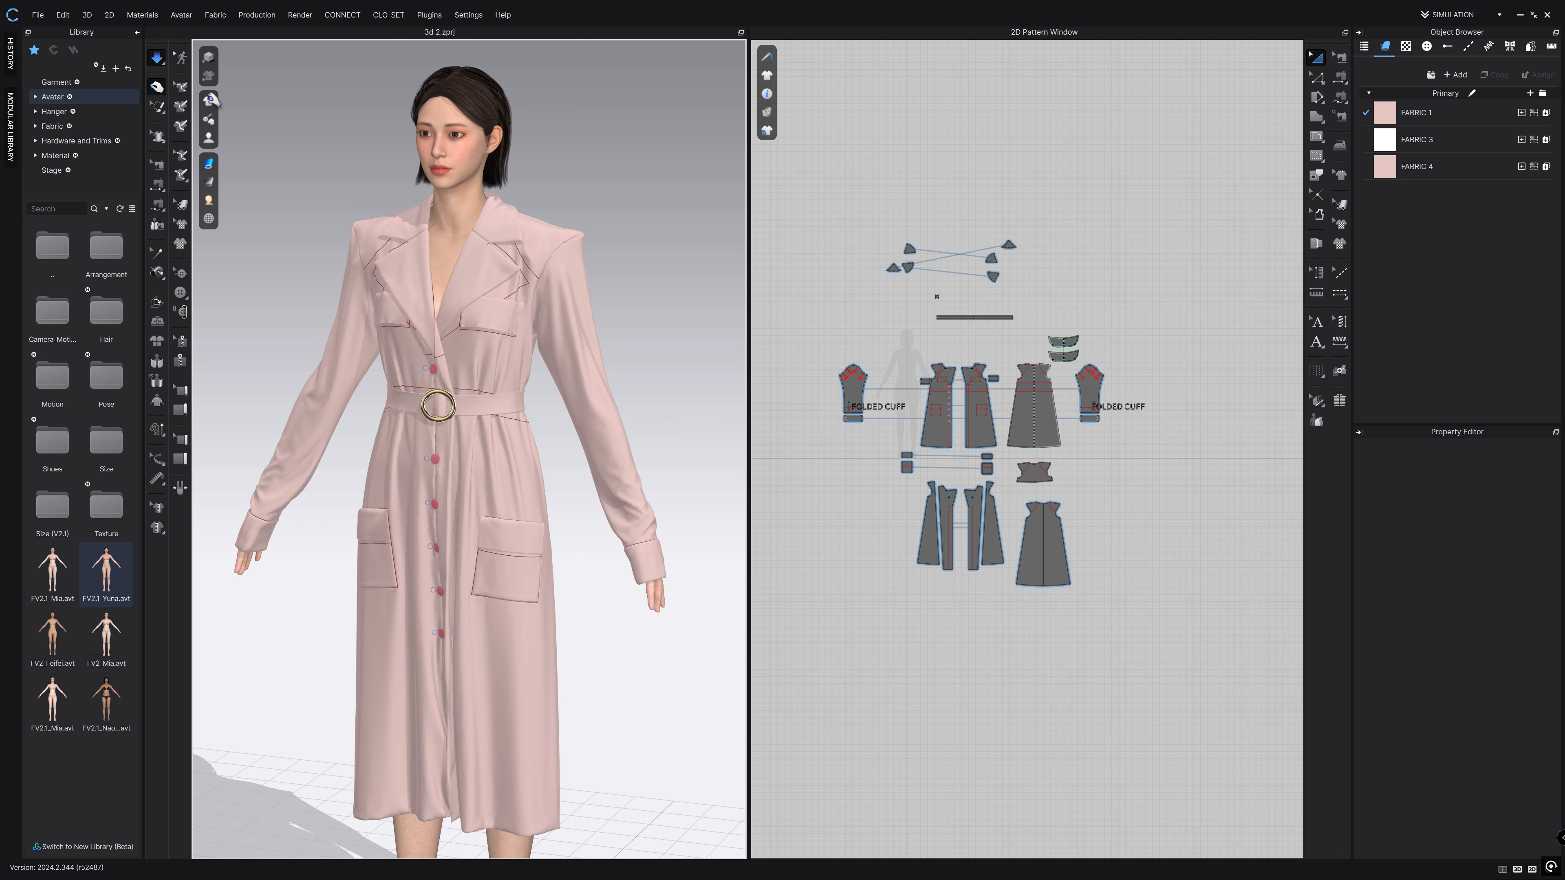
Change every coat pattern piece's Particle Distance from 12 to 10 mm, then simulate again.
click(156, 62)
scroll(591, 404, down, 2)
middle_drag(666, 411, 654, 317)
click(1056, 567)
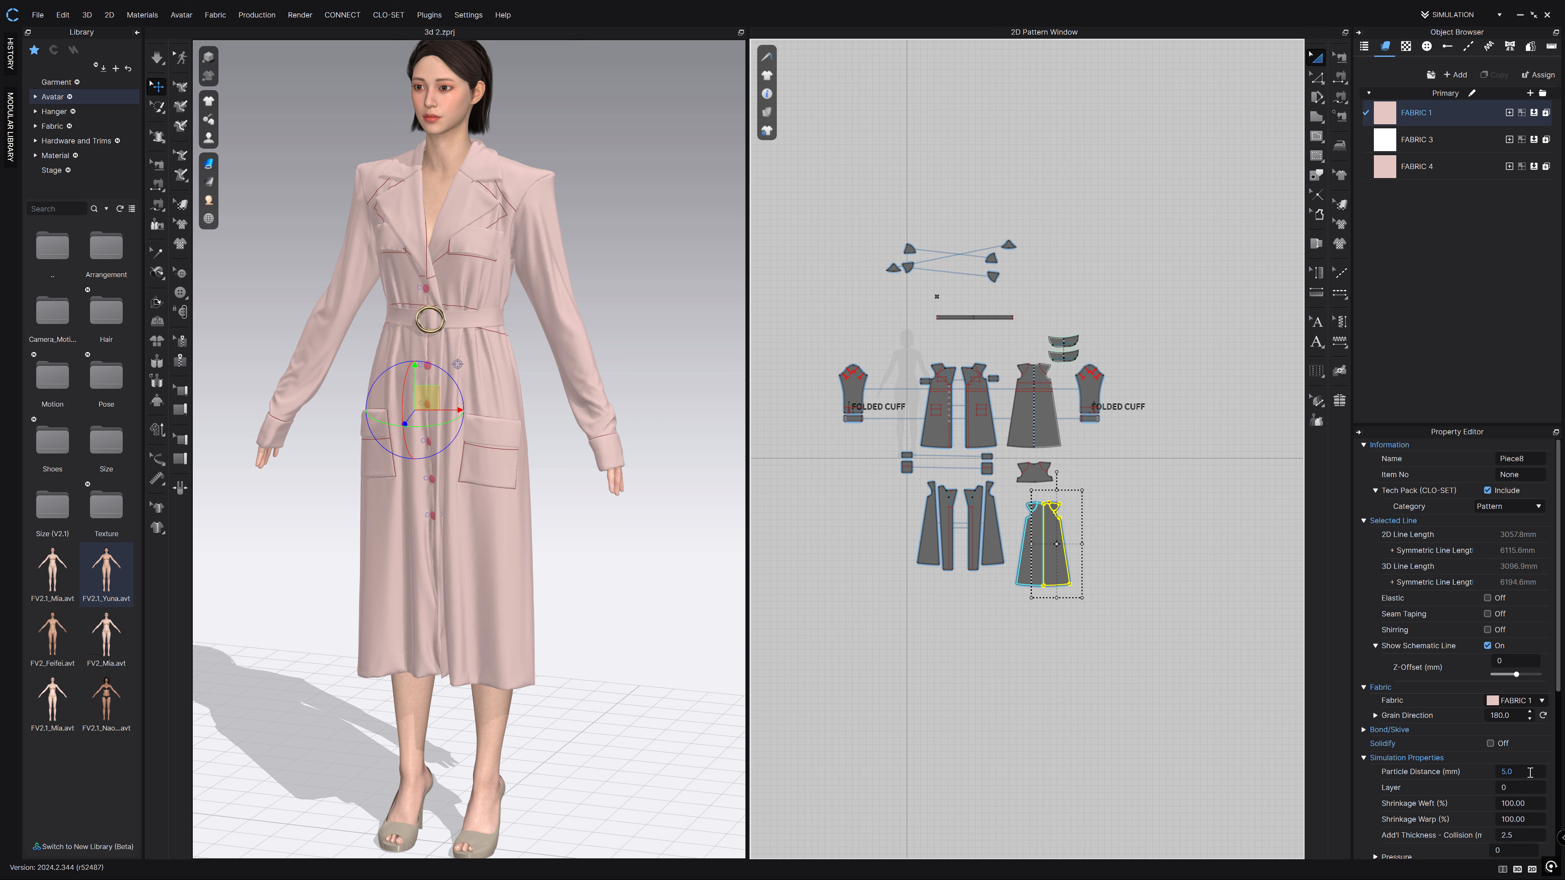
scroll(1527, 772, down, 3)
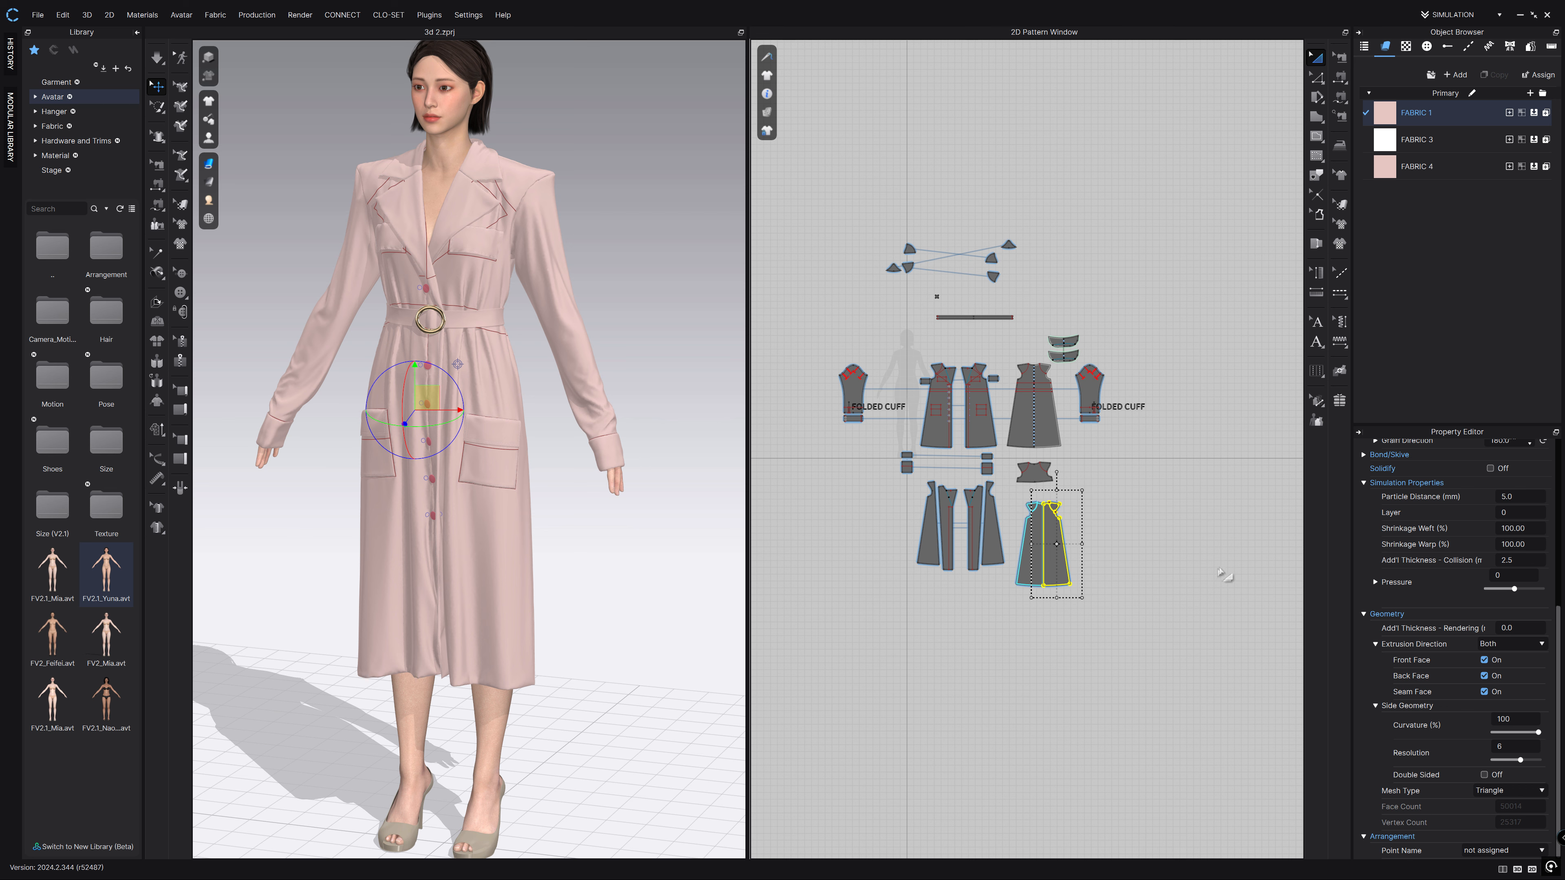
drag(1167, 203, 798, 684)
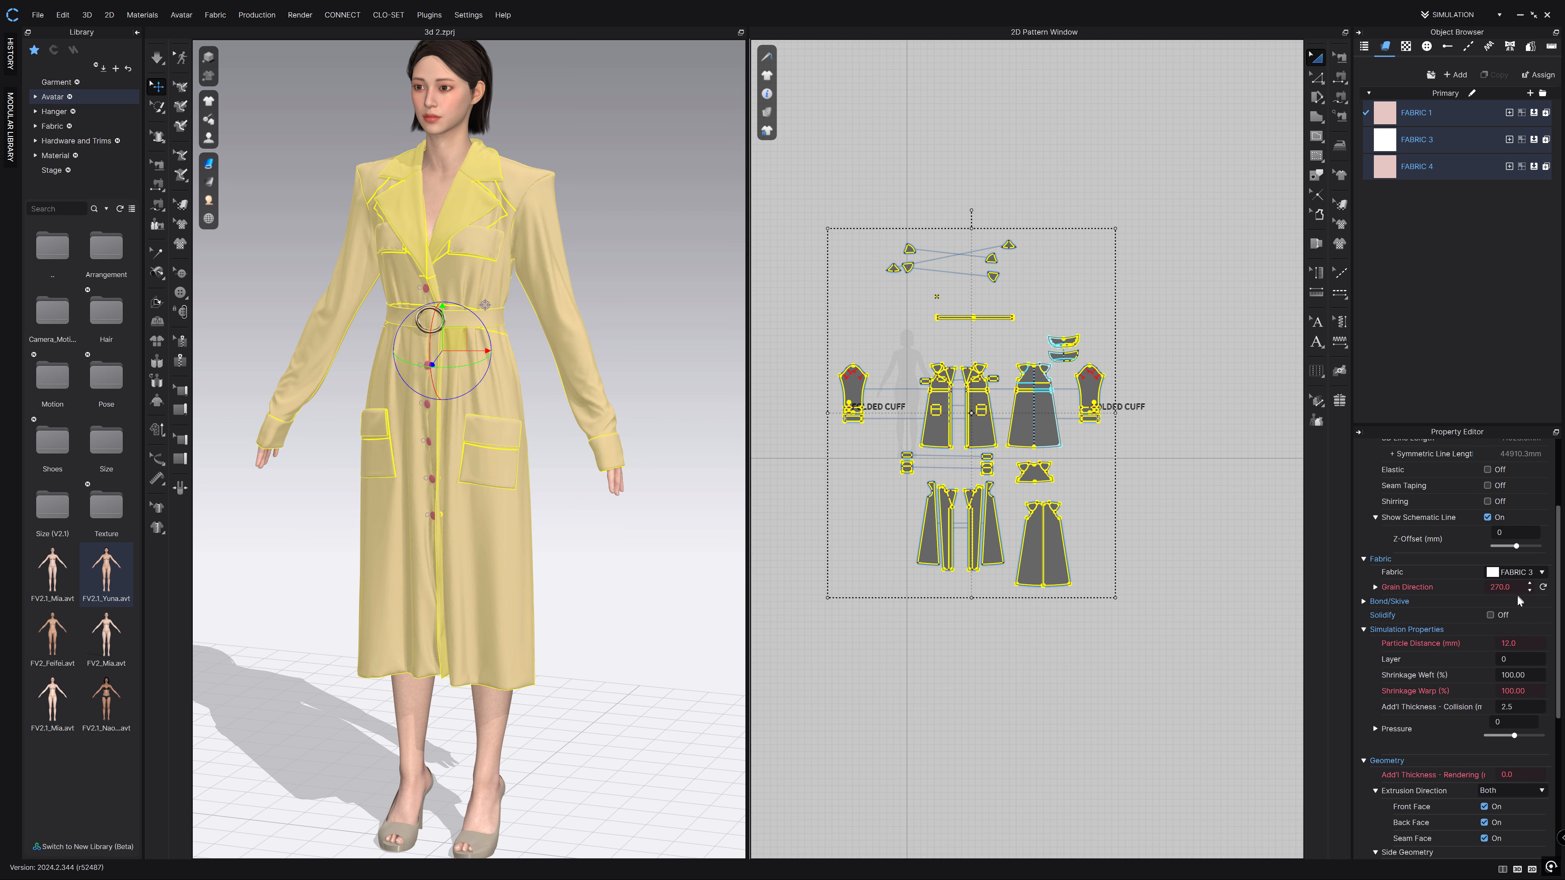
scroll(1517, 593, up, 5)
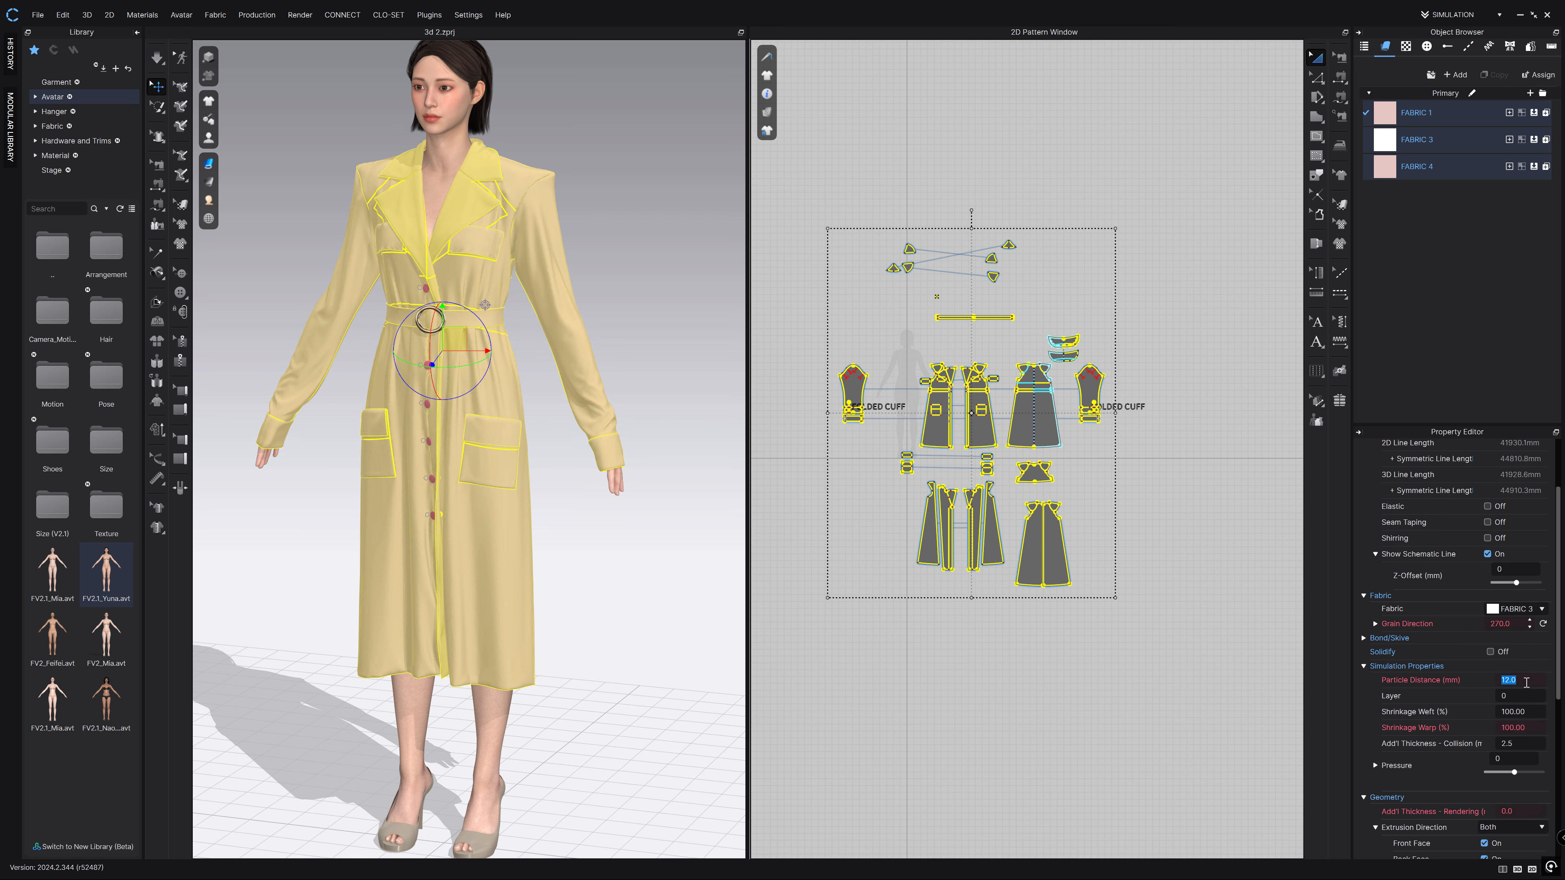
key(Return)
click(937, 142)
click(156, 58)
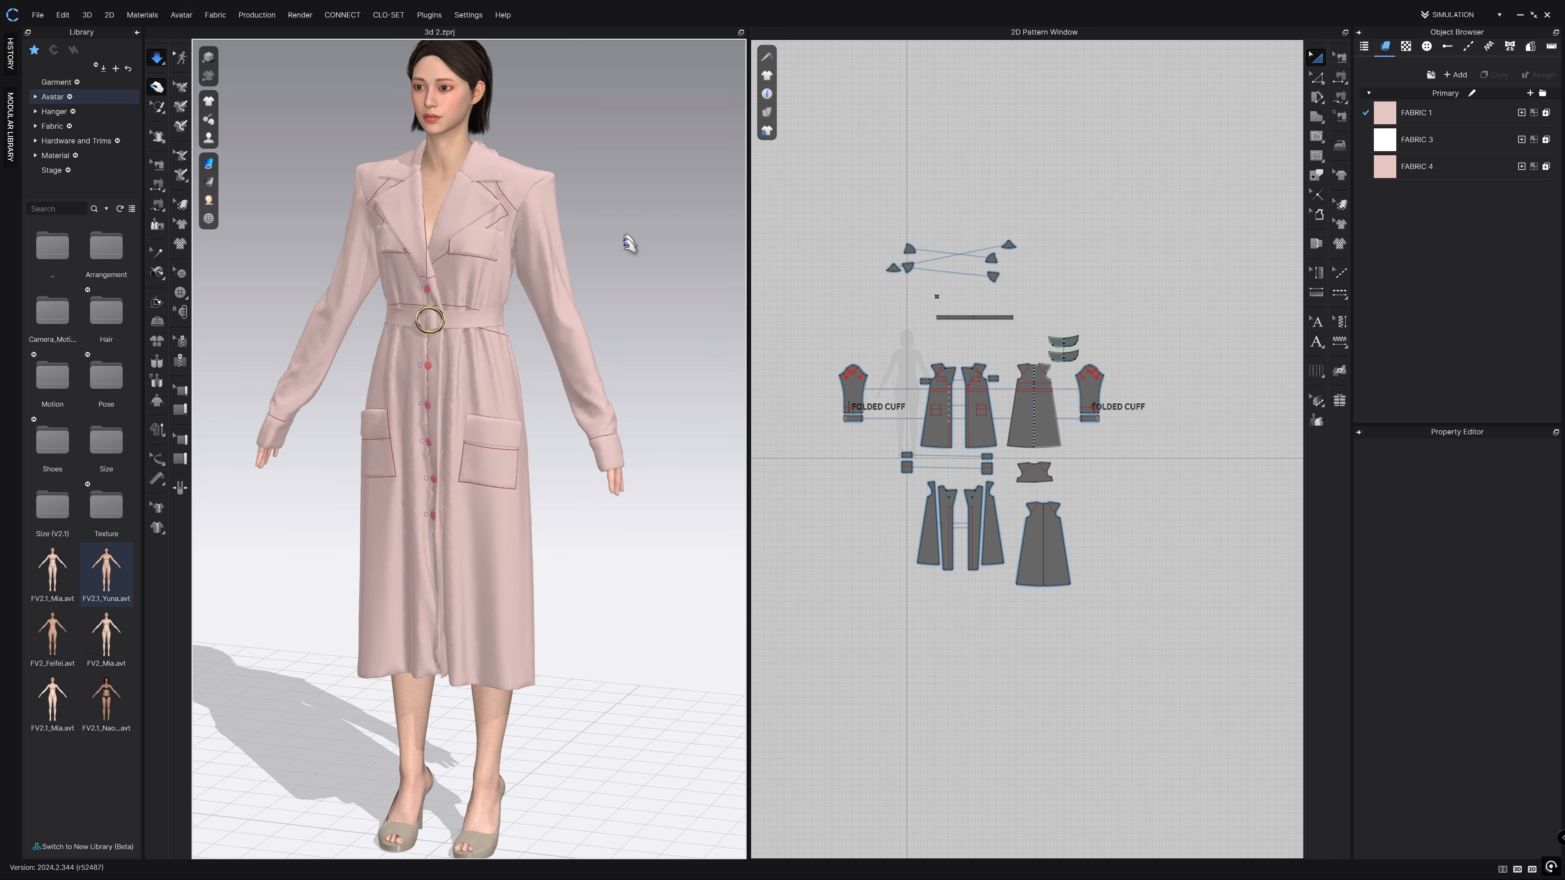
right_drag(635, 249, 698, 259)
right_drag(591, 304, 314, 289)
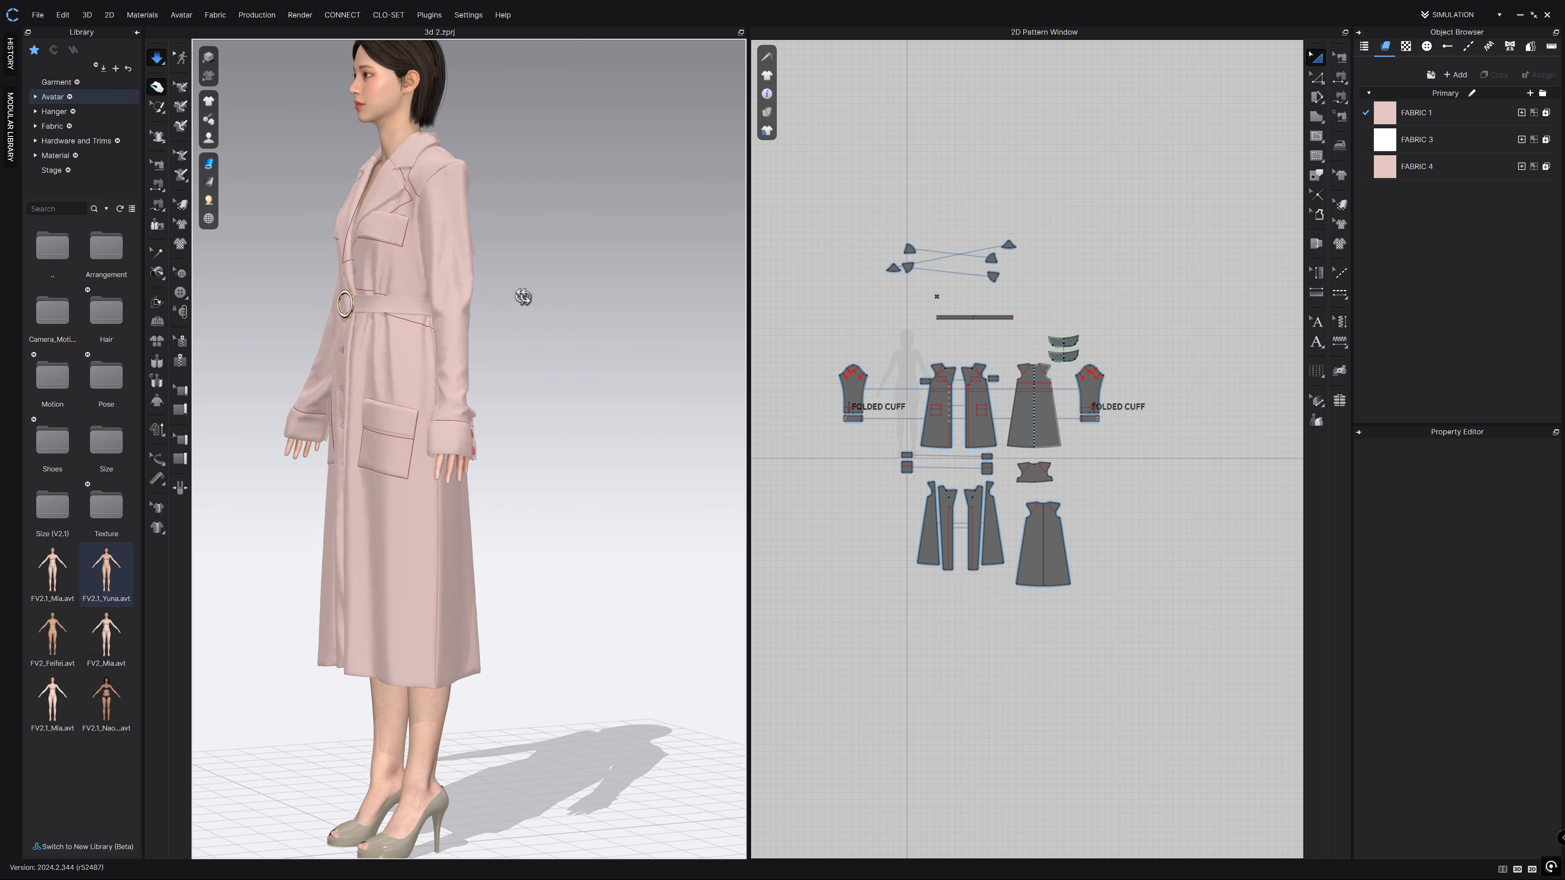
key(2)
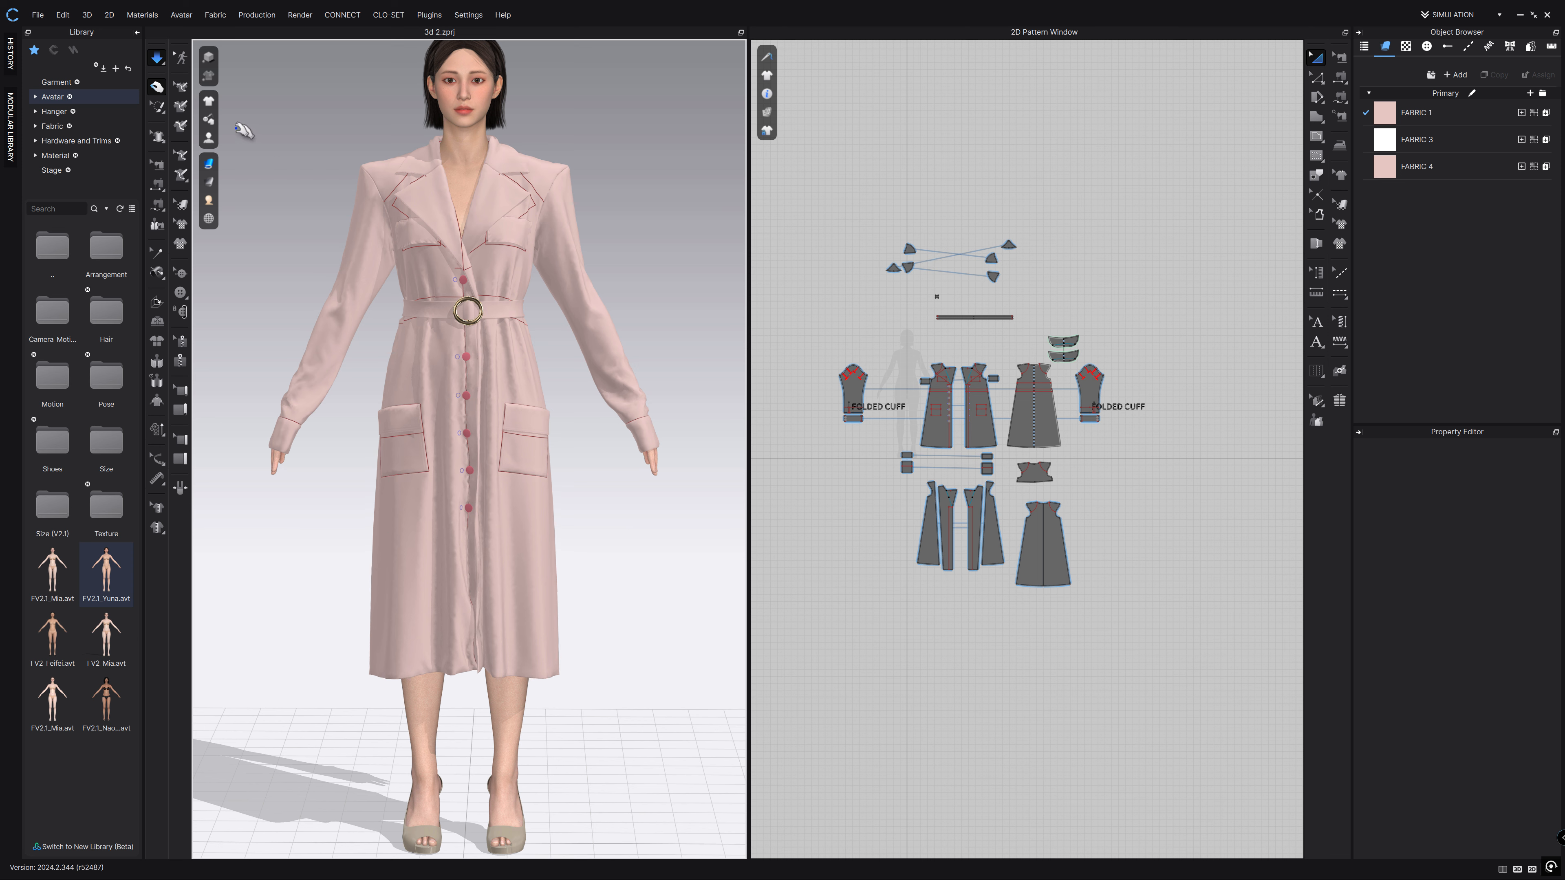
click(158, 59)
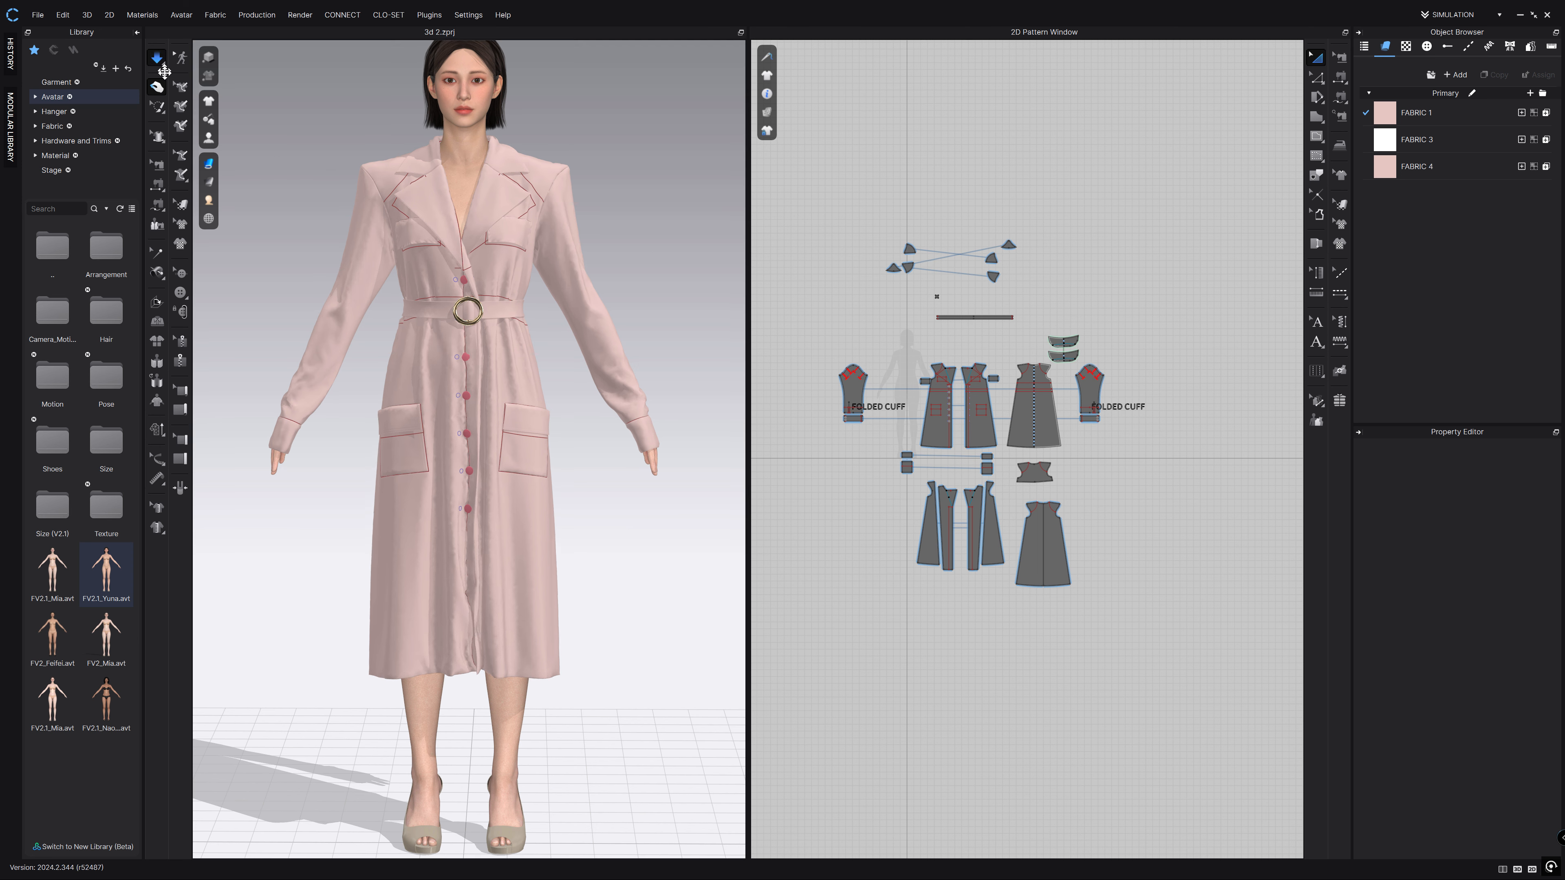
click(158, 58)
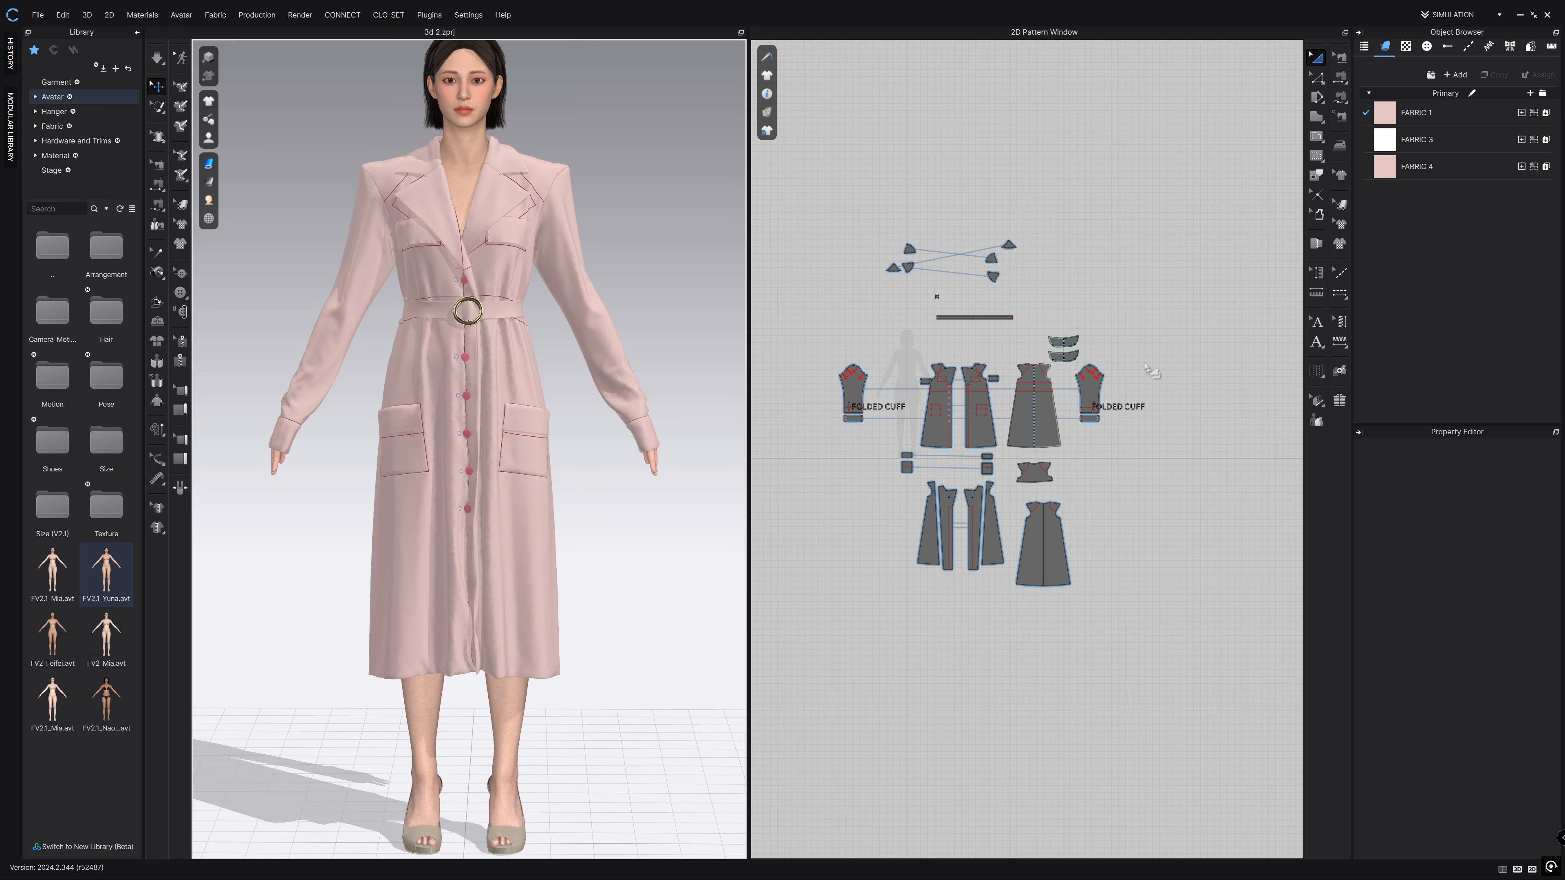
scroll(850, 410, up, 8)
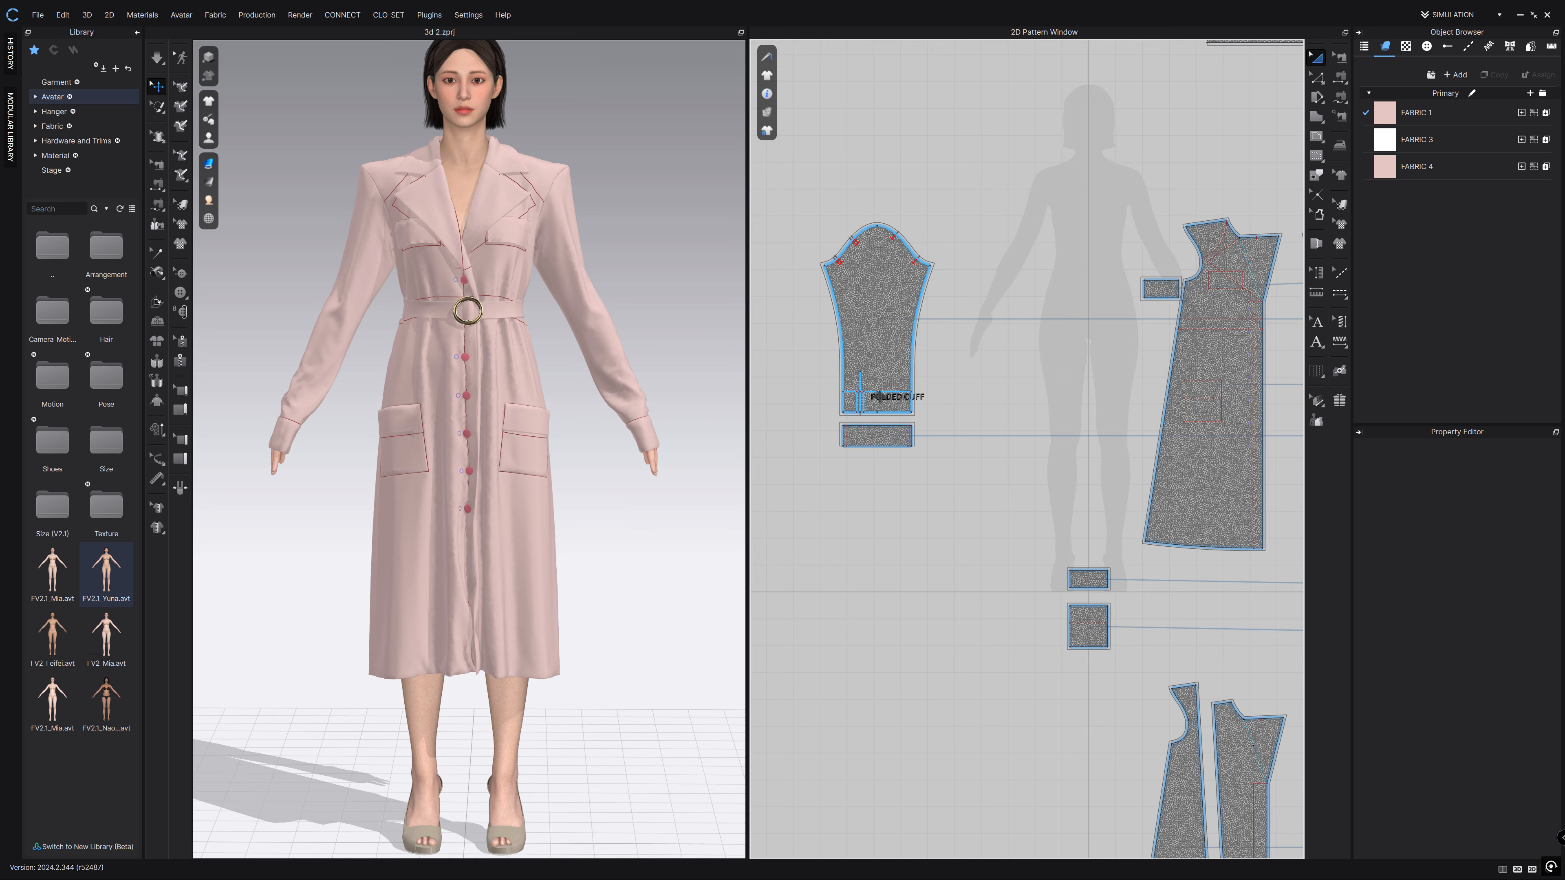
middle_drag(1041, 512, 801, 275)
middle_drag(1071, 406, 781, 273)
middle_drag(1195, 296, 1058, 591)
middle_drag(1083, 312, 1260, 492)
middle_drag(1107, 435, 1350, 415)
scroll(946, 363, up, 10)
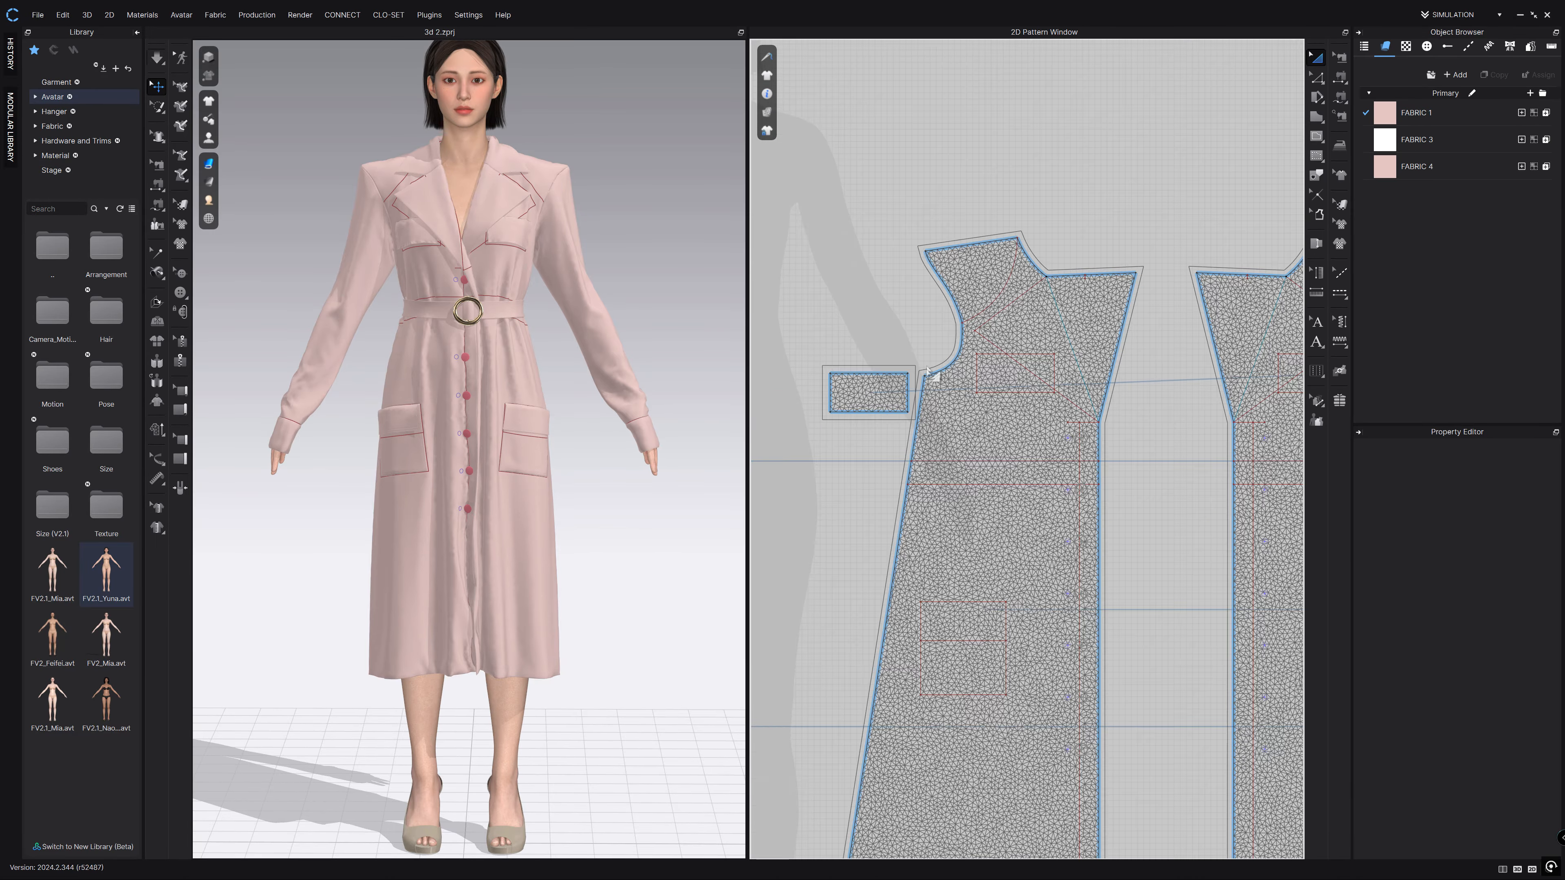
scroll(911, 414, down, 10)
middle_drag(1145, 367, 1209, 545)
scroll(986, 478, down, 5)
middle_drag(1014, 509, 940, 284)
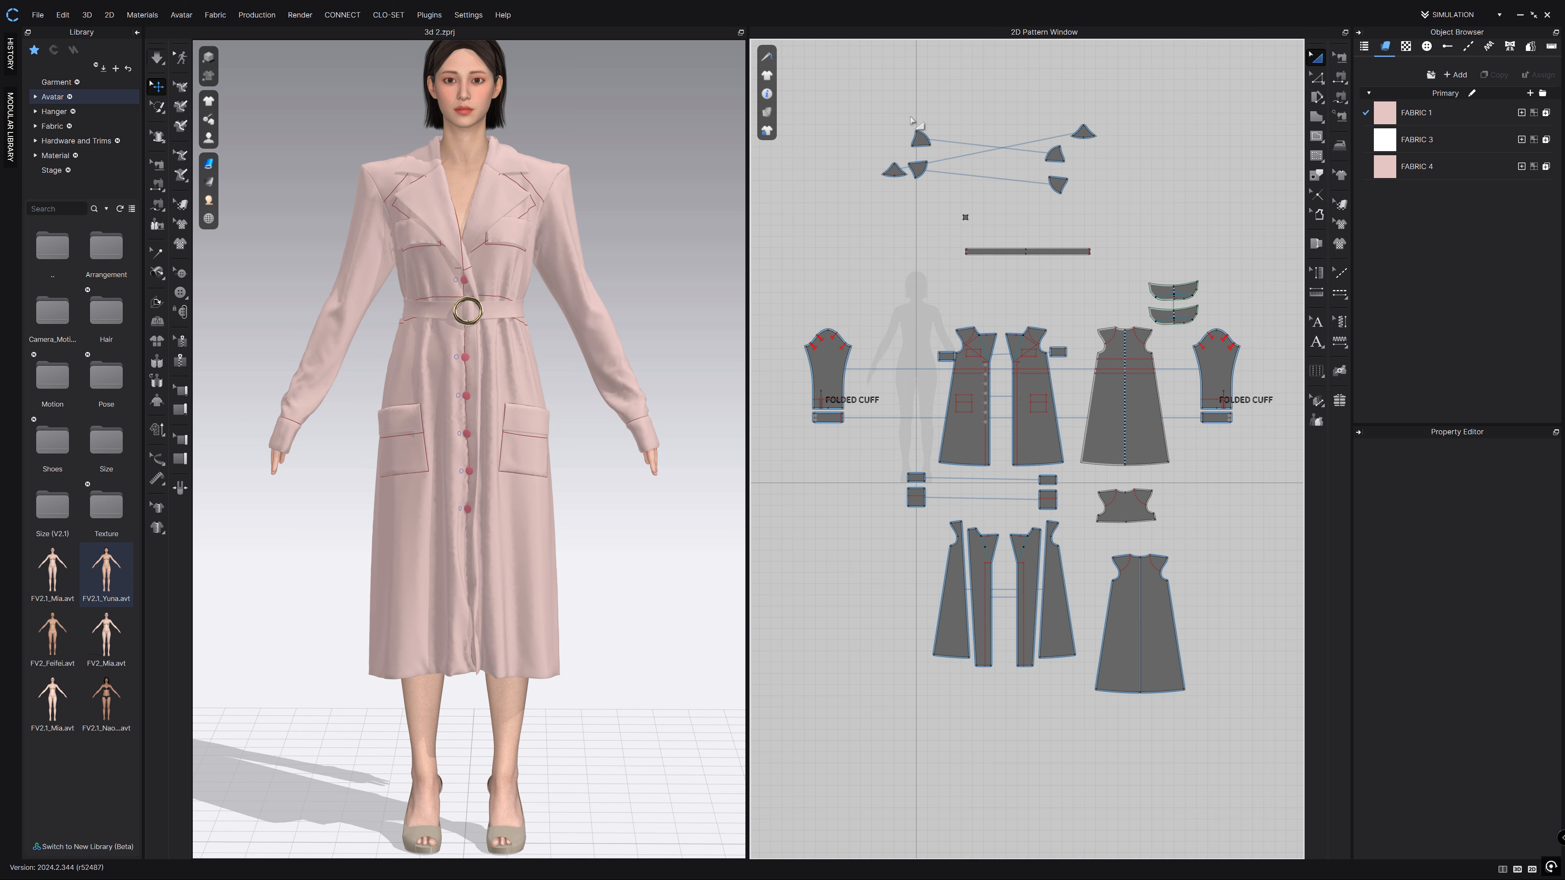
click(1341, 57)
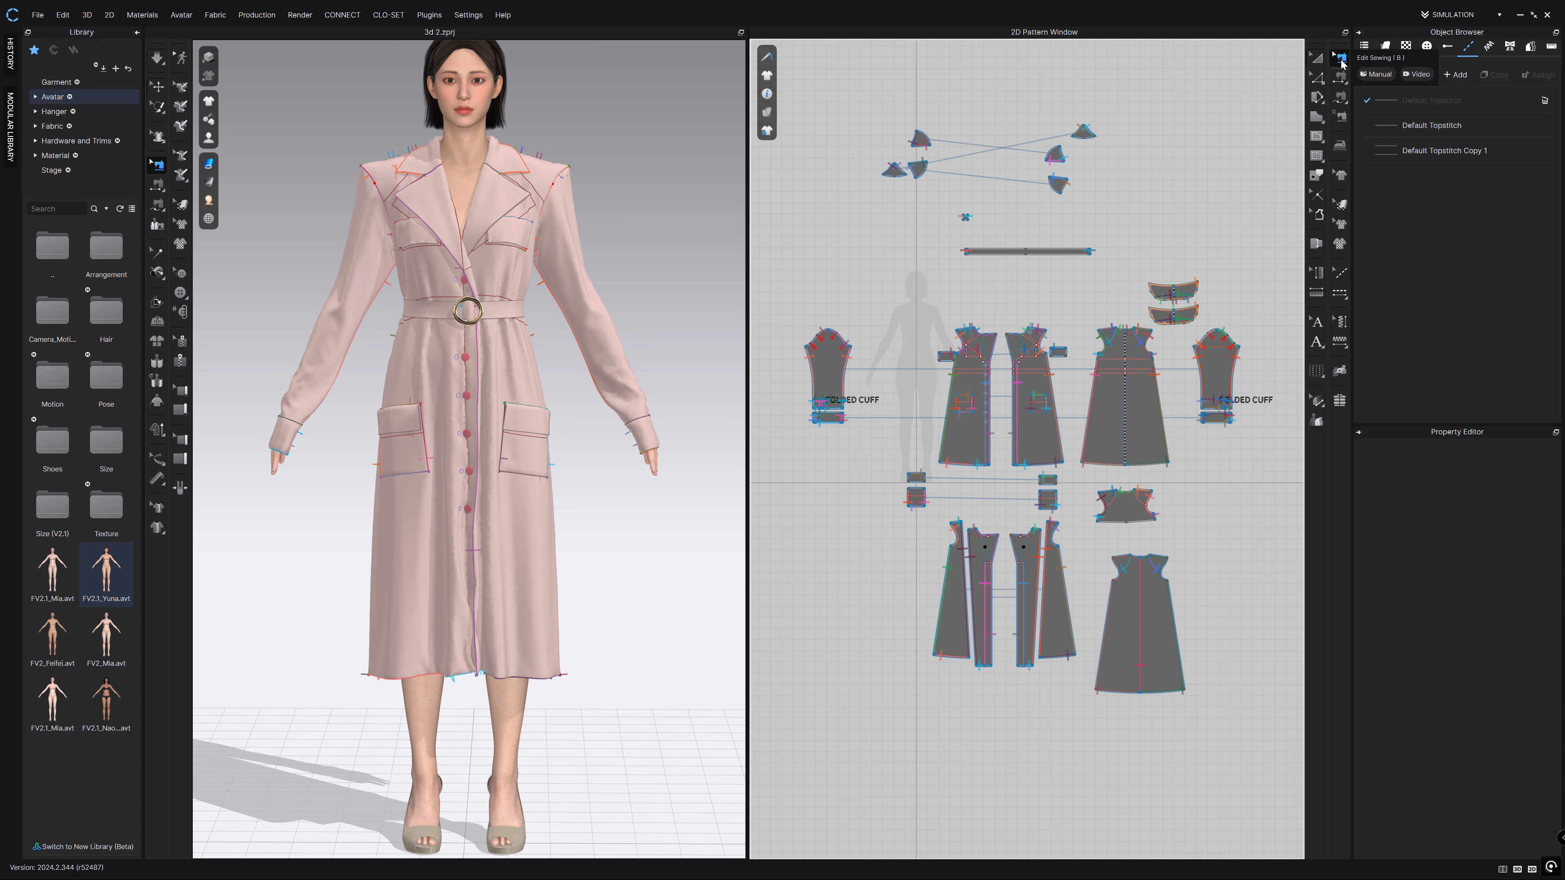
scroll(1022, 395, up, 5)
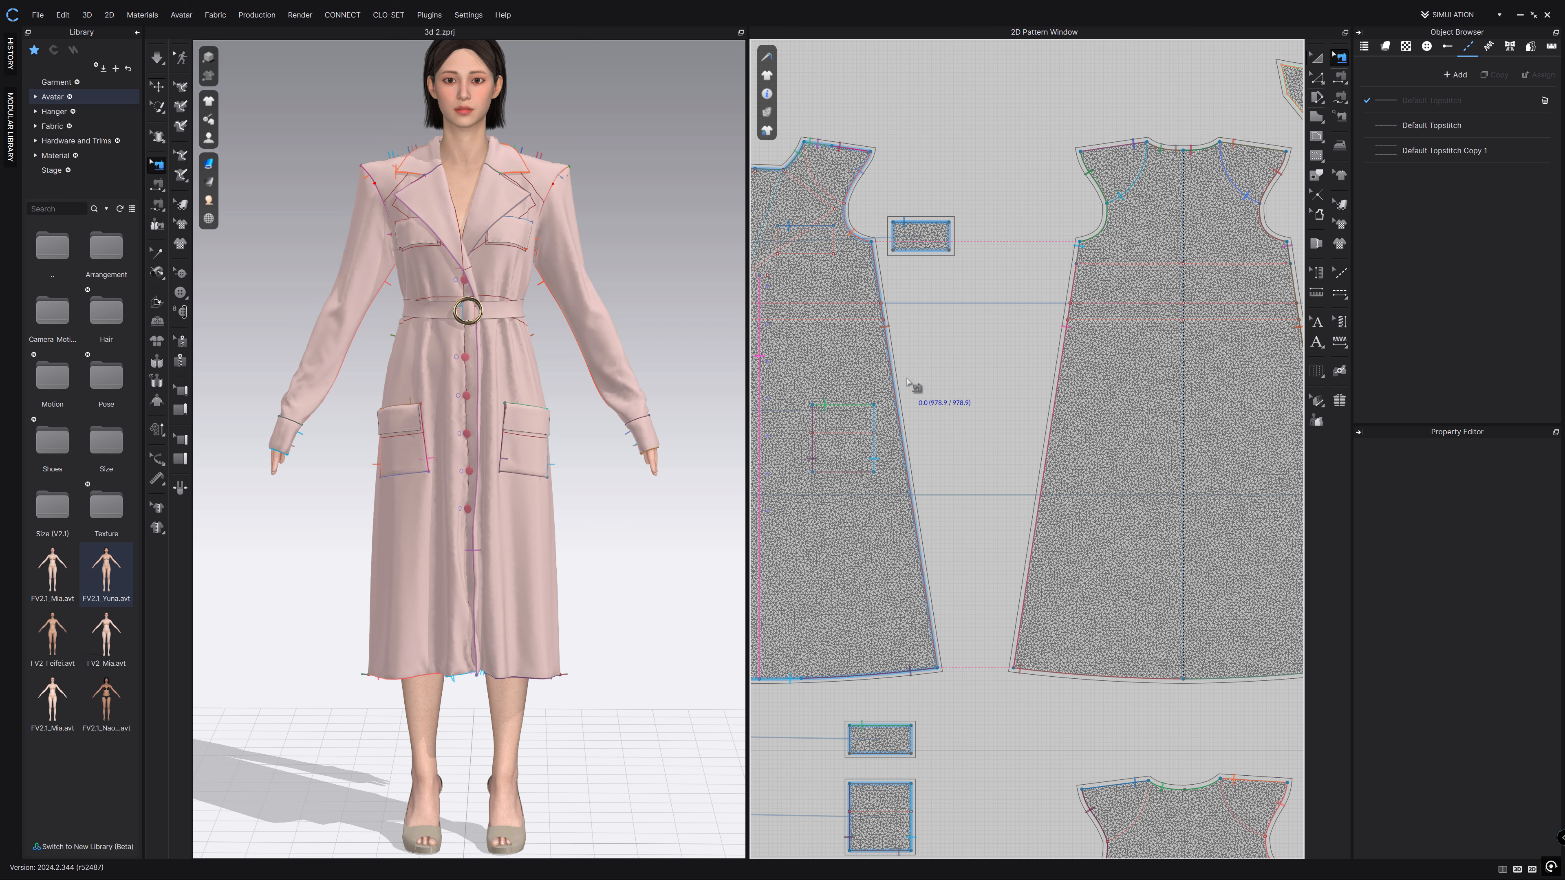
click(897, 396)
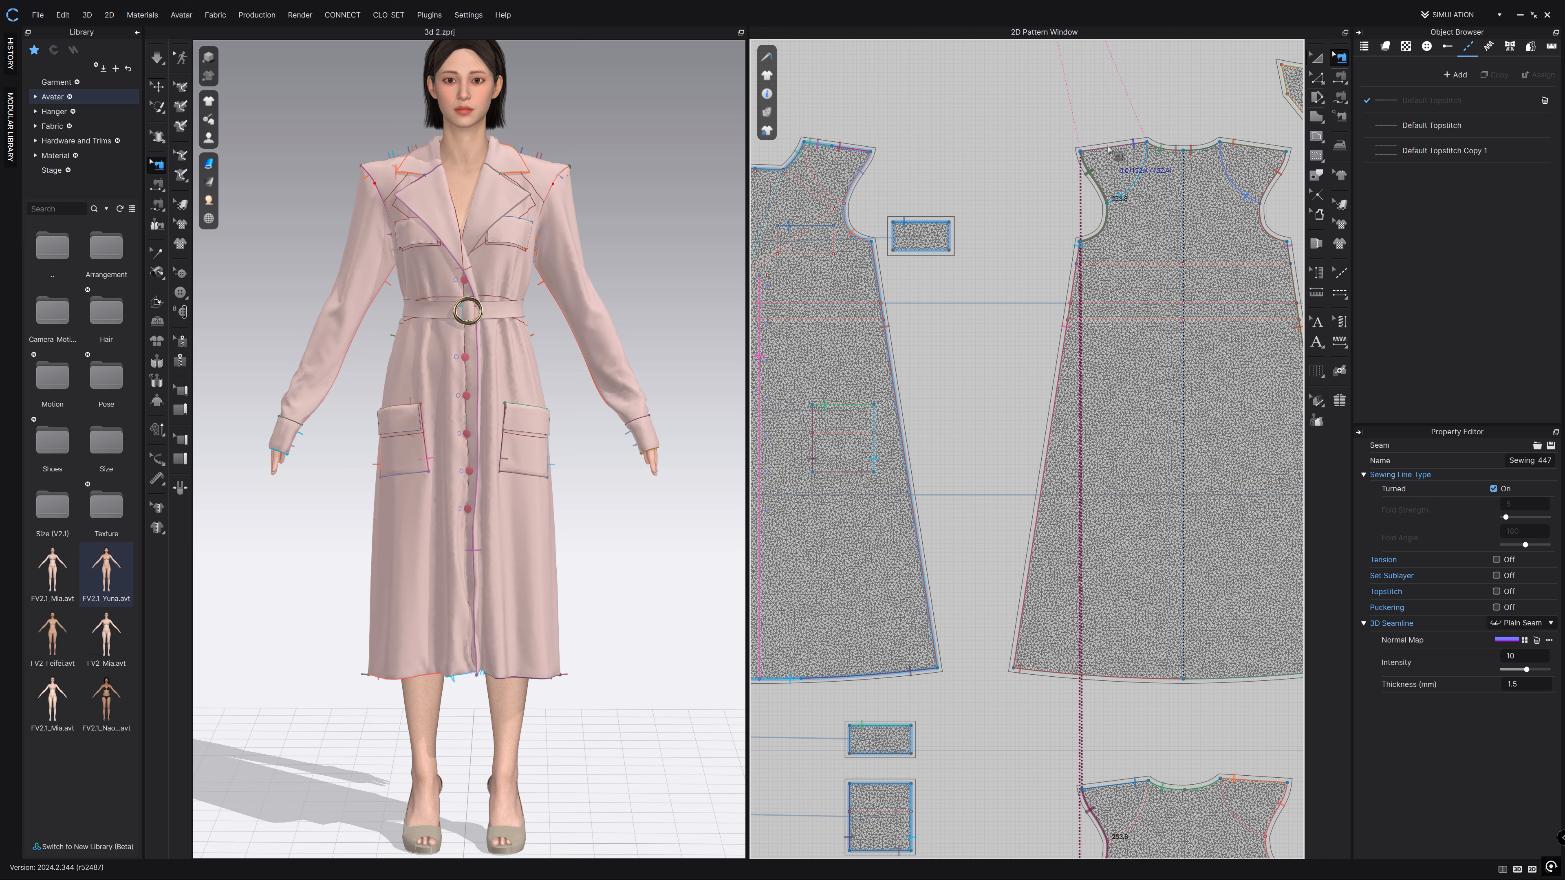
middle_drag(1284, 210, 981, 127)
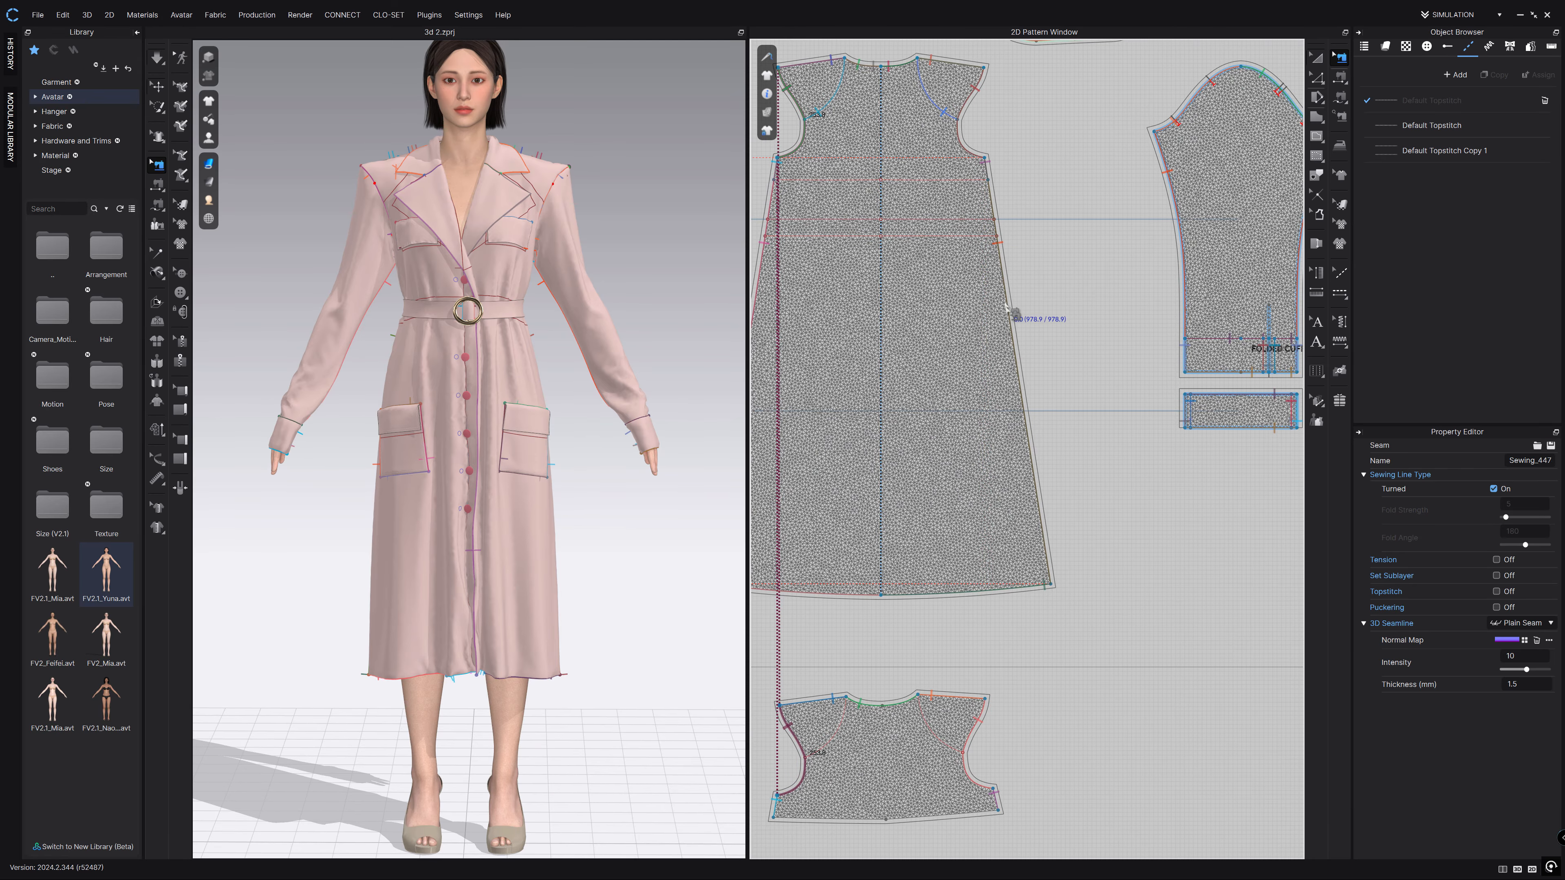
middle_drag(1175, 313, 1030, 299)
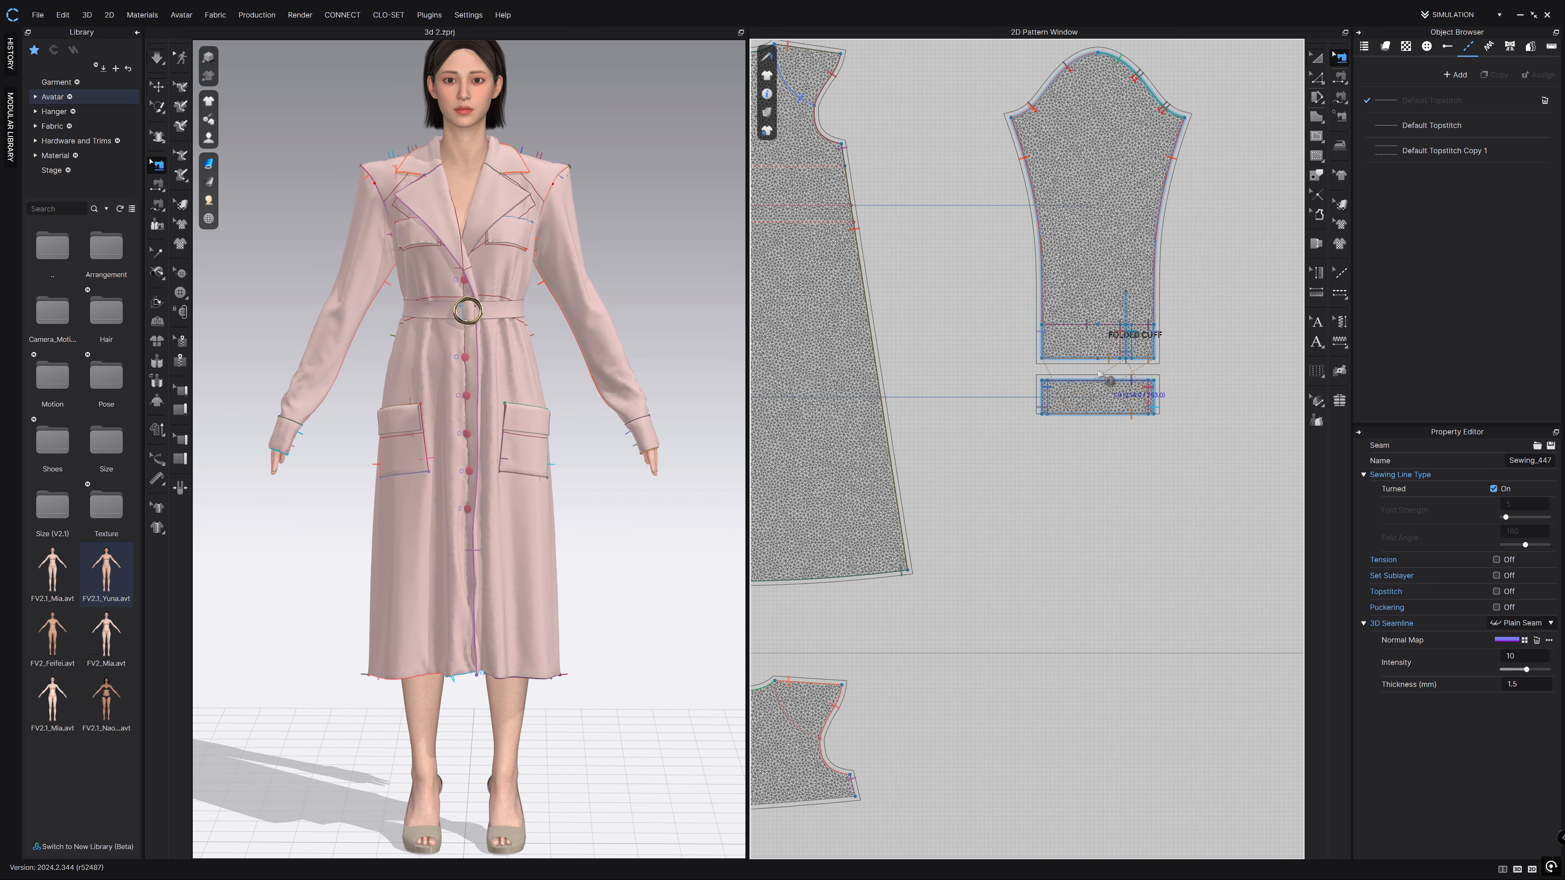
middle_drag(1003, 645, 1217, 459)
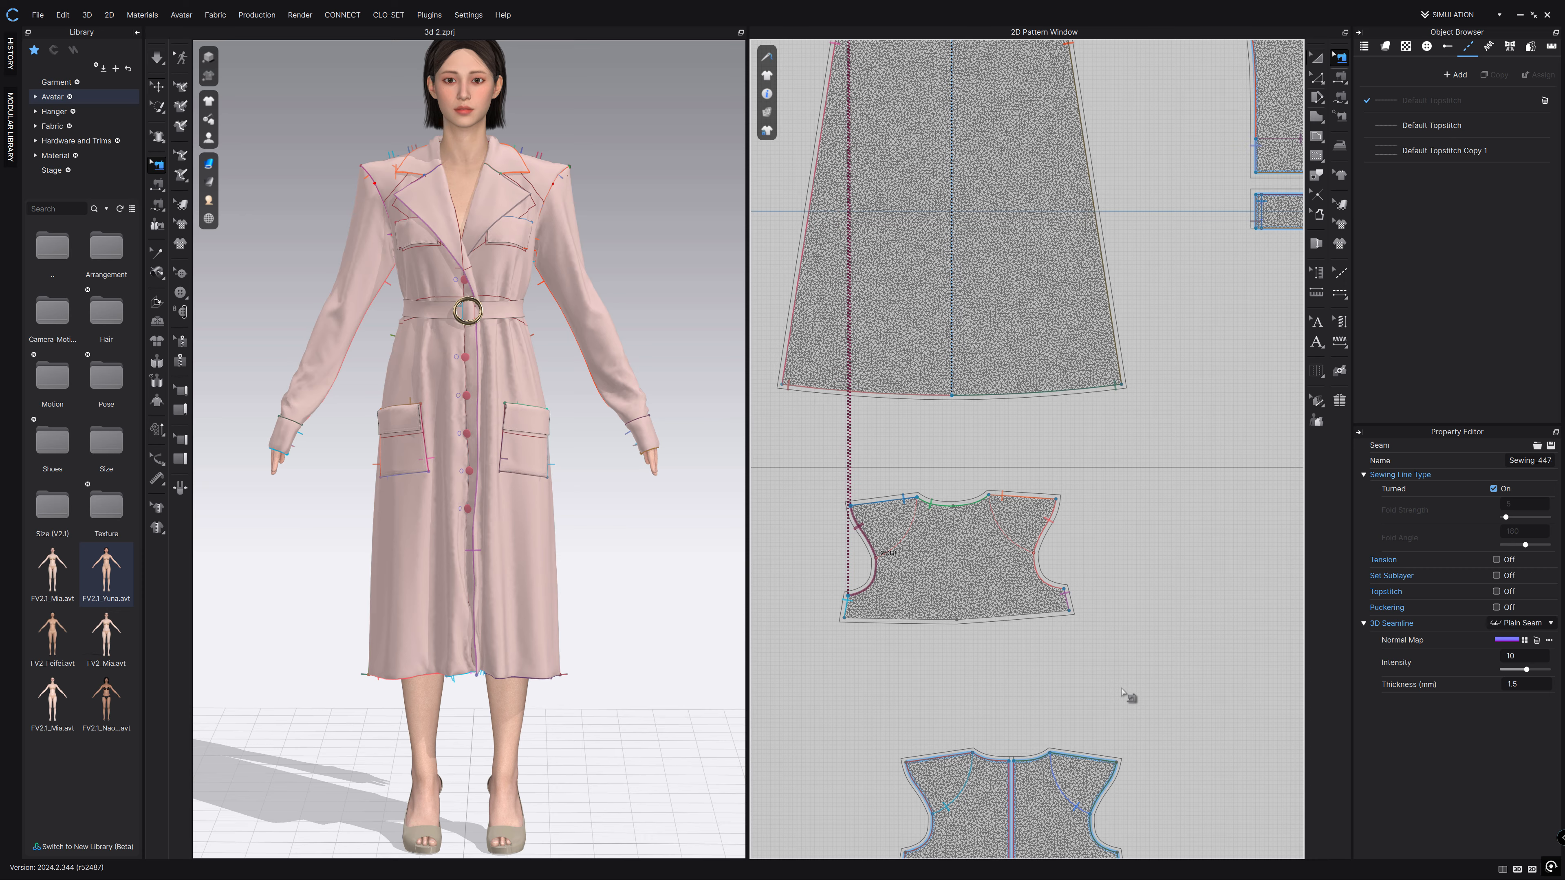
right_drag(1121, 694, 1126, 370)
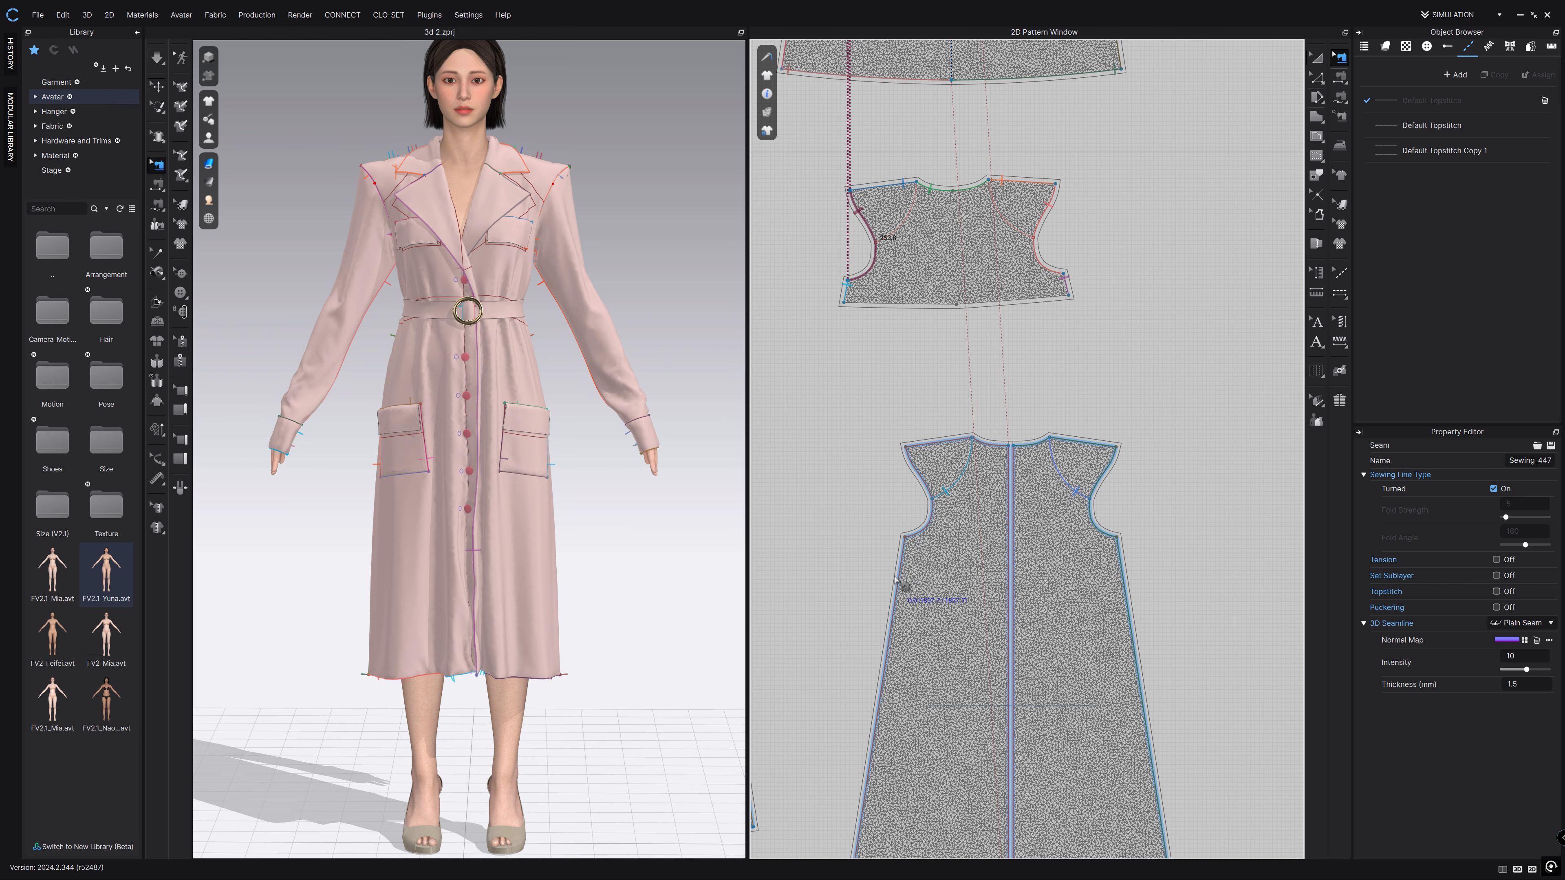
middle_drag(795, 409, 1110, 727)
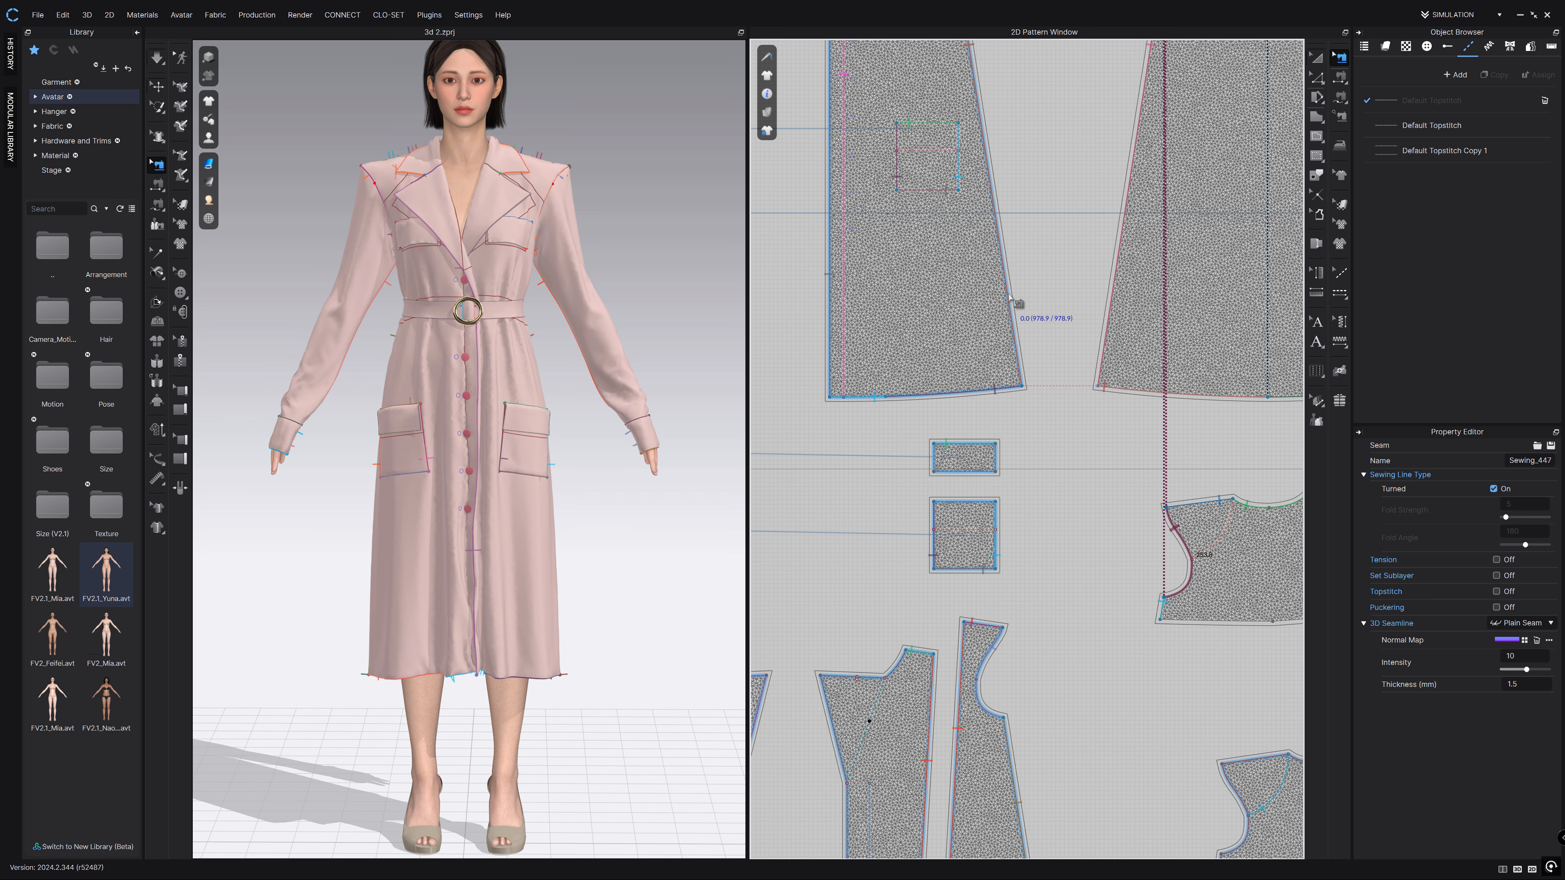
middle_drag(846, 473, 928, 259)
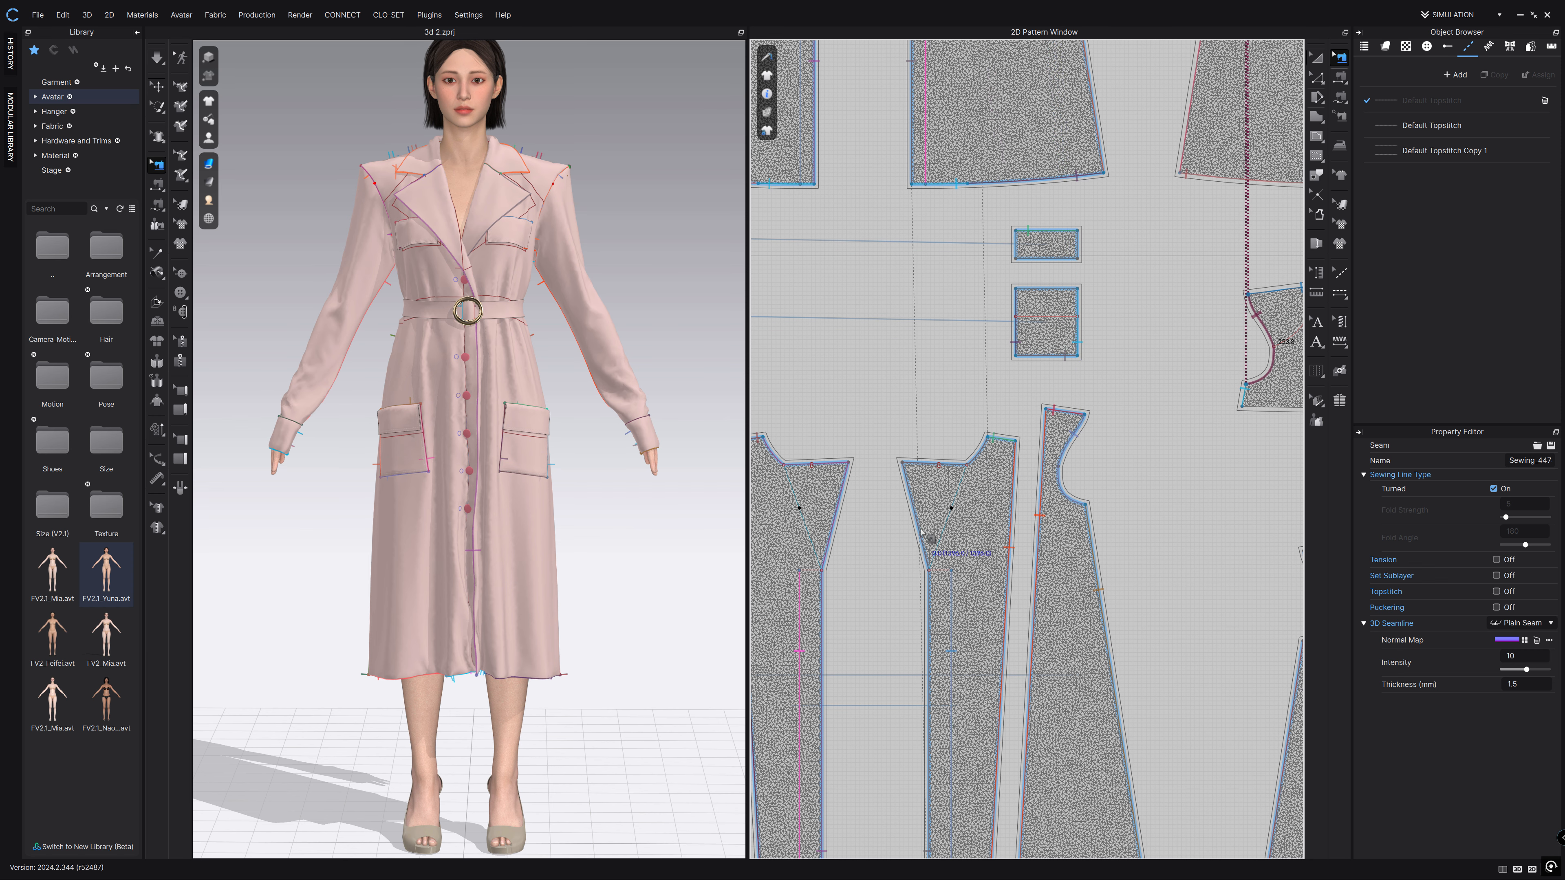
middle_drag(901, 566, 1247, 440)
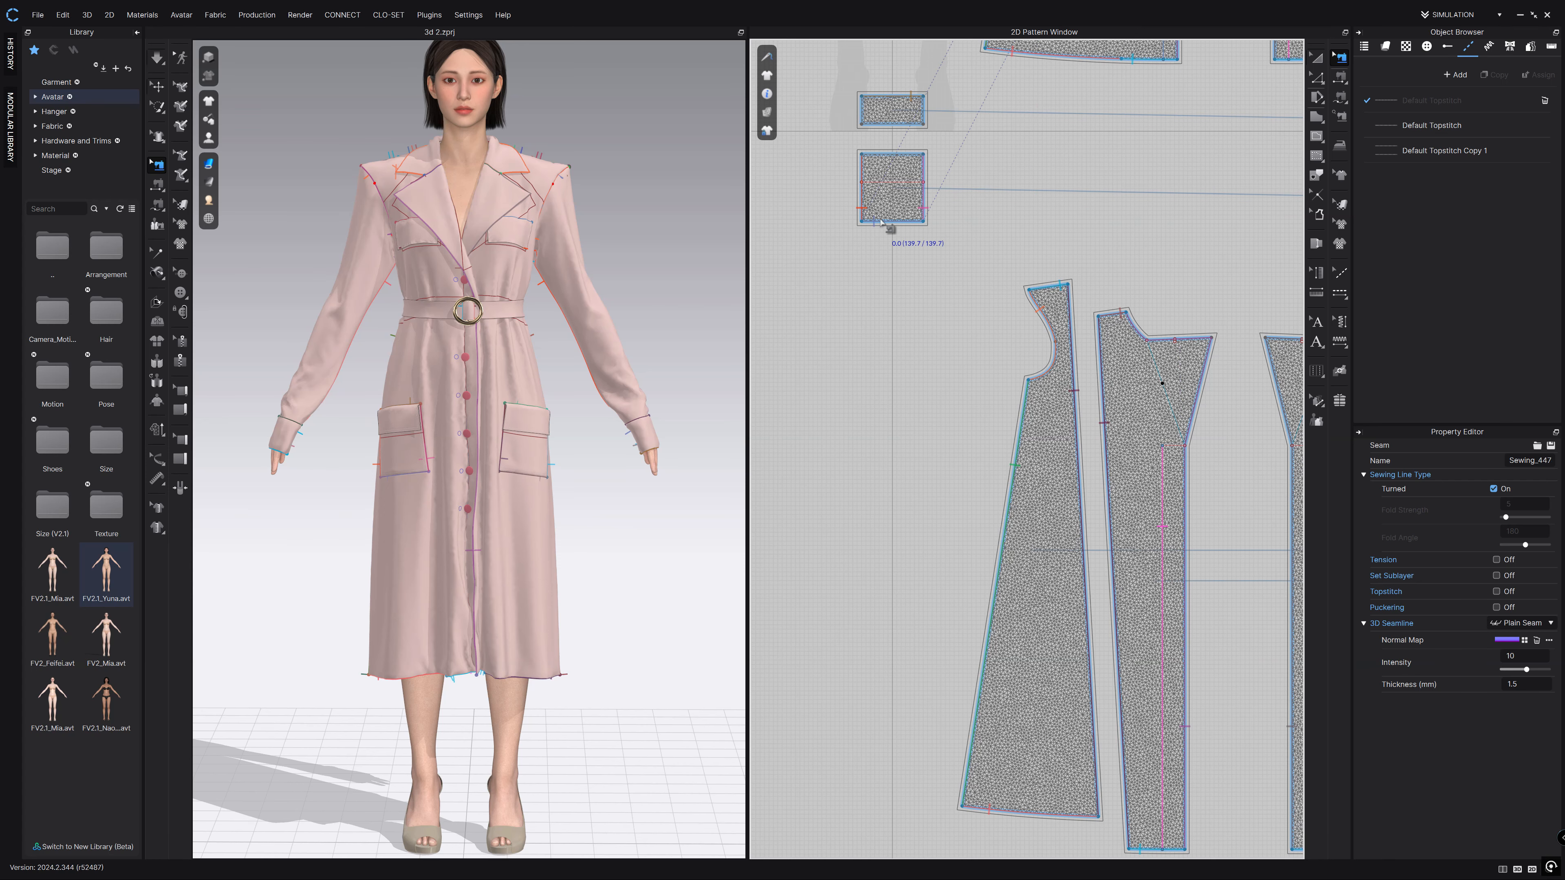
scroll(989, 146, up, 2)
middle_drag(989, 145, 1000, 582)
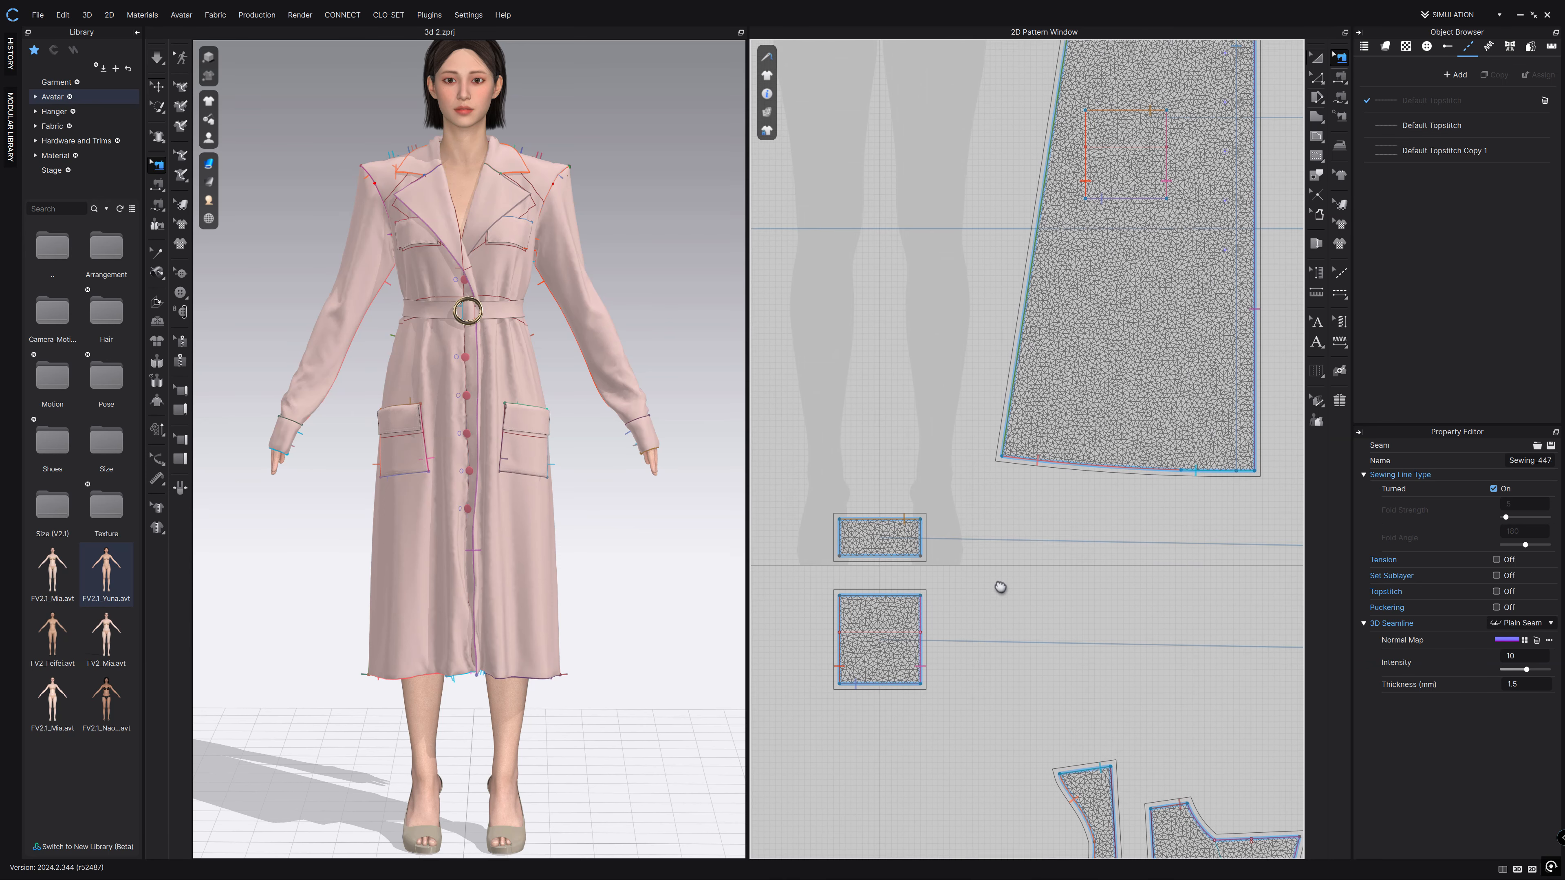
scroll(1080, 210, down, 5)
middle_drag(955, 250, 1159, 447)
scroll(1063, 358, up, 3)
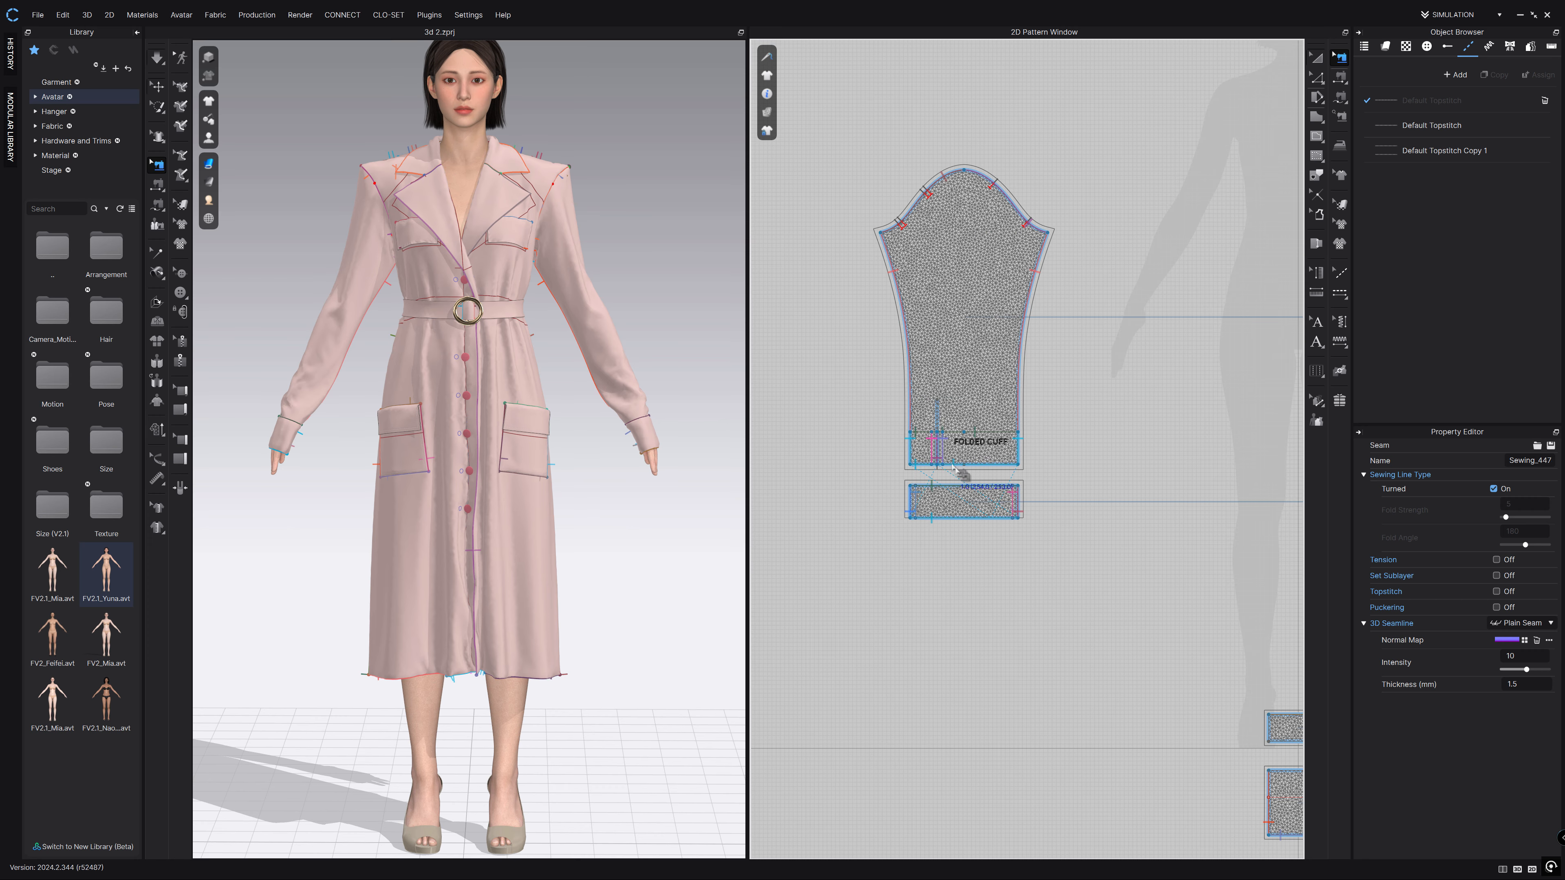
scroll(1066, 377, down, 5)
middle_drag(1031, 345, 891, 418)
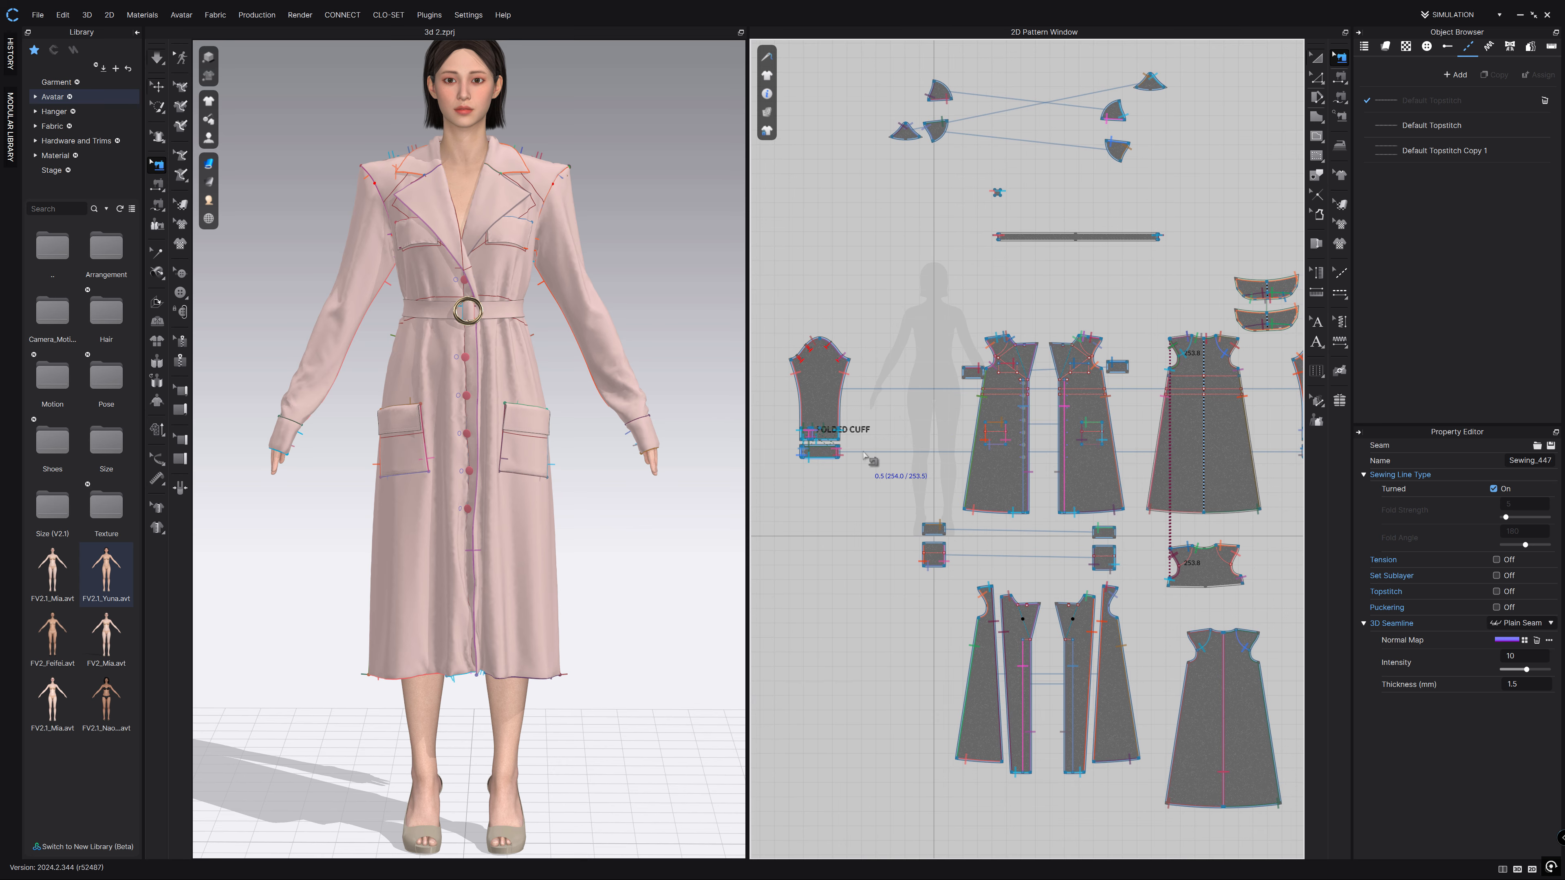
mouse_move(881, 228)
middle_down()
mouse_move(848, 325)
mouse_move(910, 252)
mouse_move(924, 266)
mouse_move(864, 223)
middle_up()
middle_drag(601, 198, 581, 362)
scroll(1069, 194, down, 3)
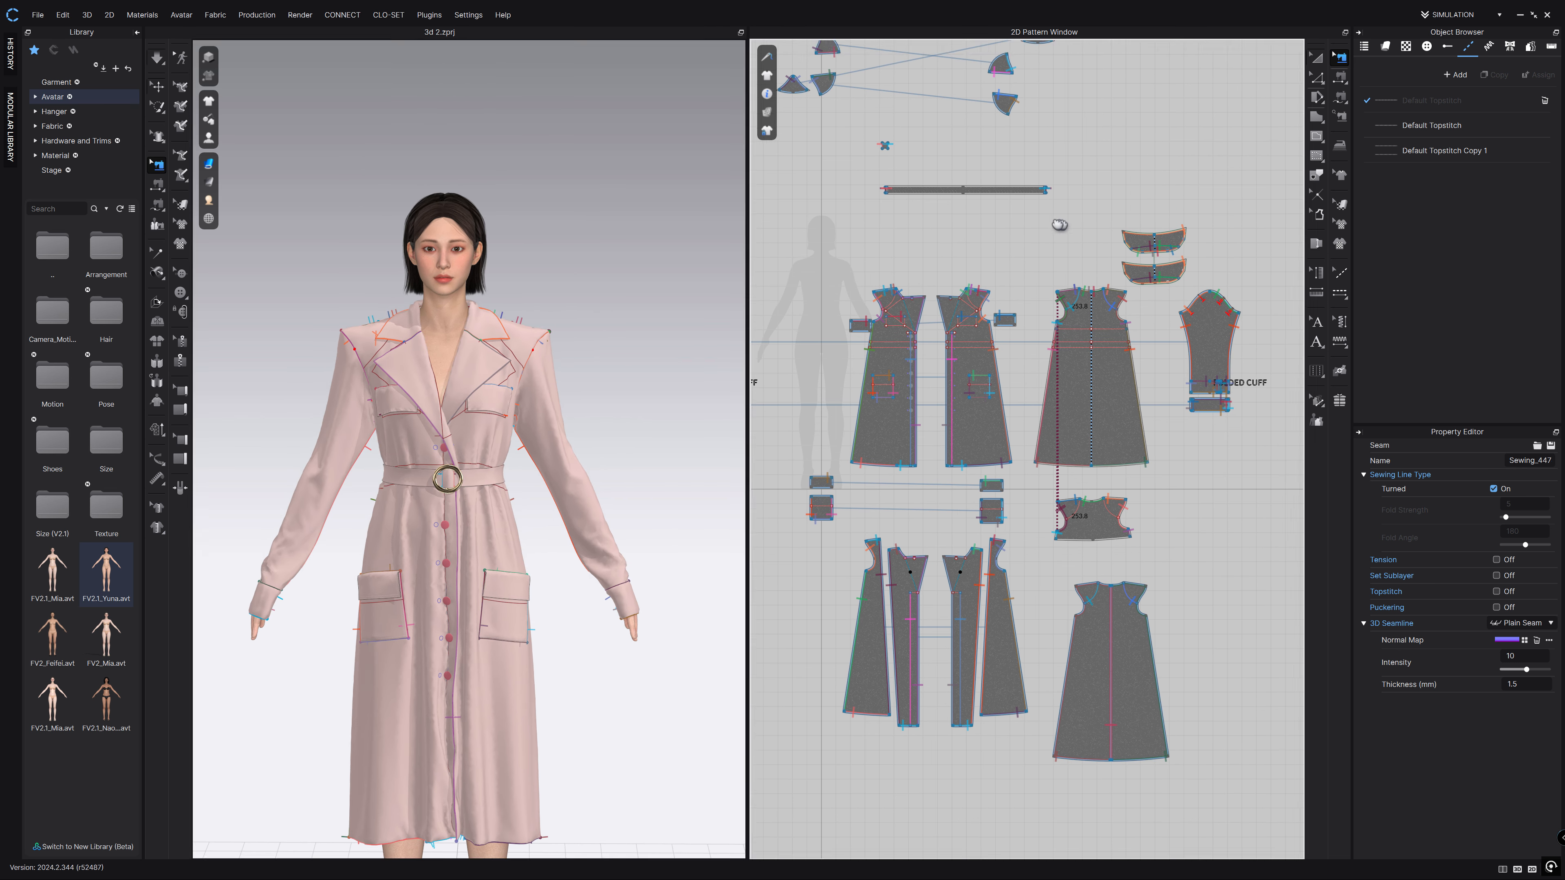
scroll(1109, 354, up, 6)
middle_drag(1002, 122, 1011, 359)
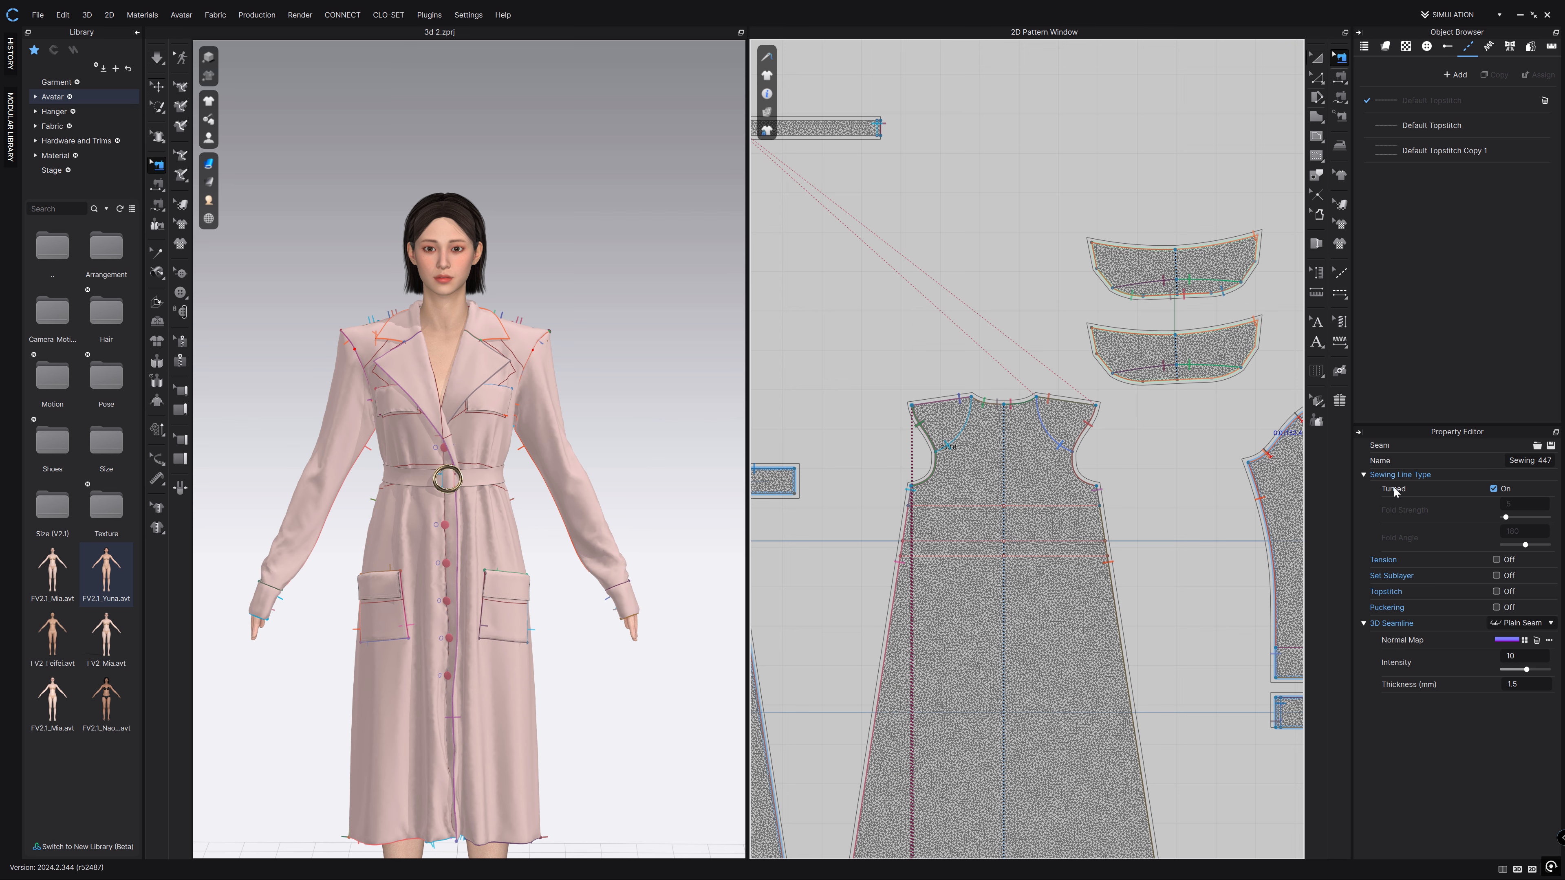
scroll(1031, 237, down, 3)
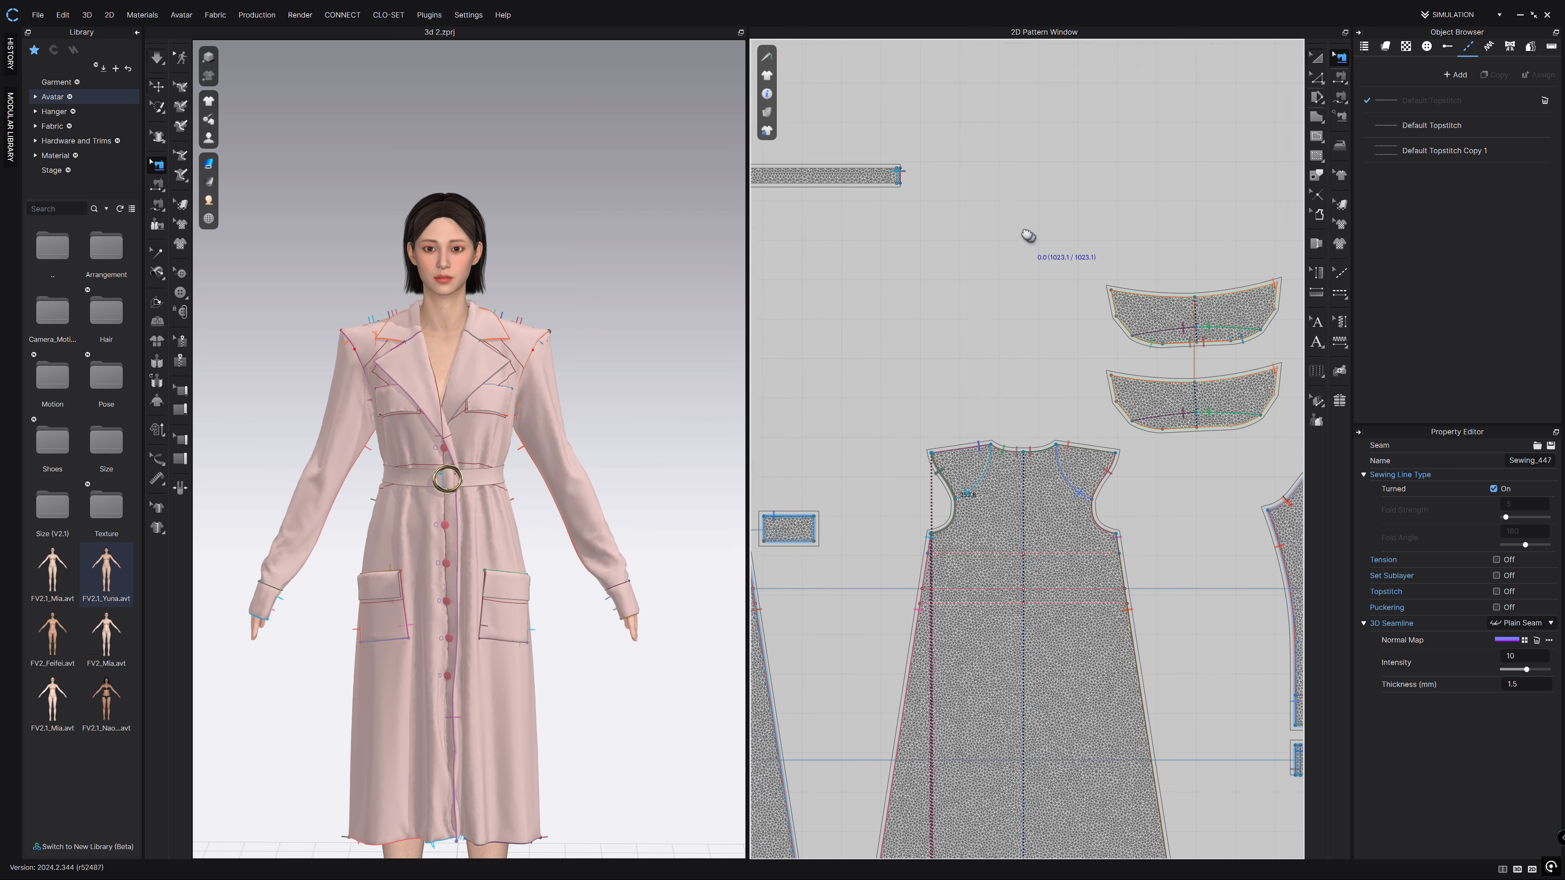
middle_drag(841, 298, 1003, 265)
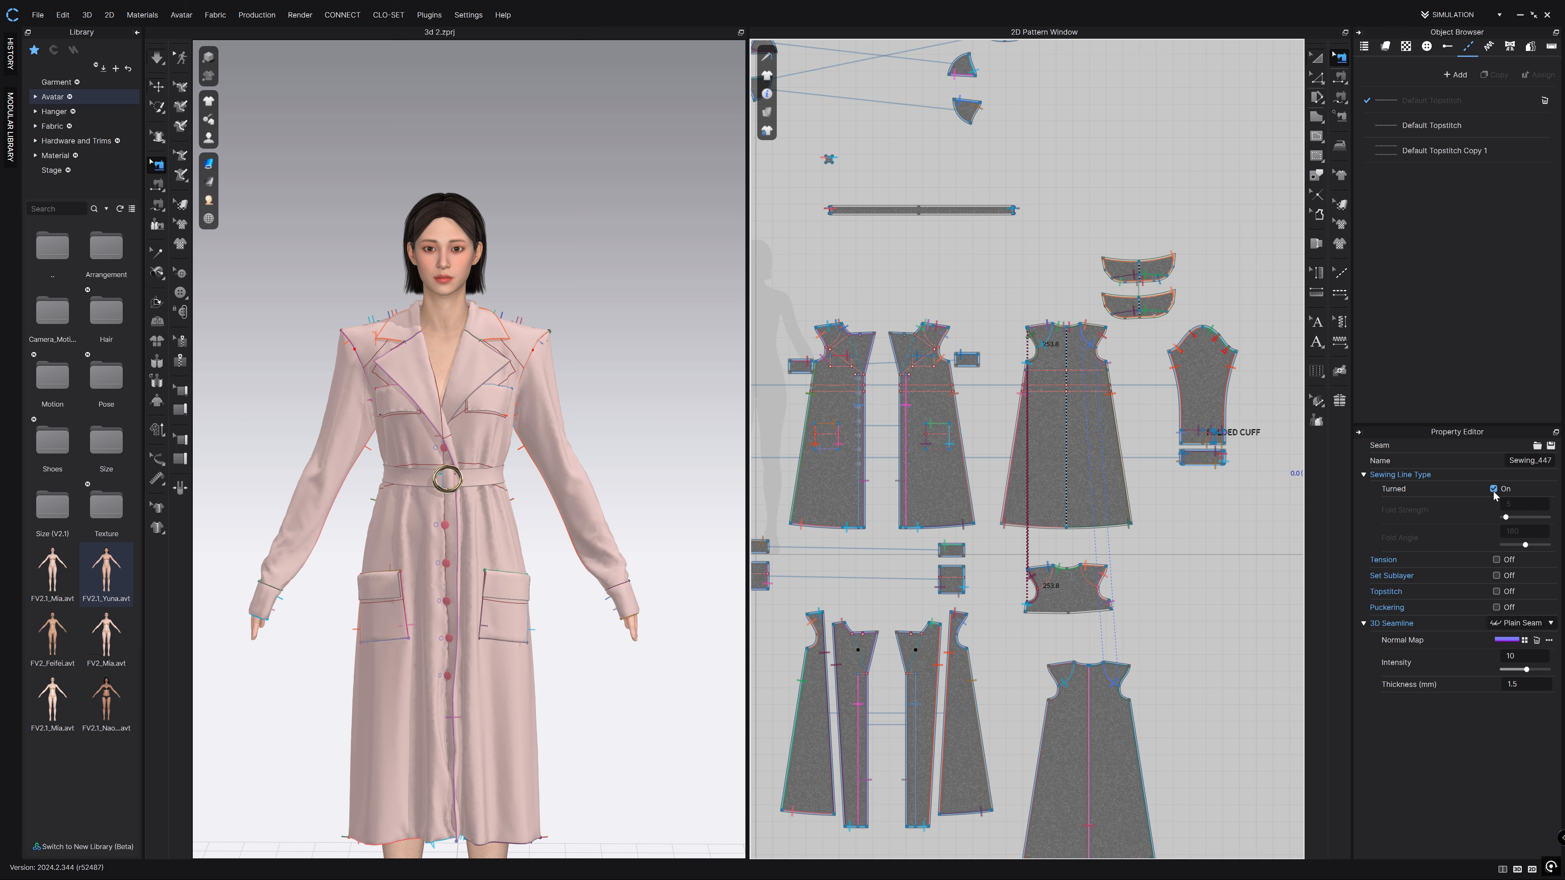
Select the lapel edge seam and untick Turned in the Property Editor.
scroll(545, 285, up, 5)
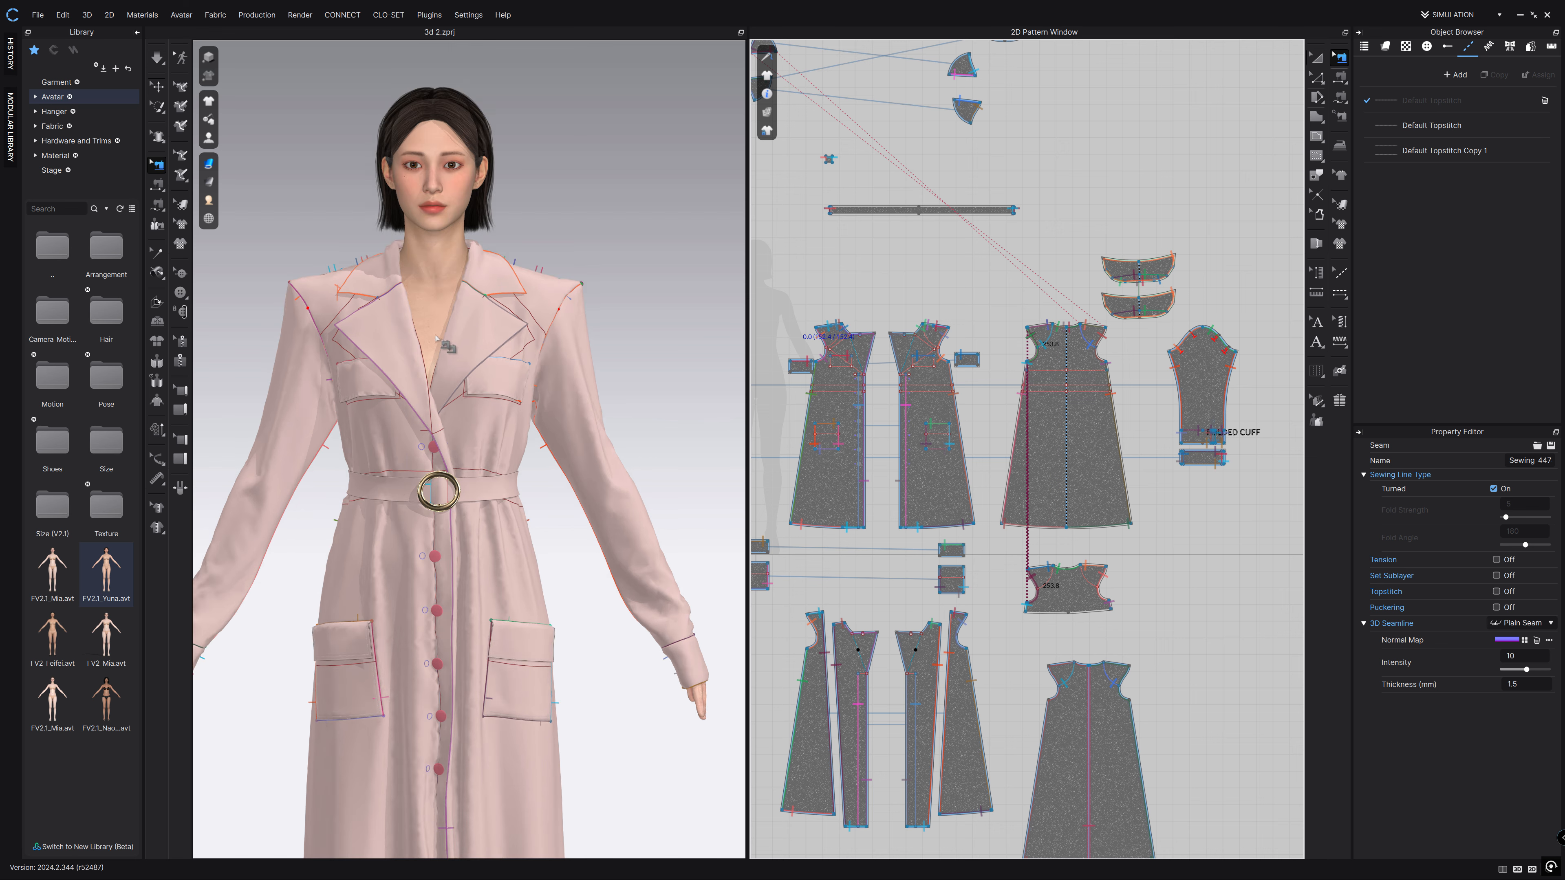
scroll(545, 285, up, 5)
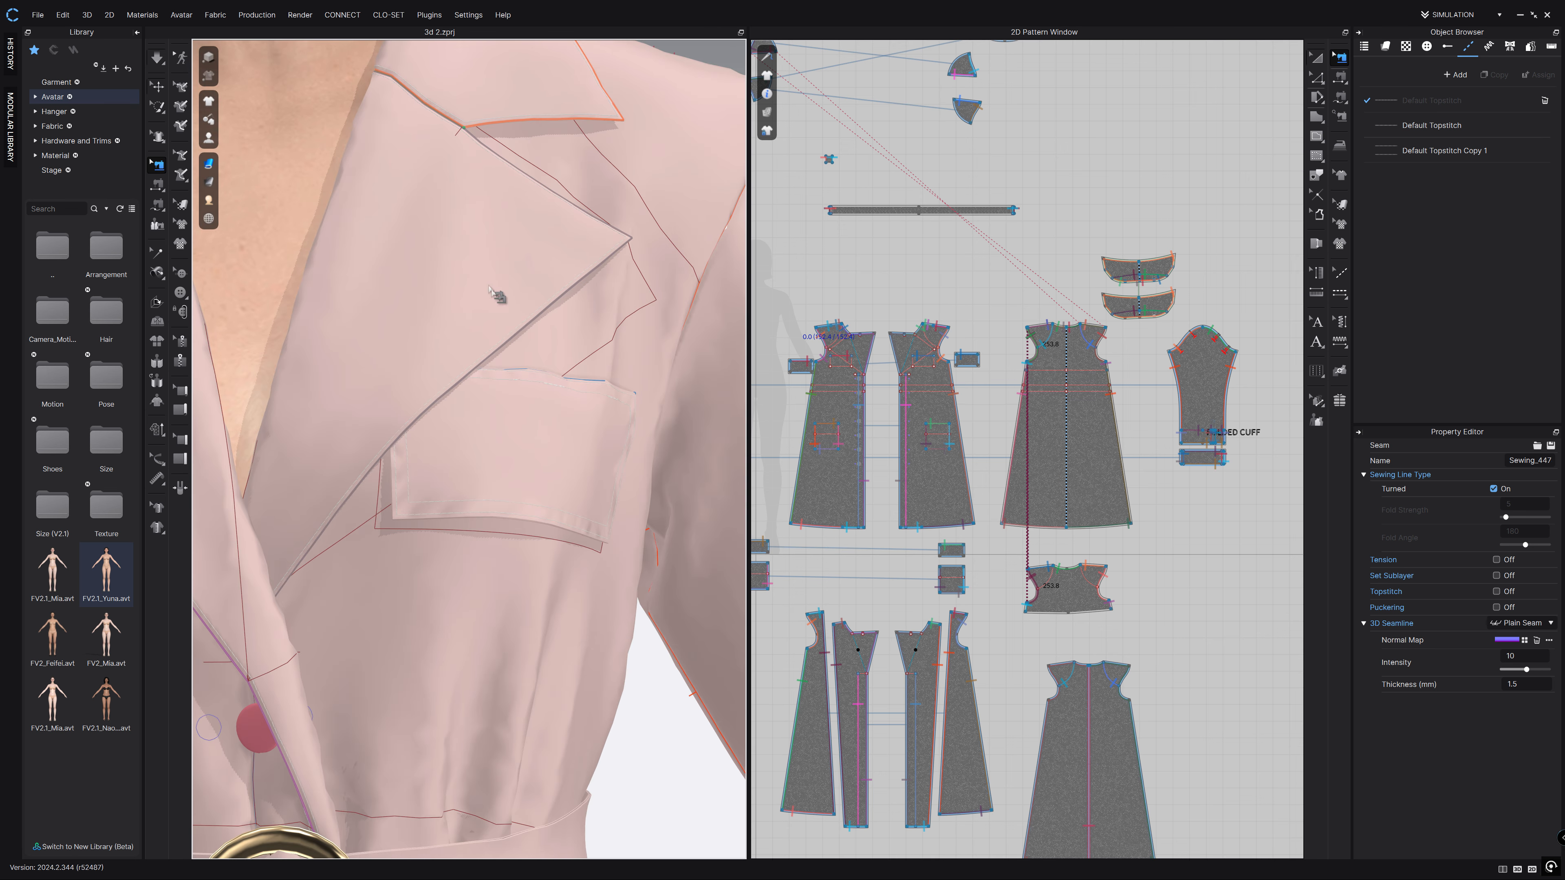
click(566, 295)
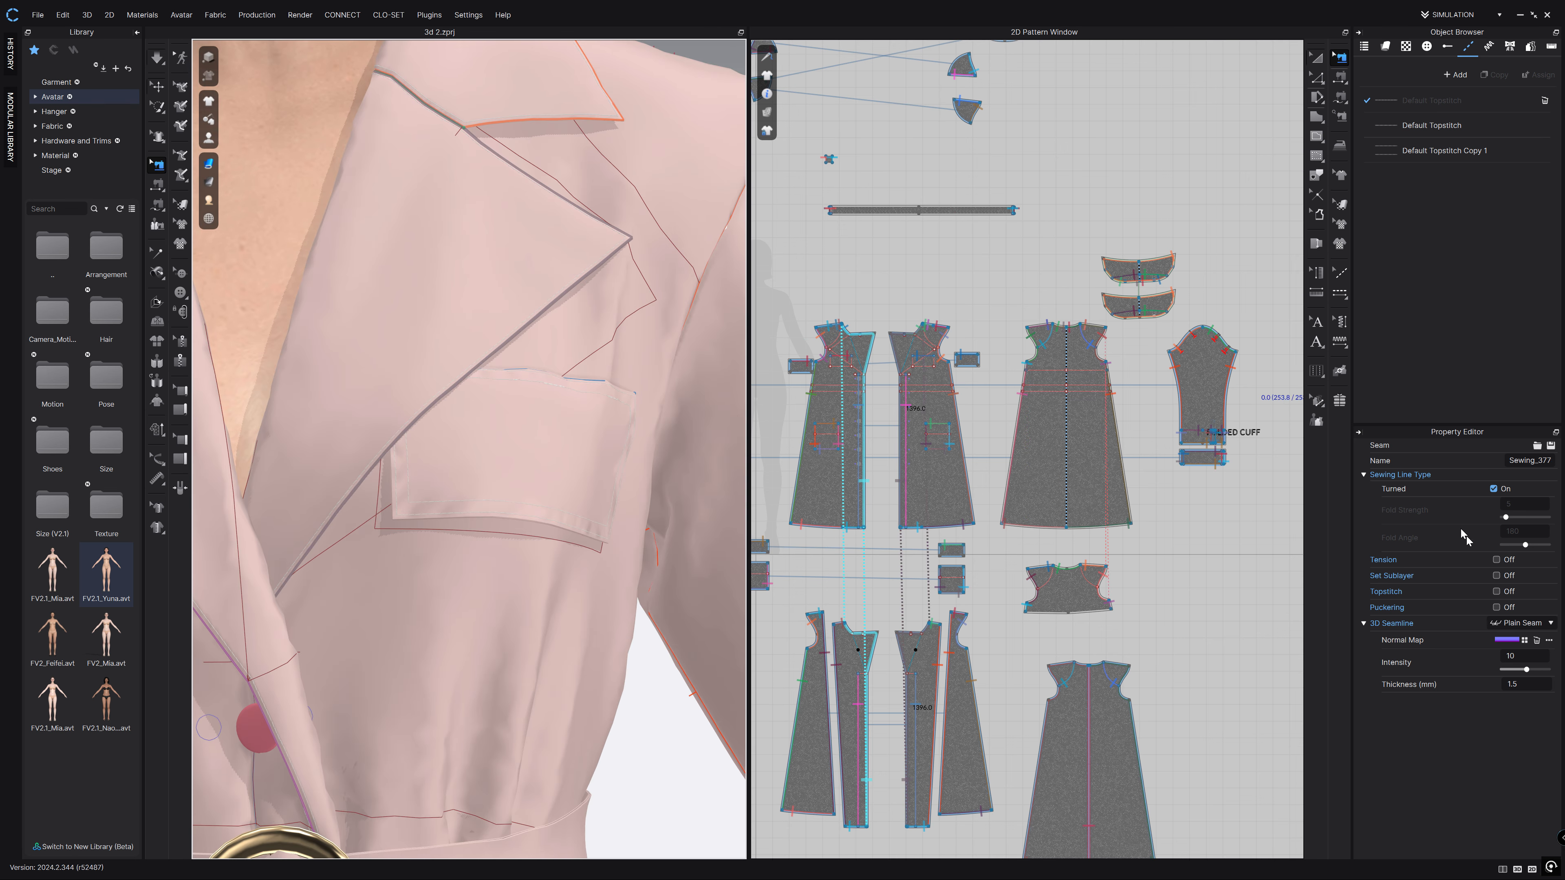
click(1494, 489)
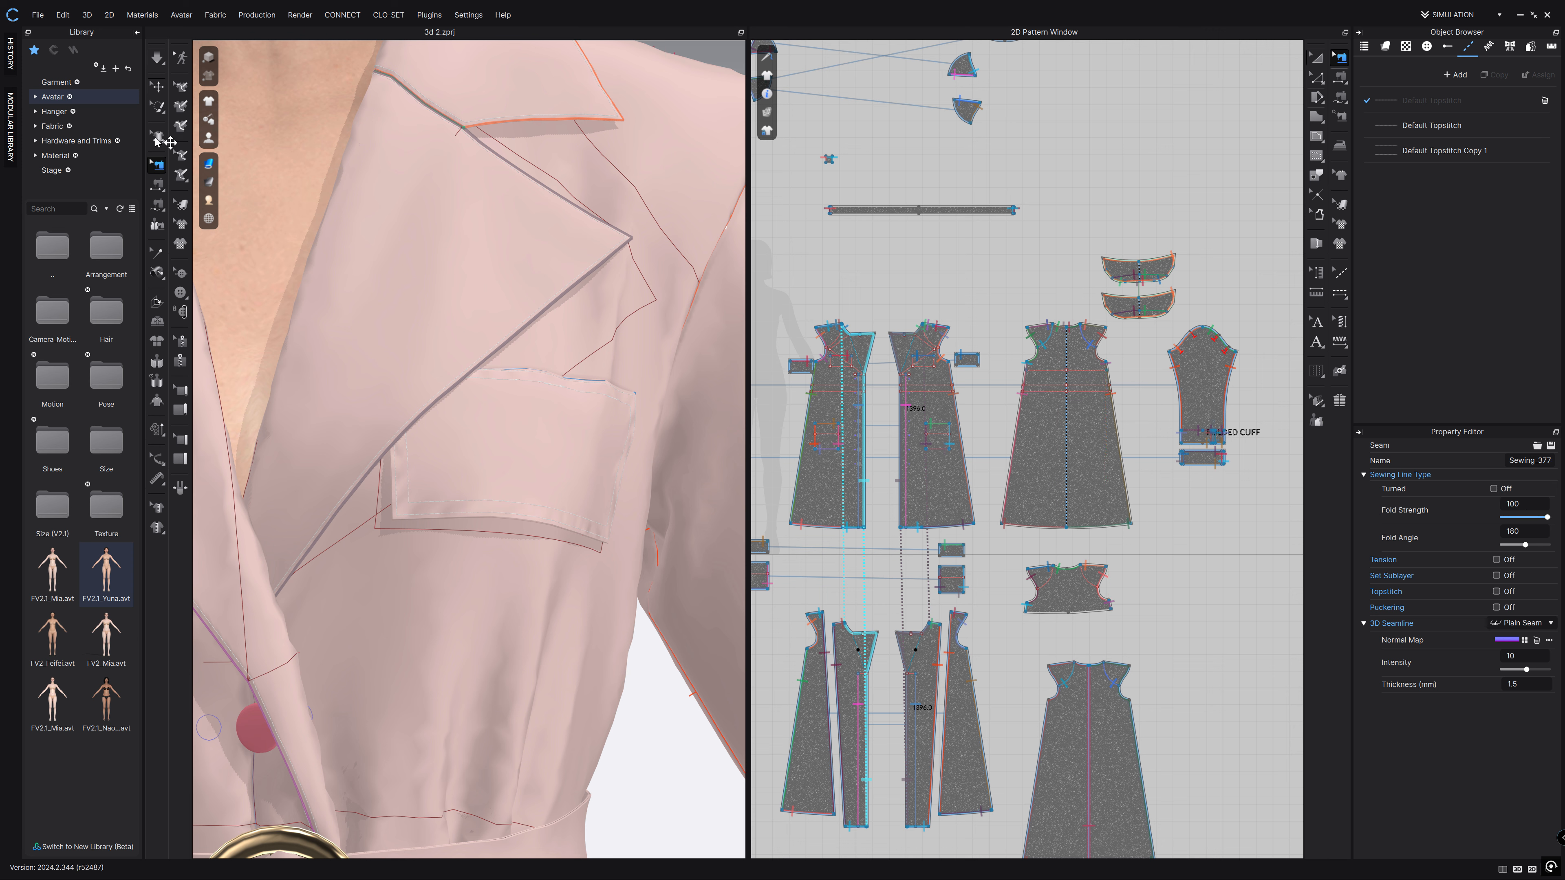
click(156, 63)
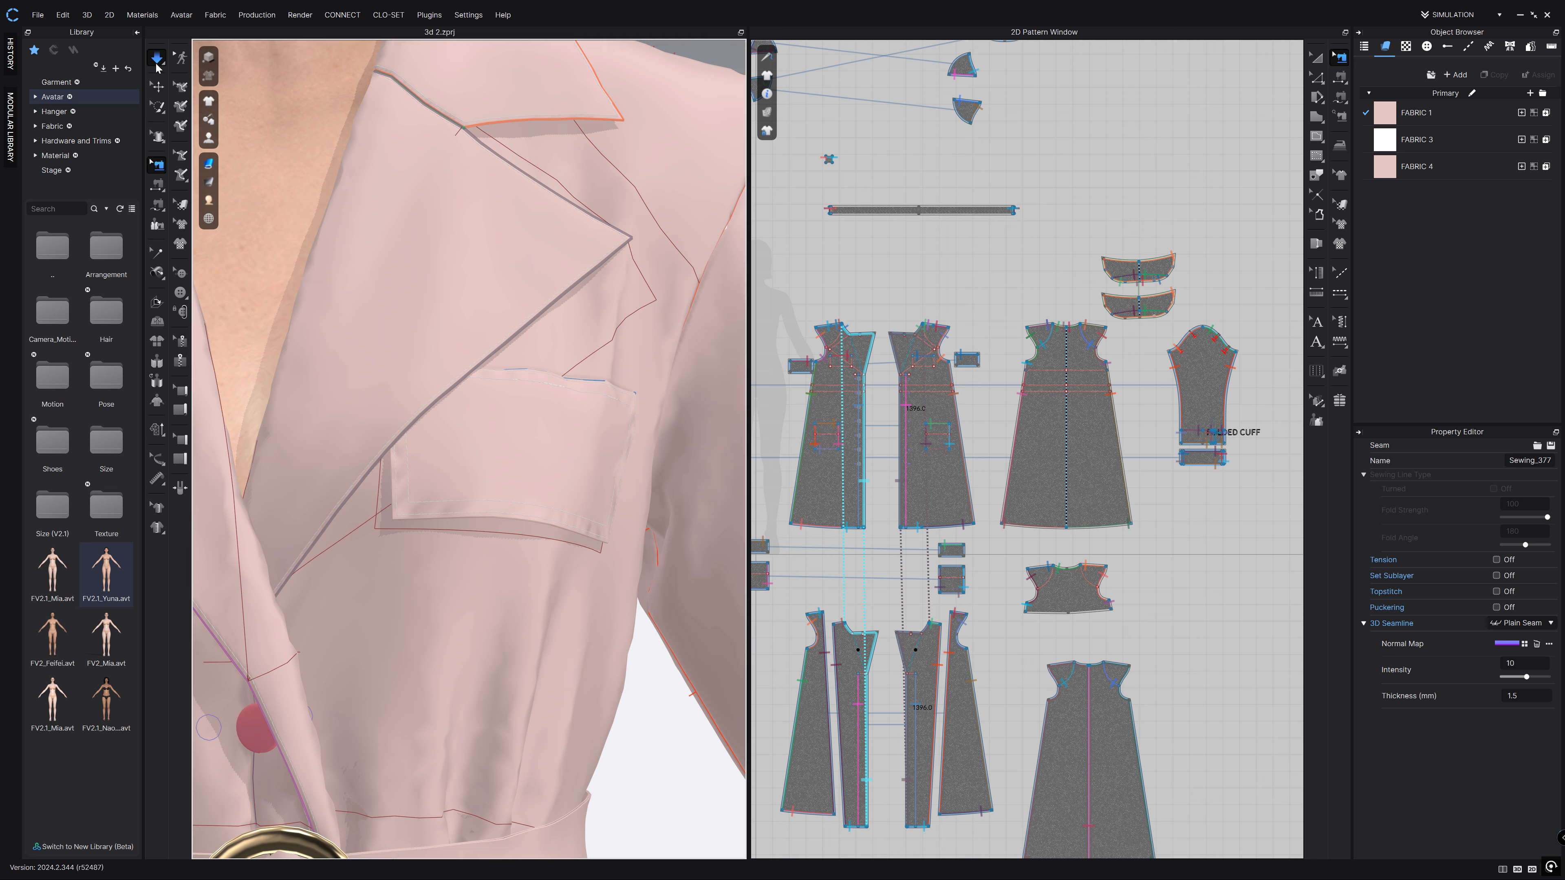
click(157, 87)
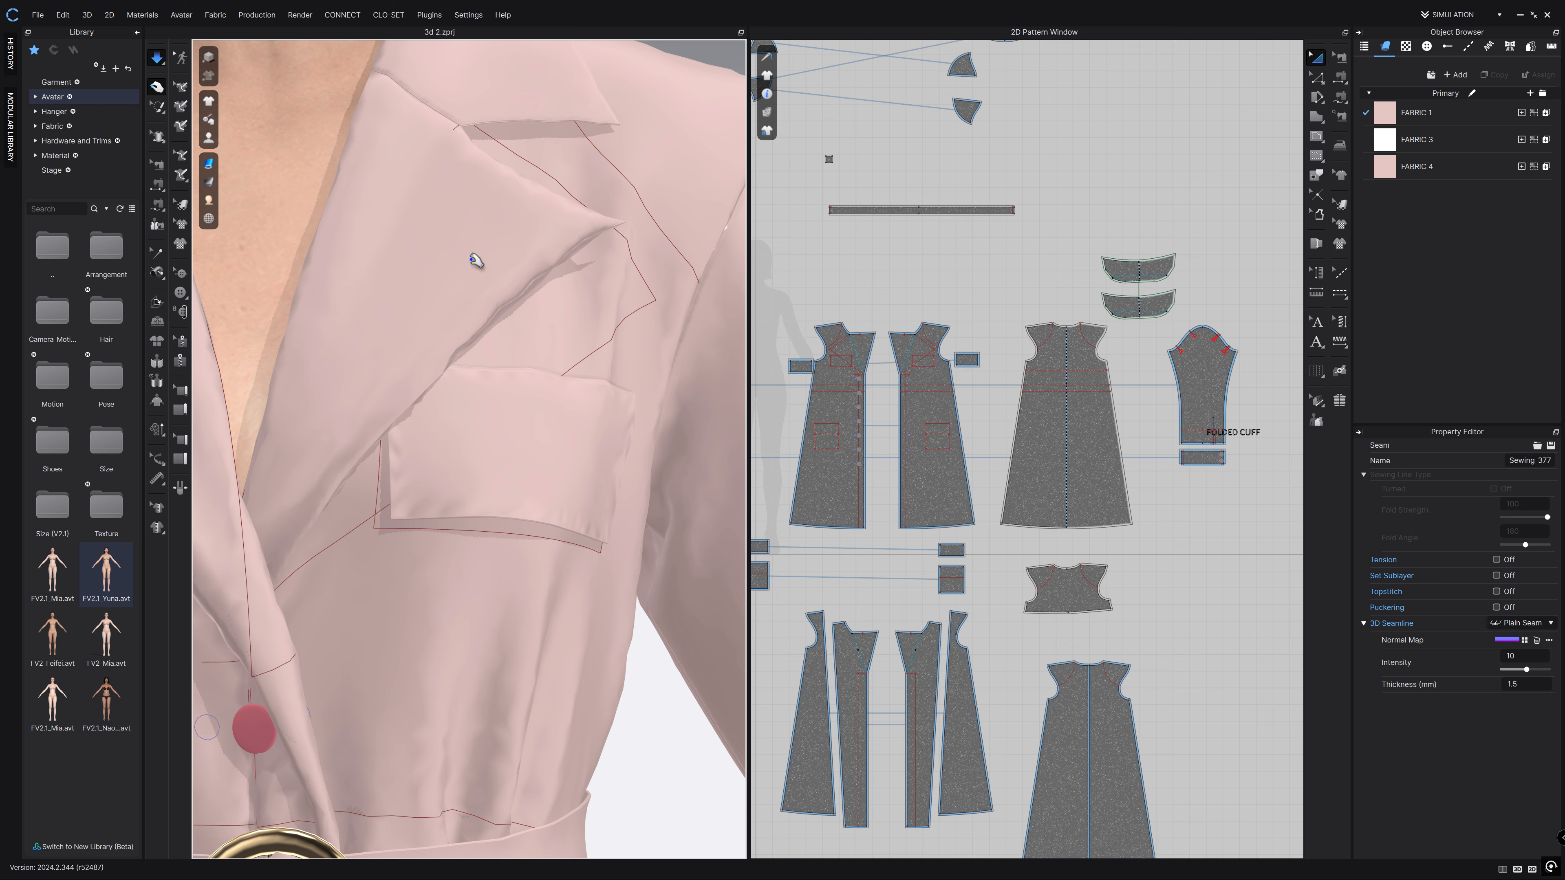
Lower the lapel seam's Fold Angle and simulate to preview the fold.
key(b)
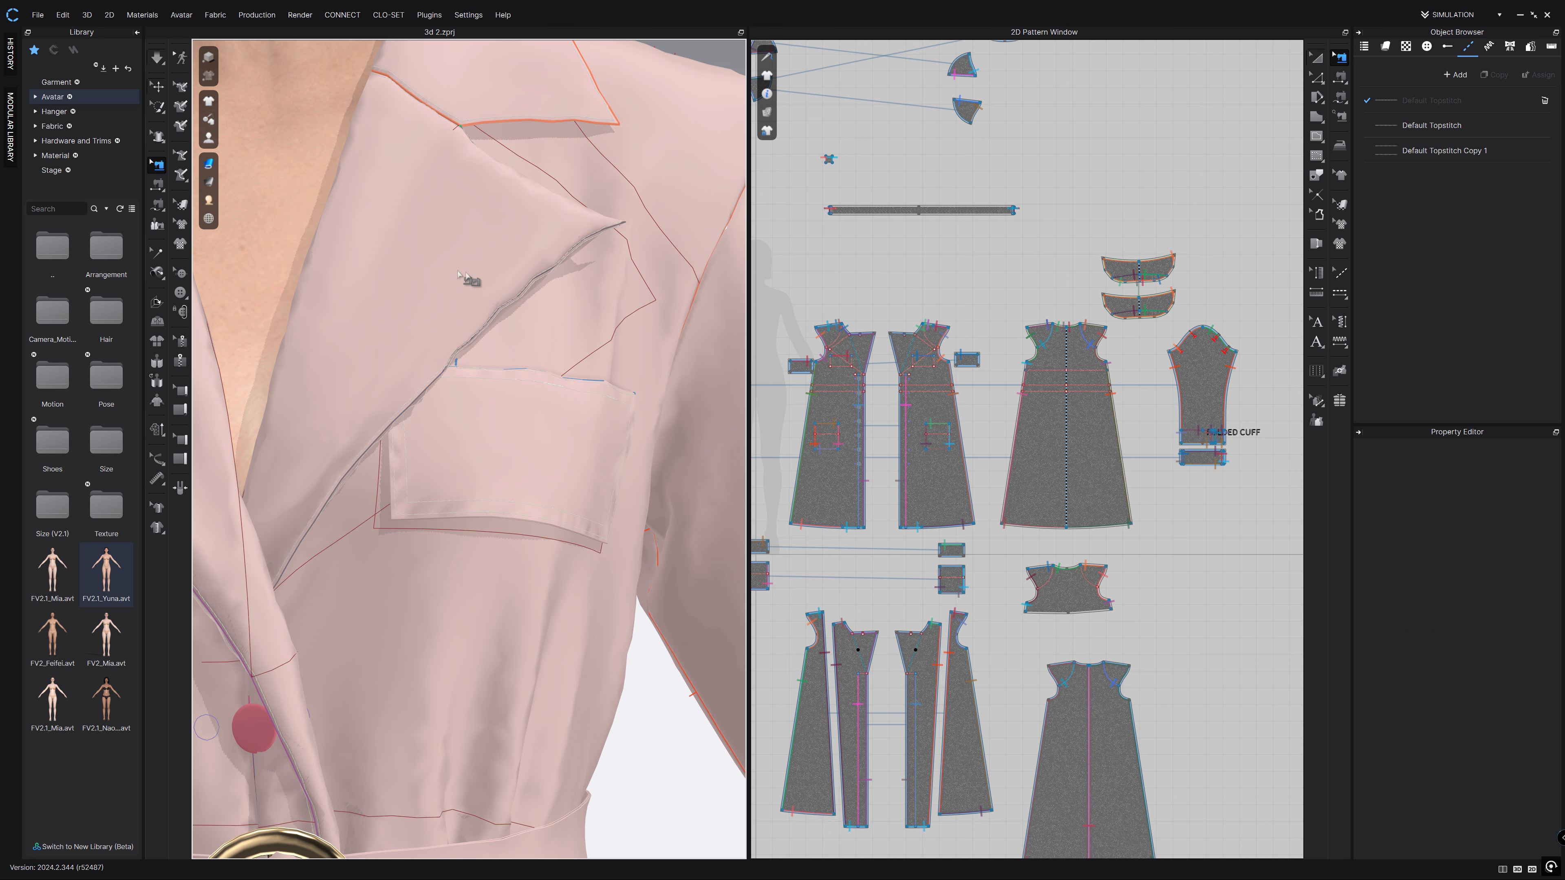
click(568, 263)
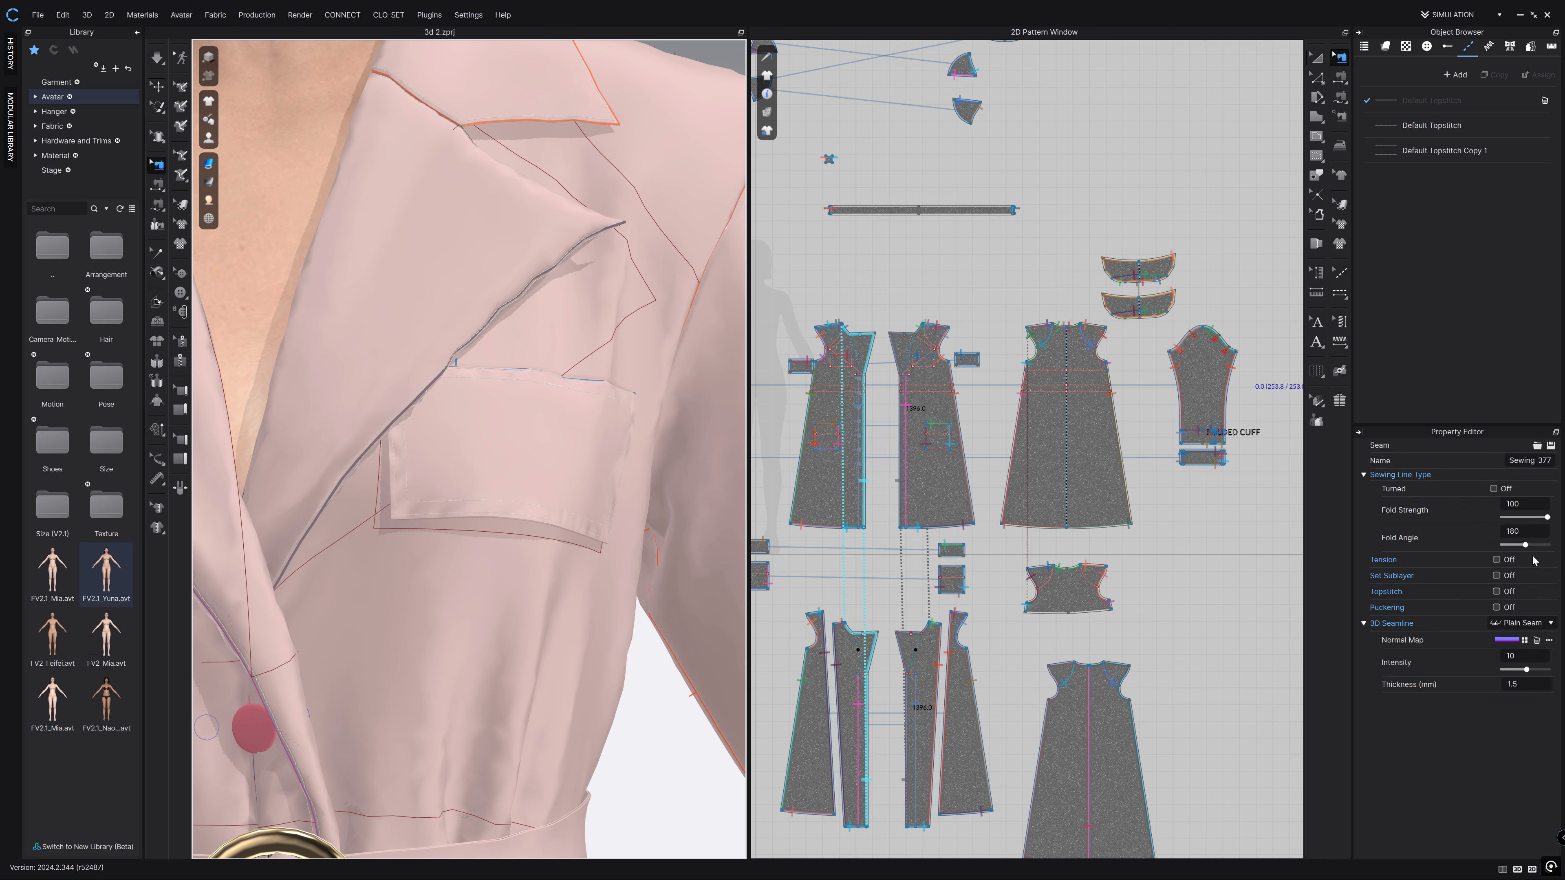
drag(1525, 546, 1499, 546)
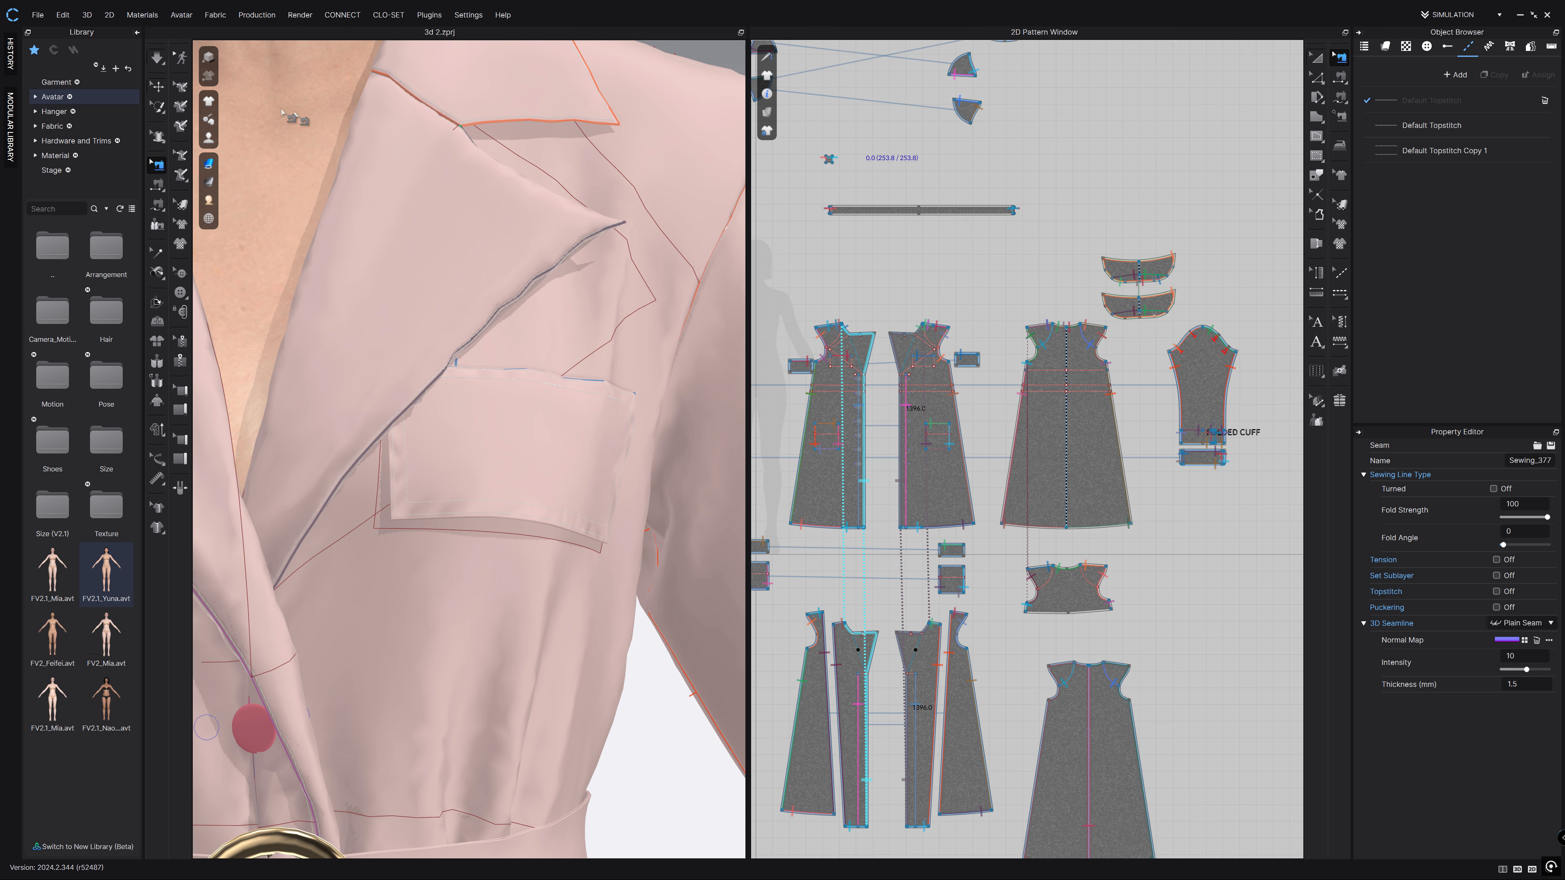
click(157, 59)
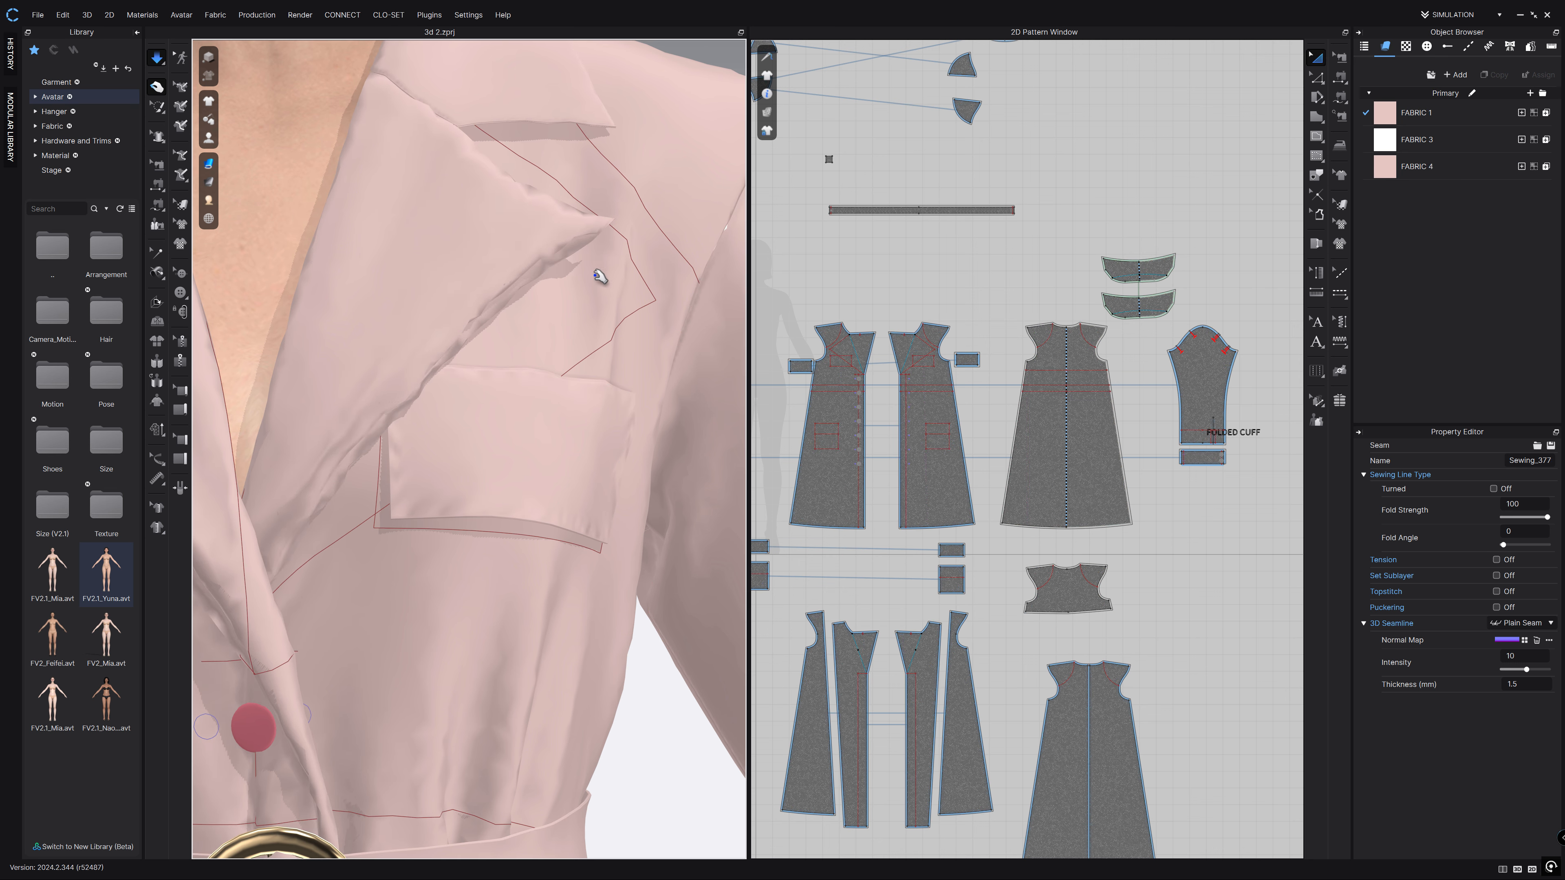
click(159, 61)
click(158, 61)
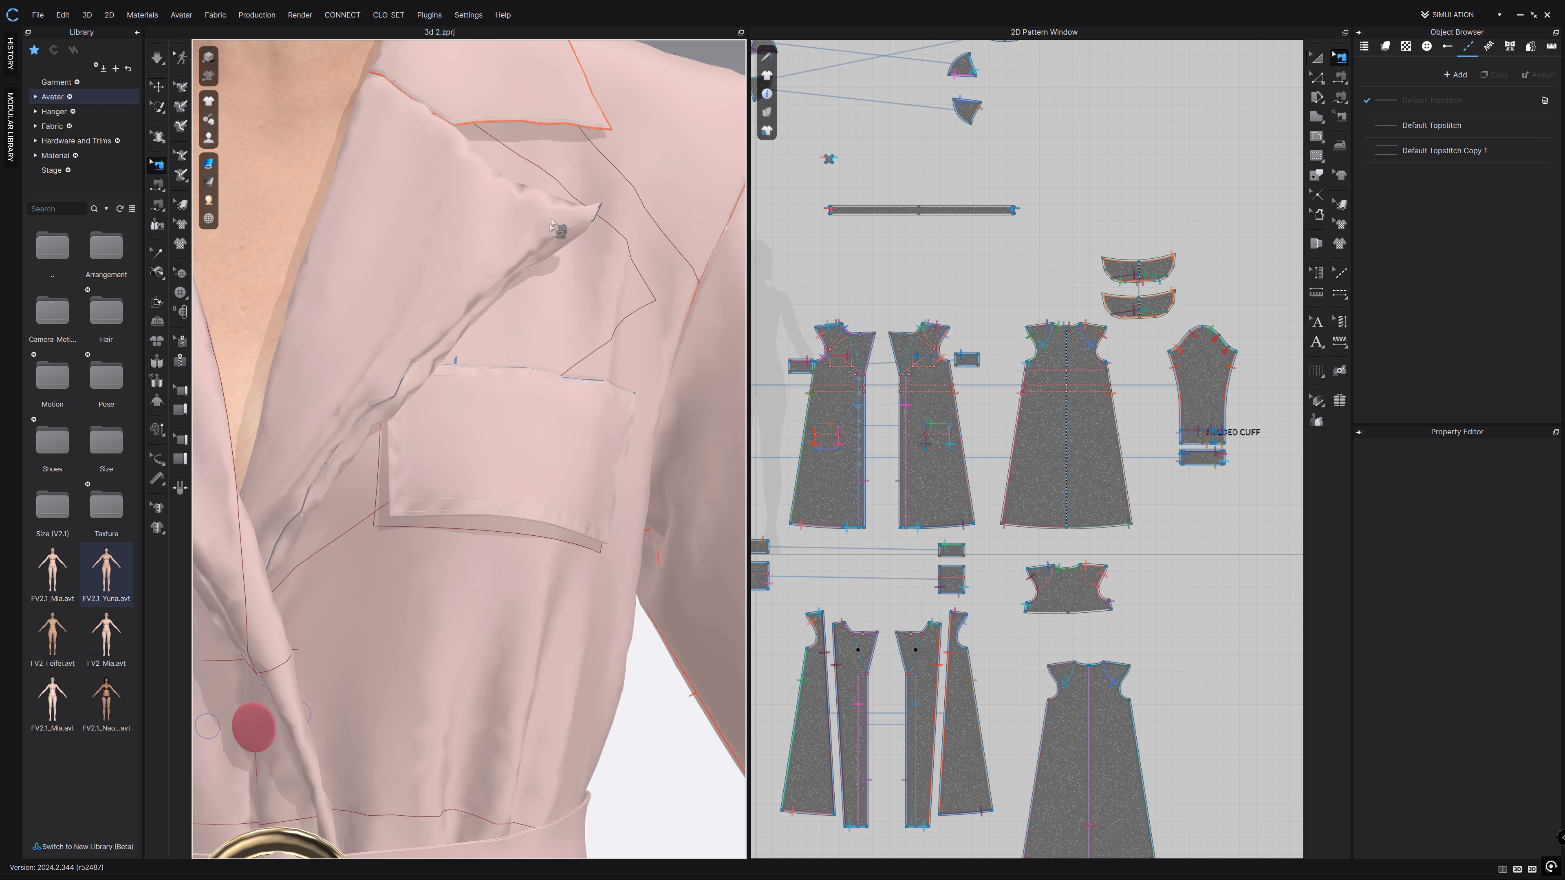
Enter a 360 Fold Angle on the lapel seam and re-simulate the coat.
click(542, 251)
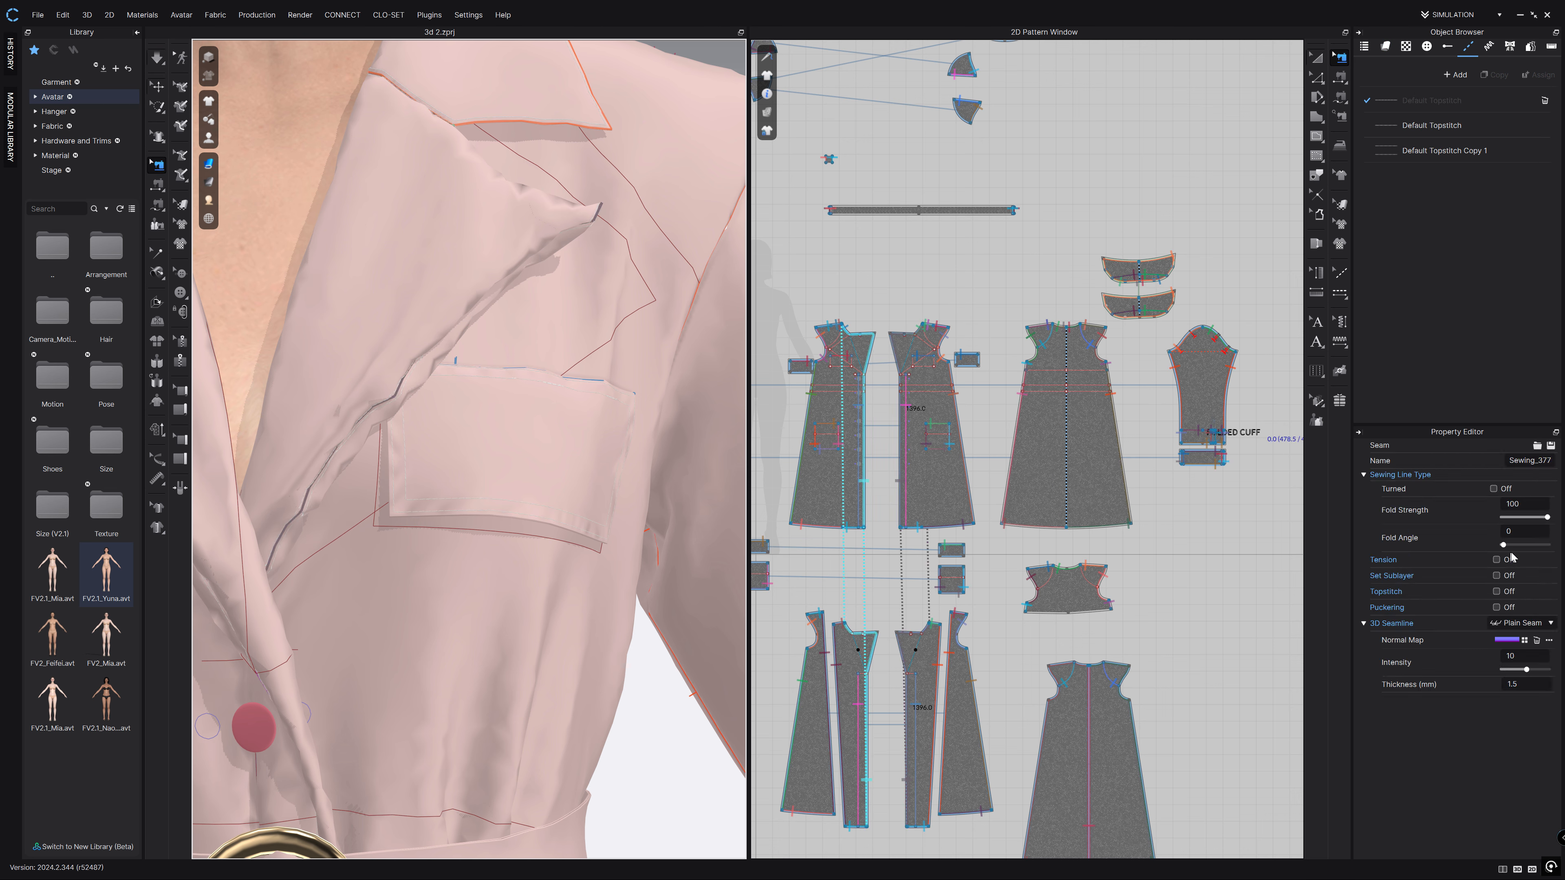
double_click(1503, 534)
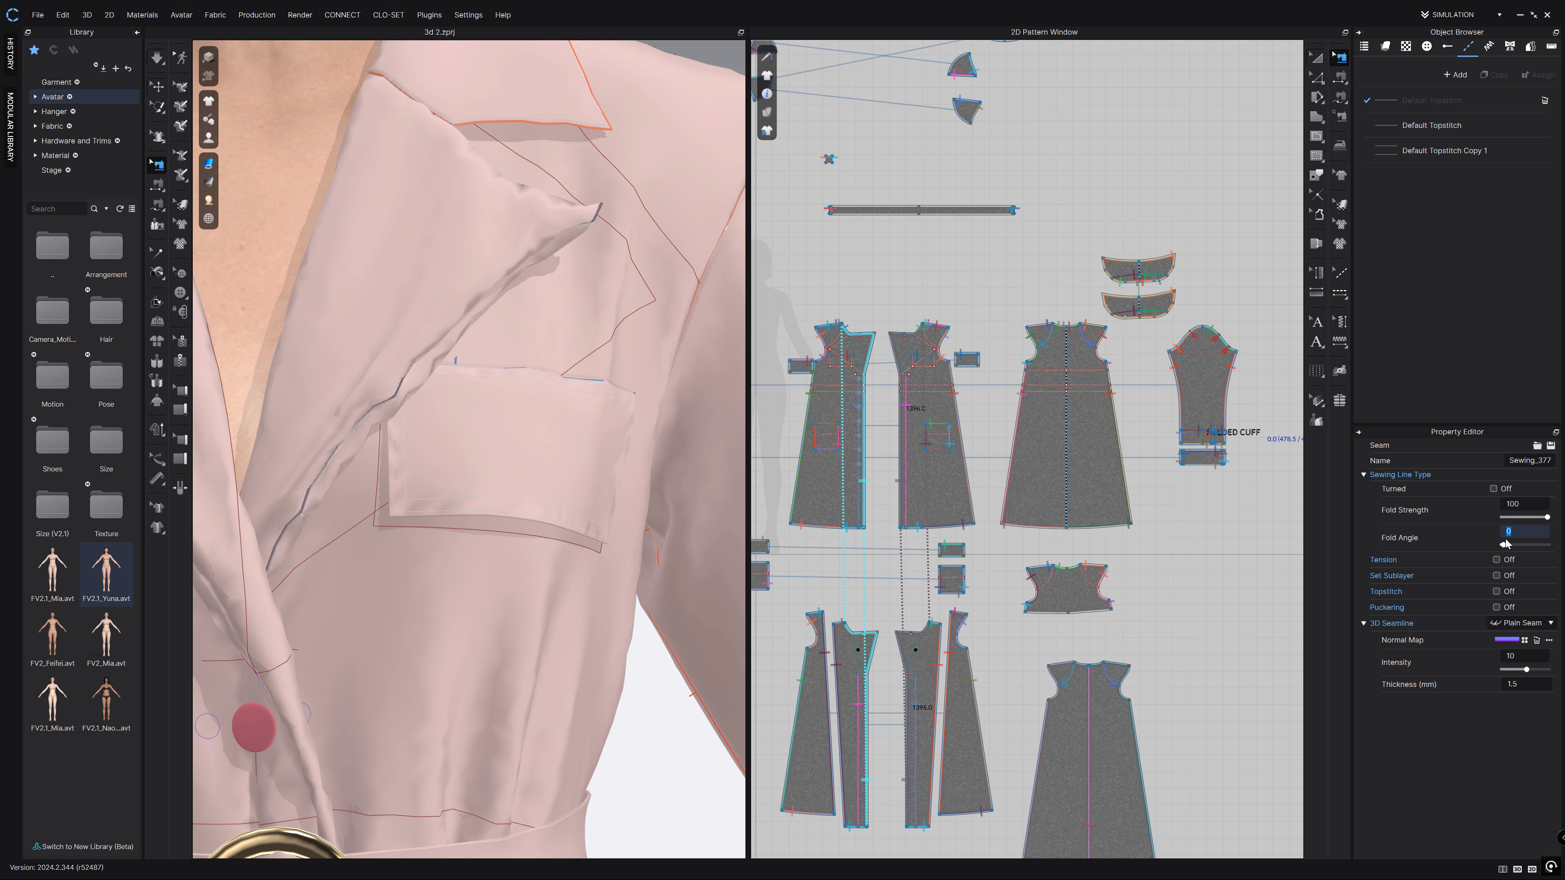
key(Return)
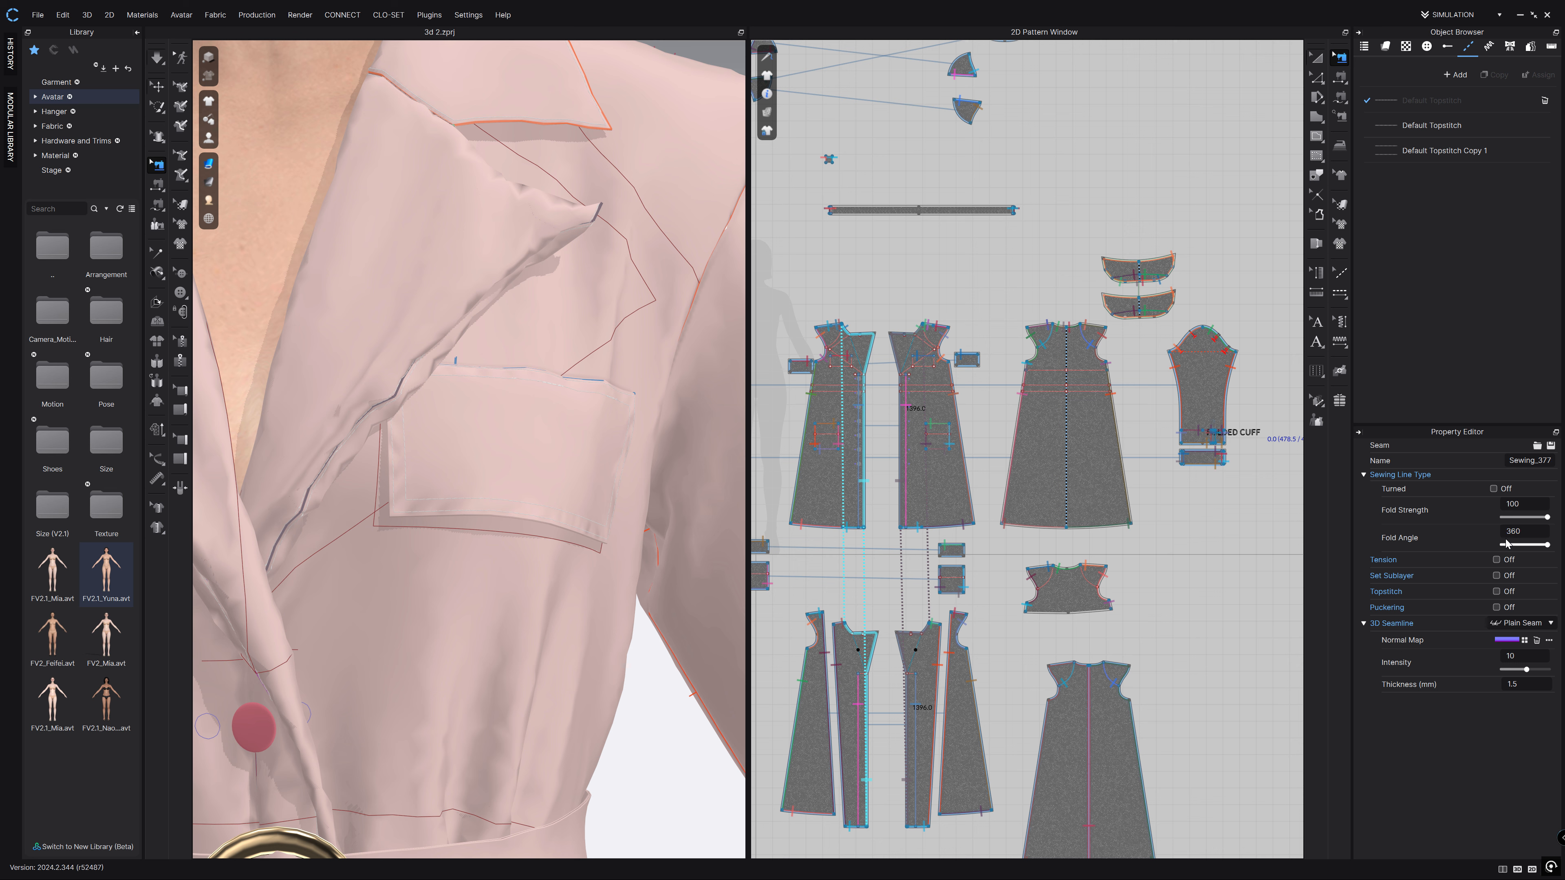
click(158, 59)
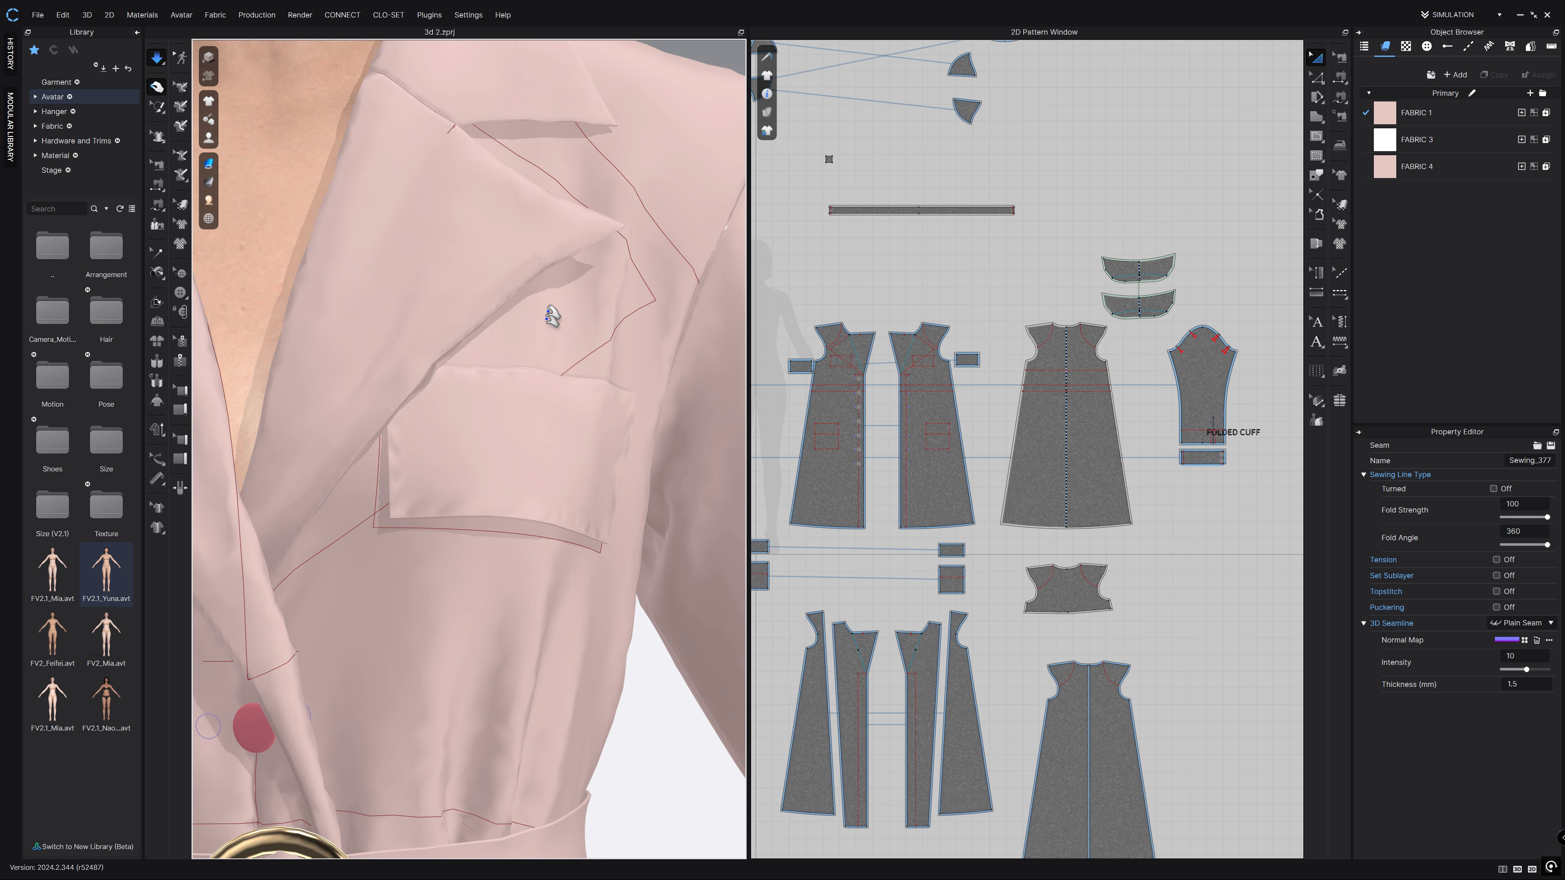
right_drag(652, 393, 744, 398)
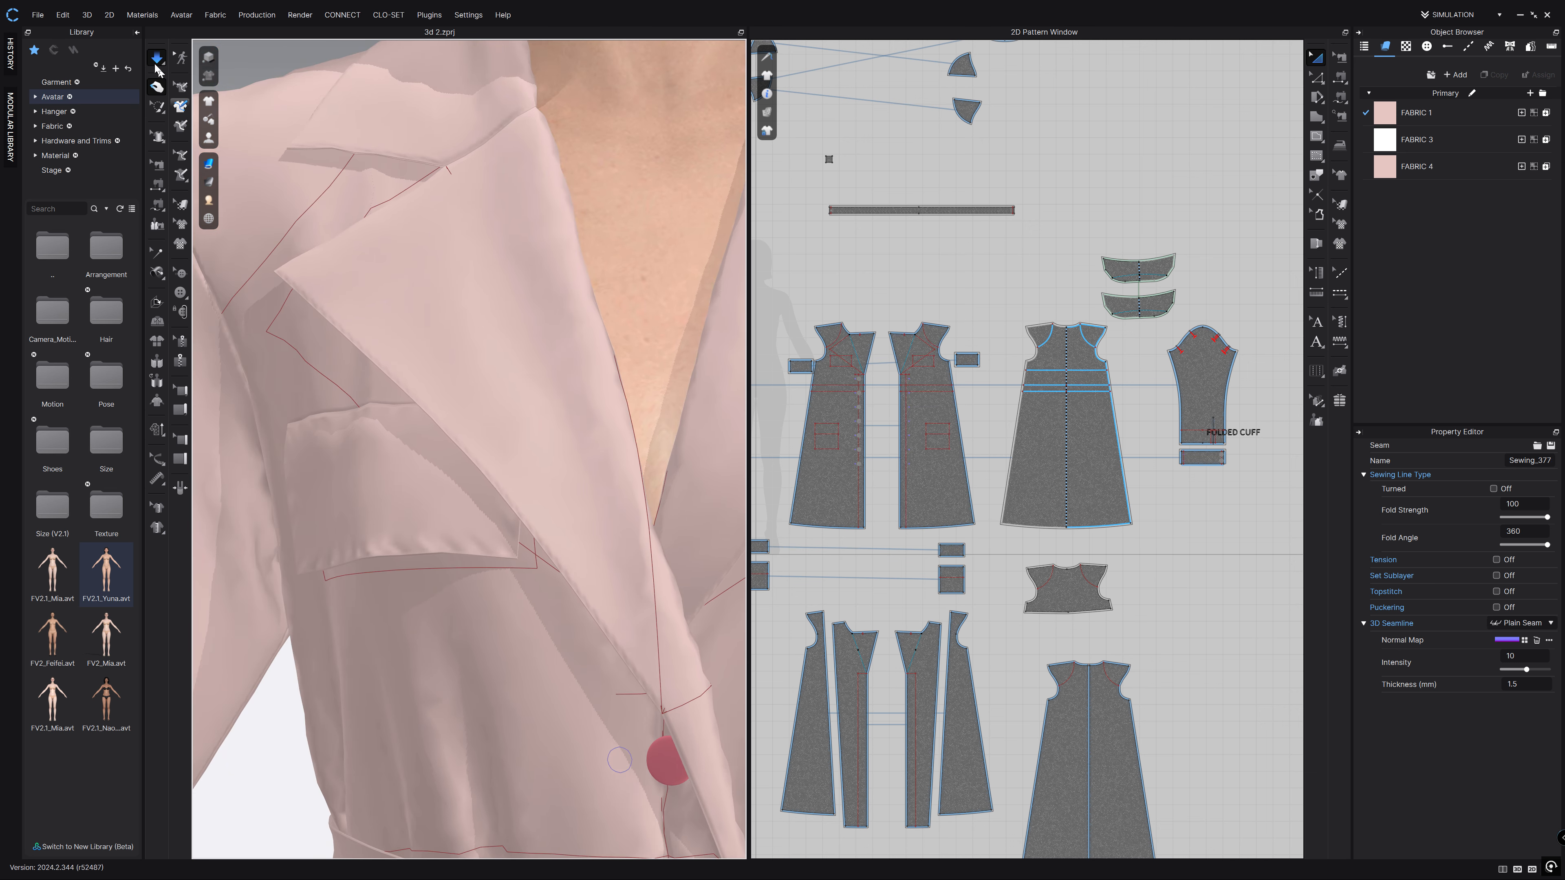
Lower the lapel seam's Fold Strength from 100 to 5.
click(157, 165)
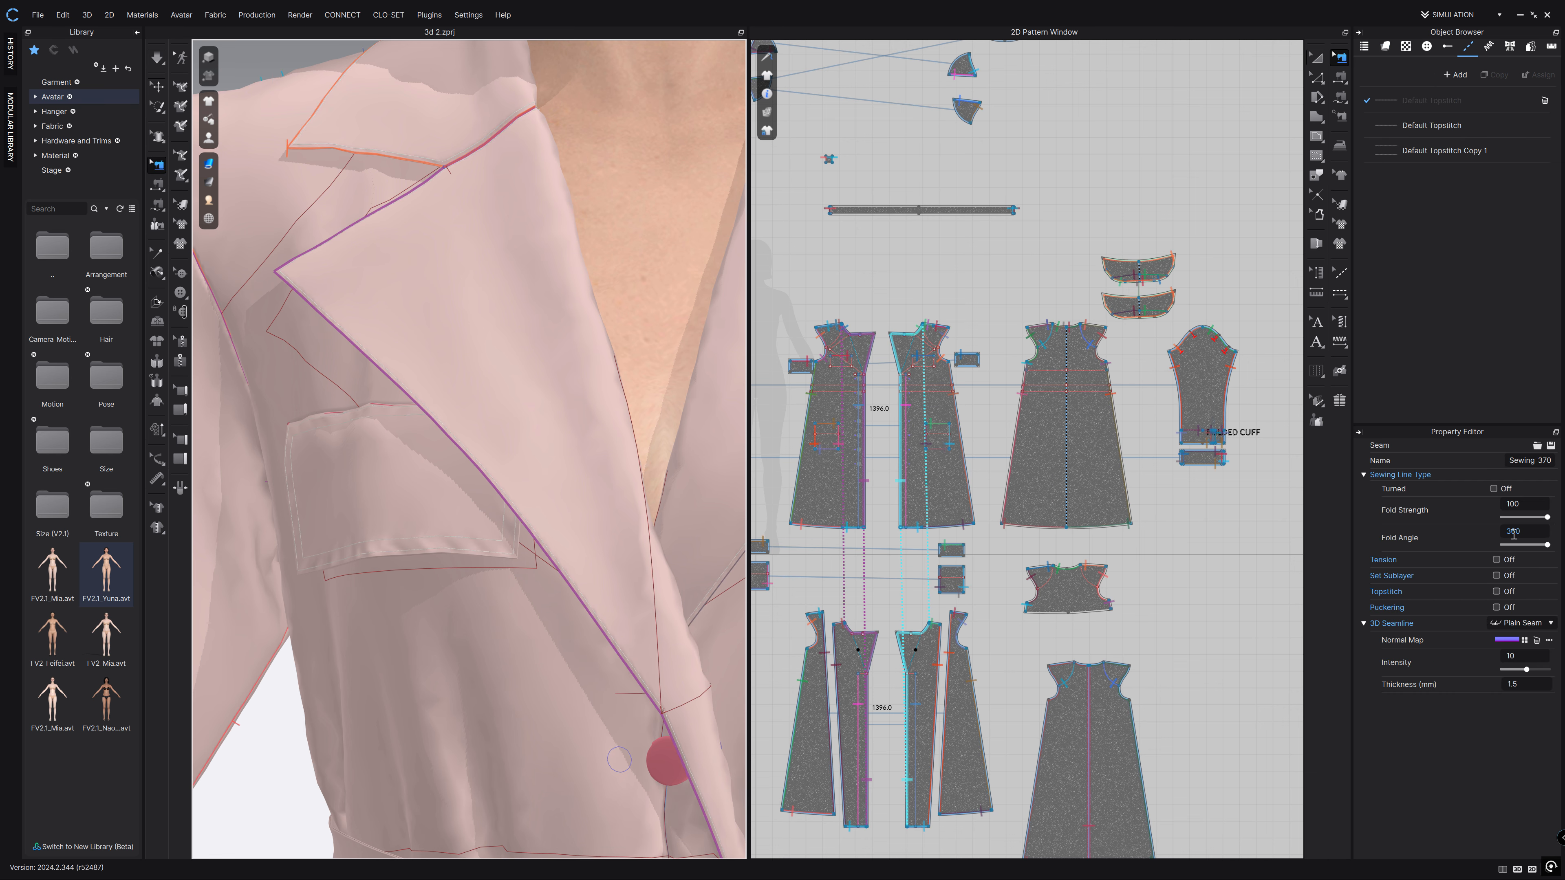
scroll(690, 305, down, 5)
middle_drag(647, 294, 529, 214)
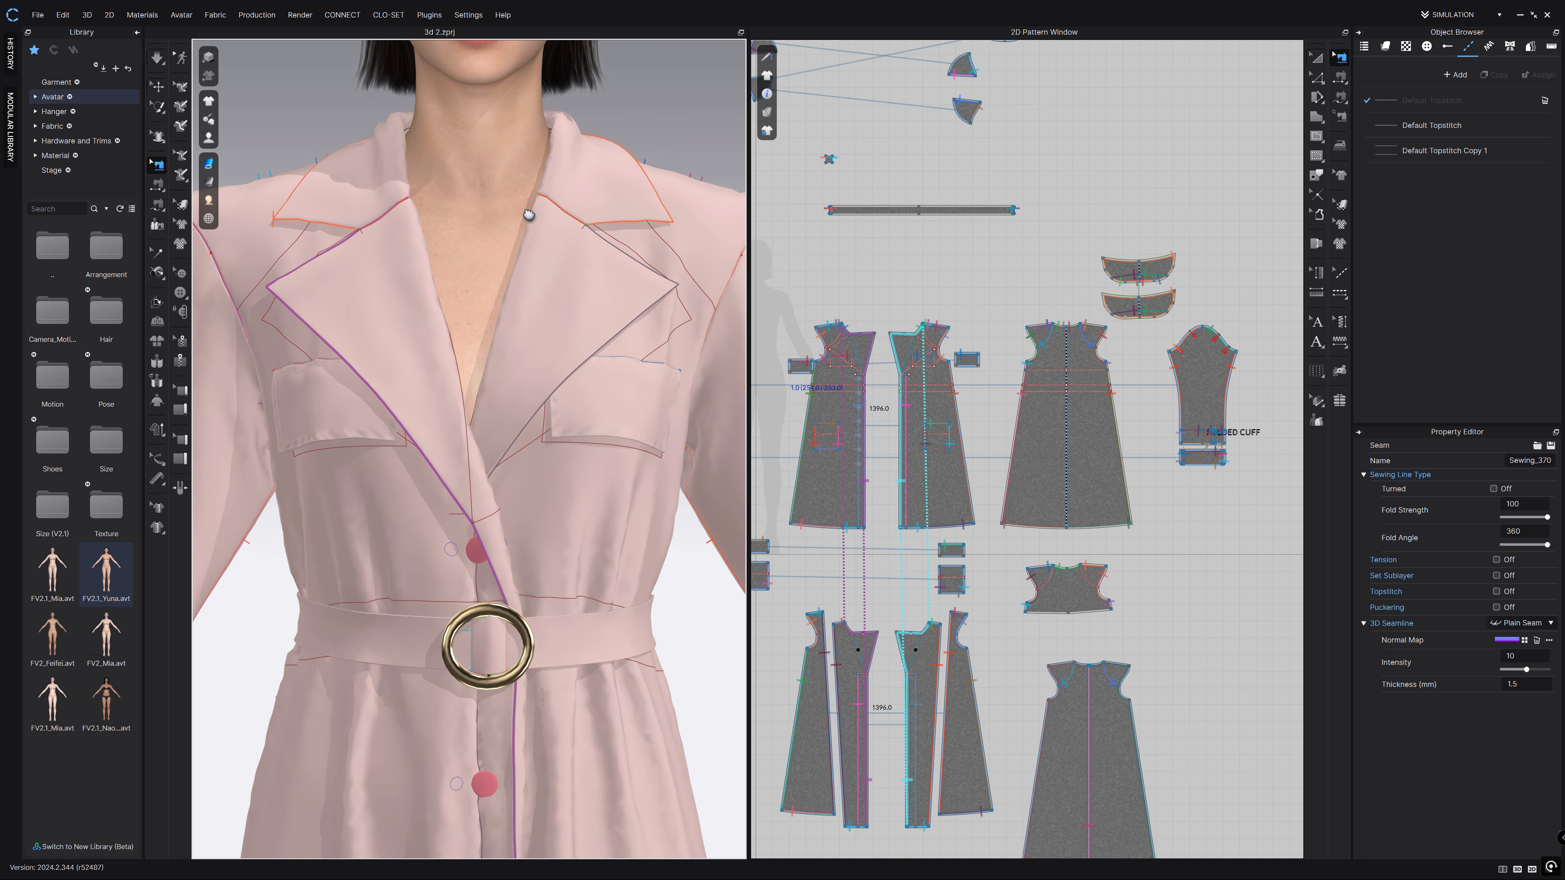
click(1518, 504)
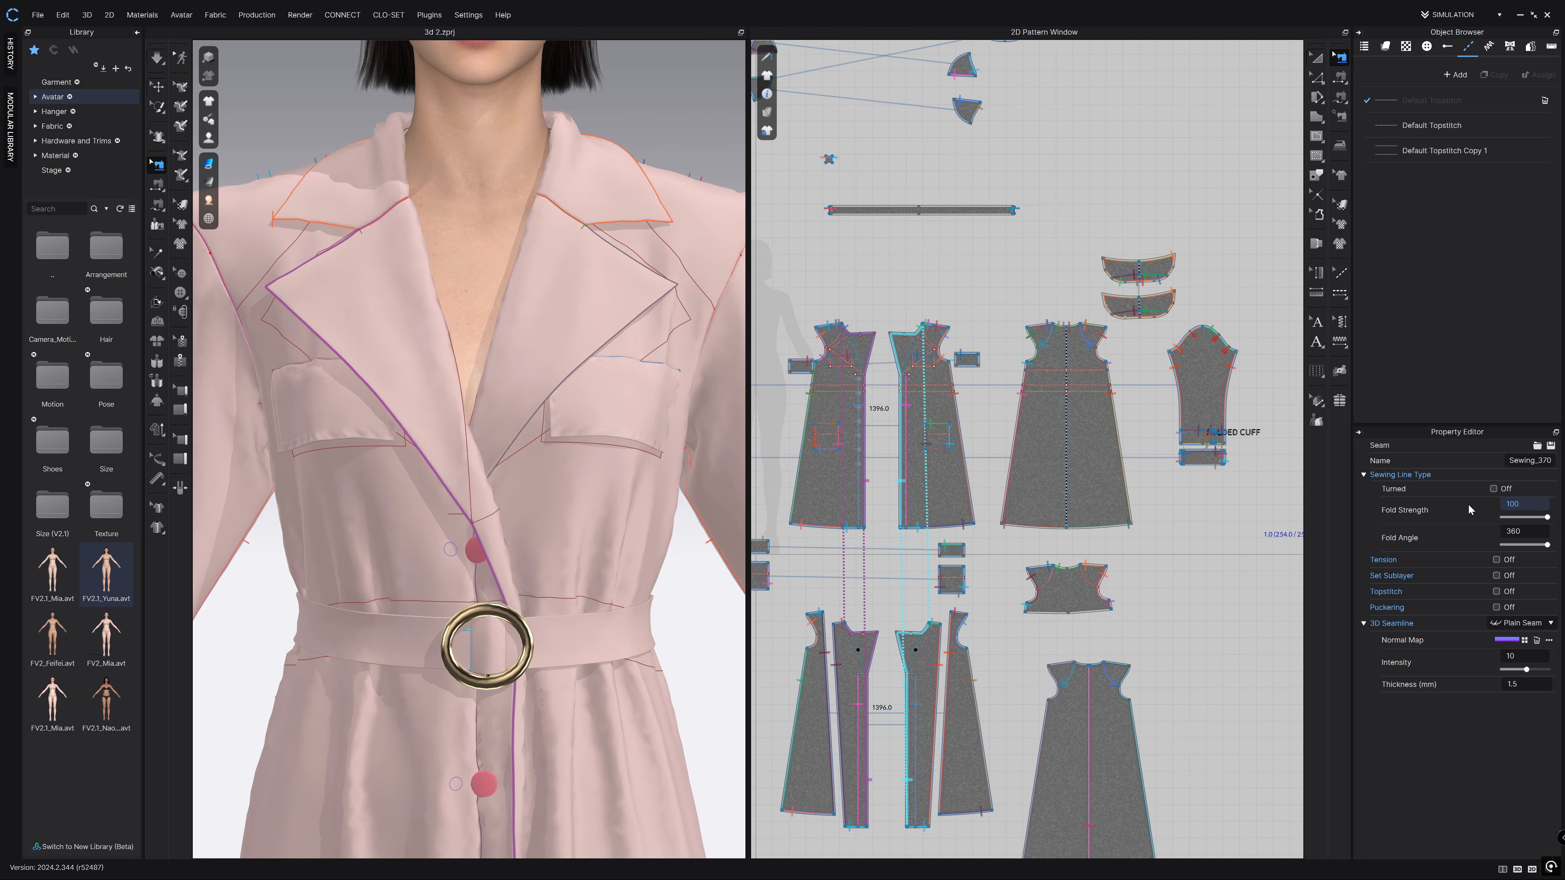
key(Return)
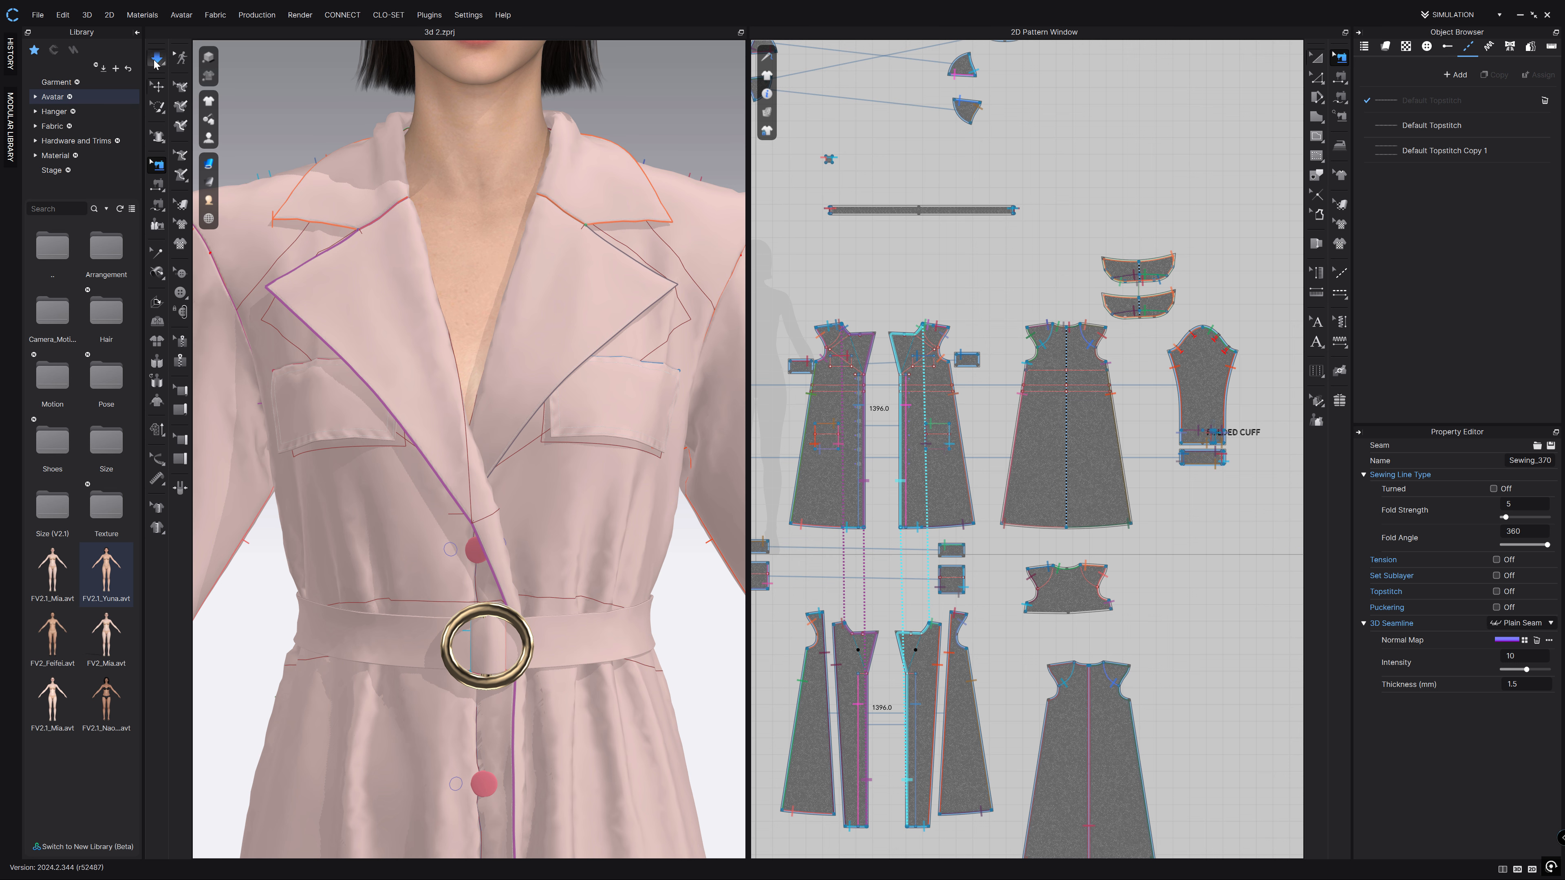
Hide the seams and orbit and zoom to a close side view of the collar.
click(157, 59)
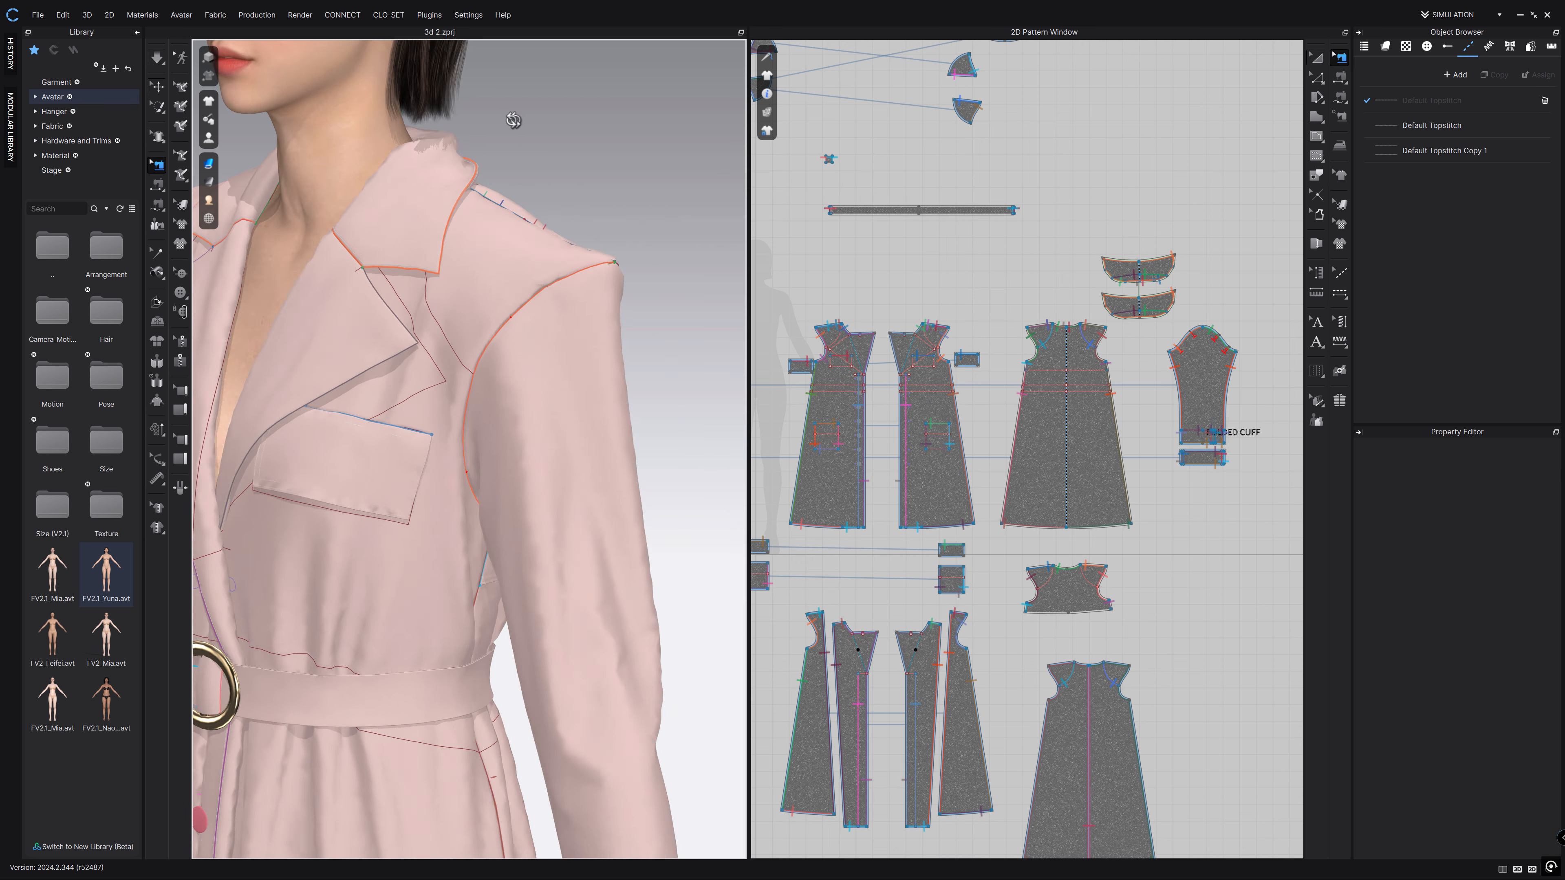
right_drag(516, 121, 494, 119)
middle_drag(527, 120, 736, 297)
scroll(663, 324, up, 3)
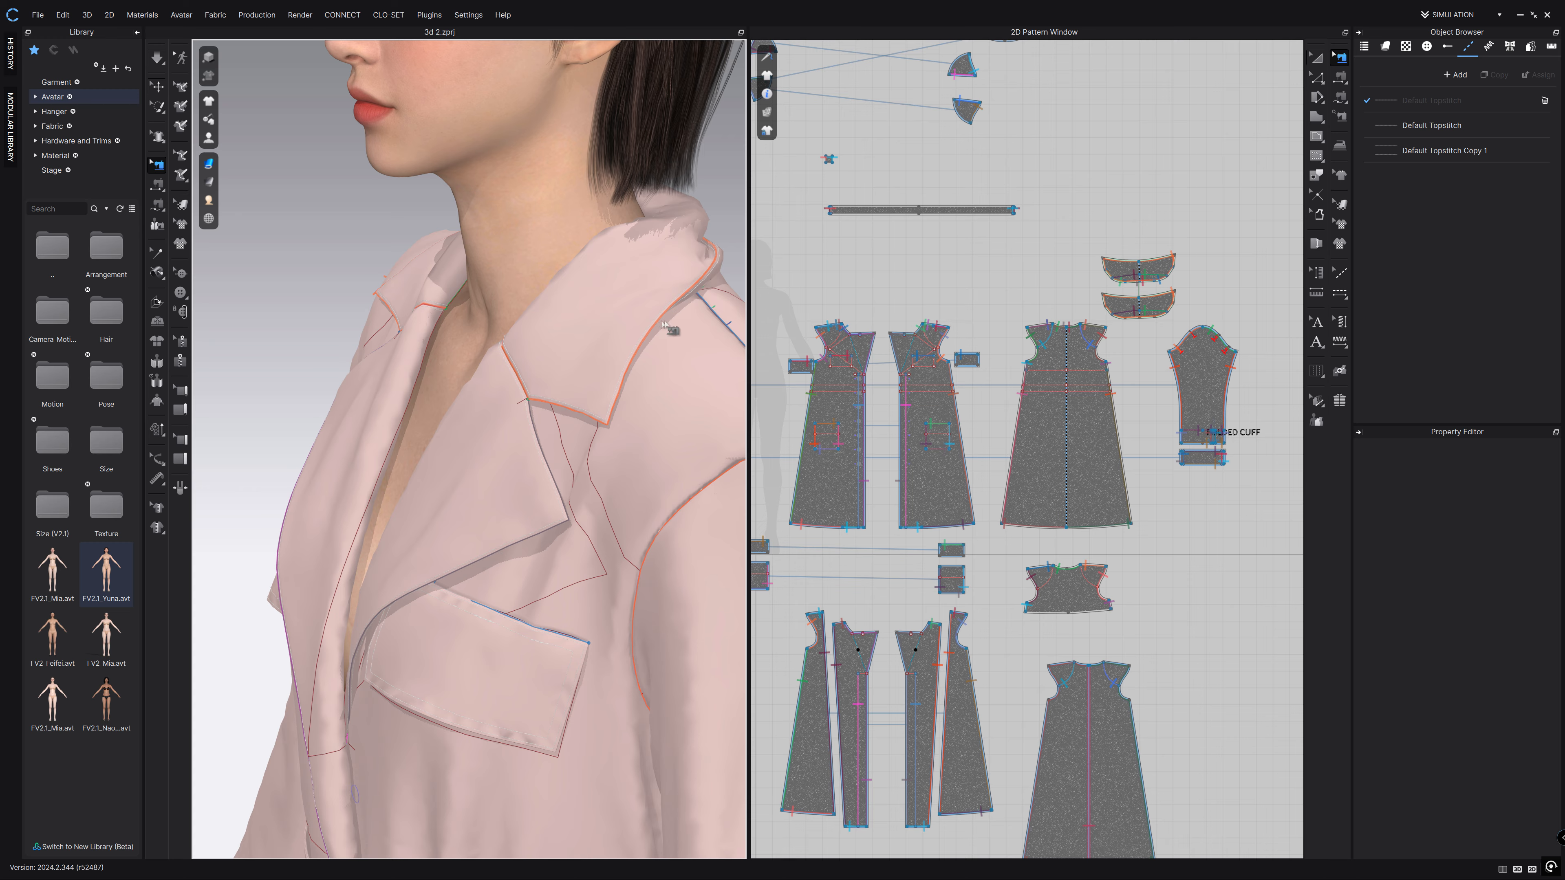
Untick Turned on the collar seam, raise its Fold Strength to 100, and simulate.
scroll(664, 323, up, 5)
click(542, 254)
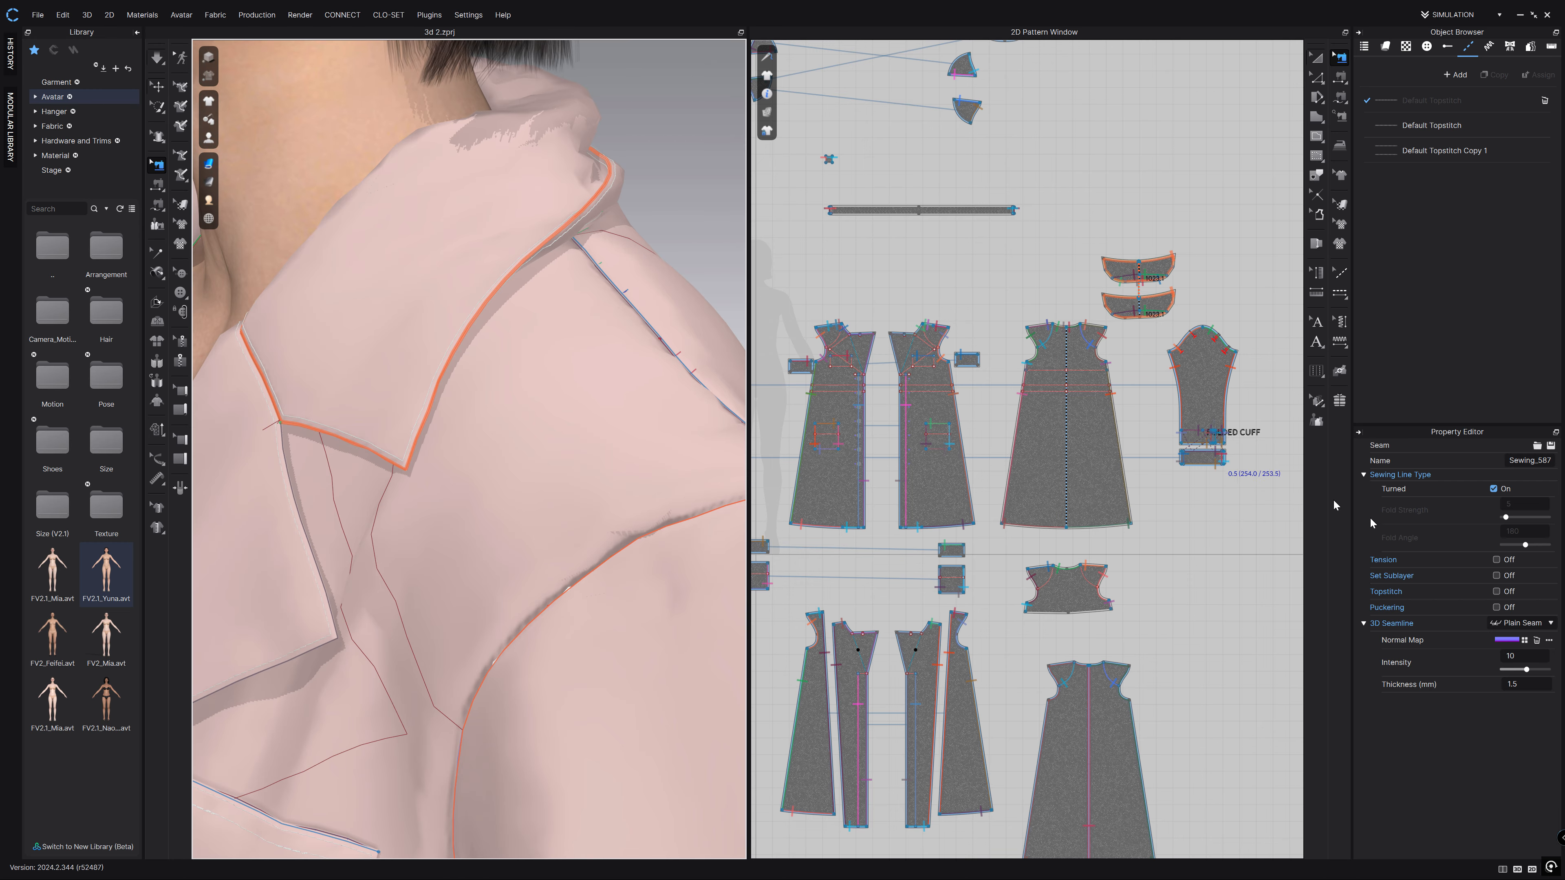
click(1495, 489)
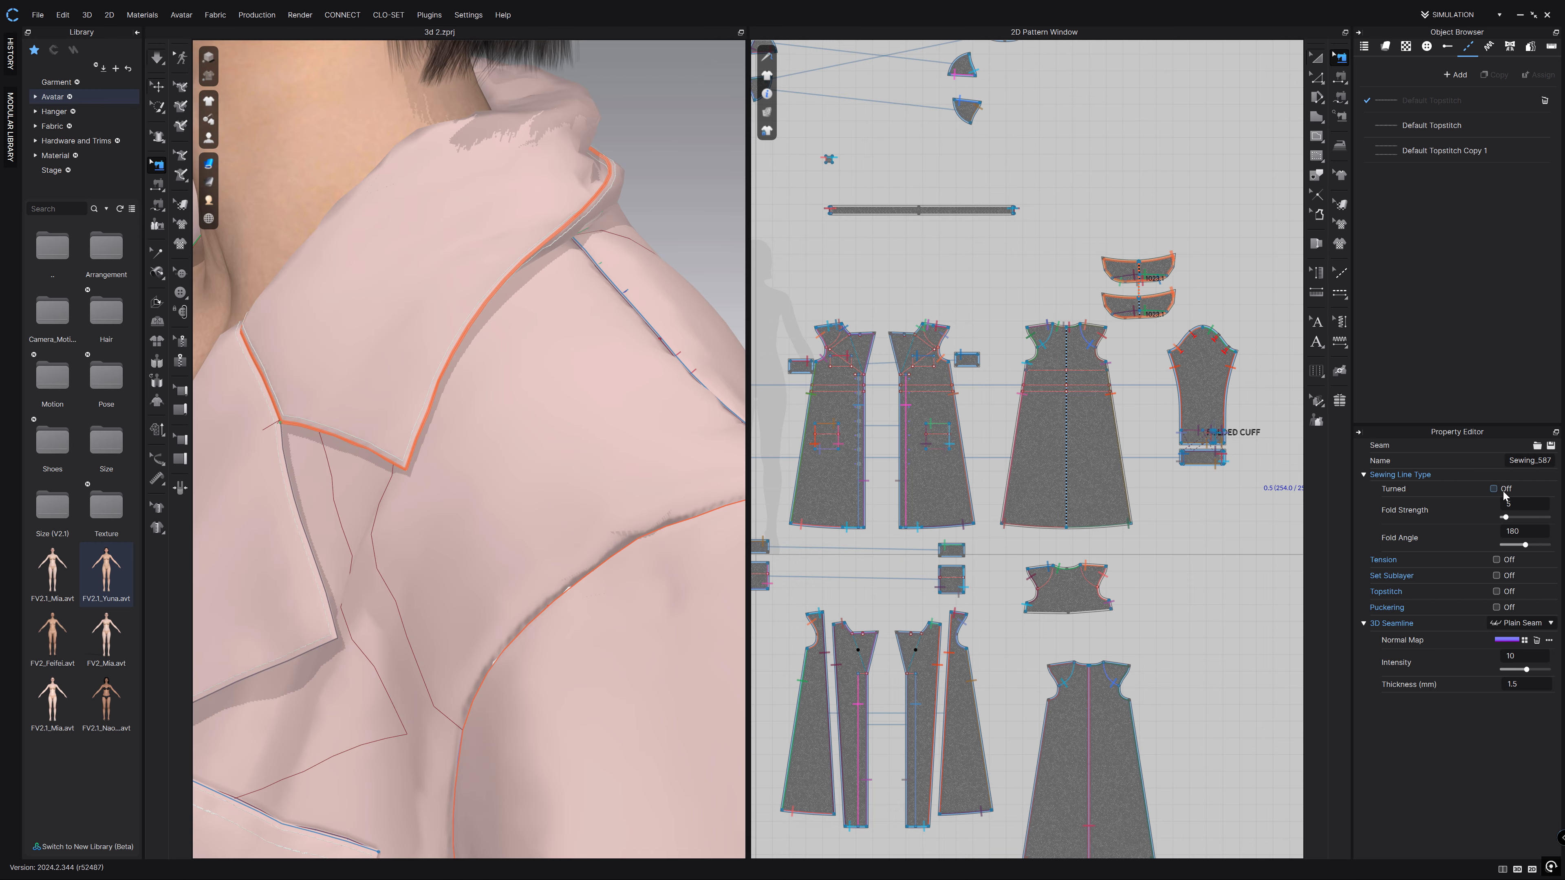
drag(1524, 523, 1550, 518)
click(158, 57)
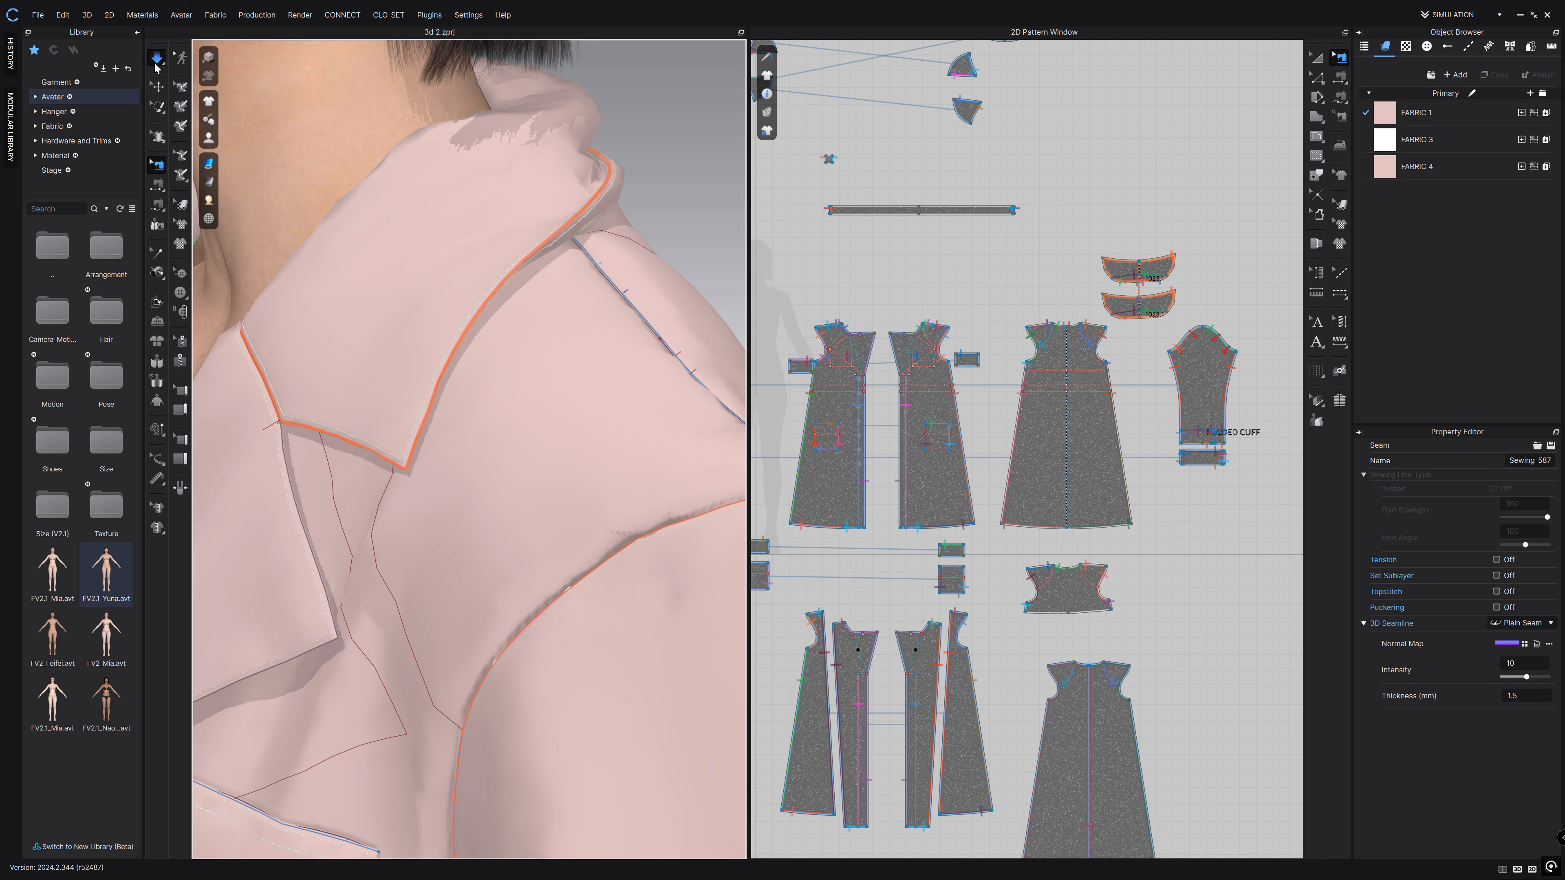
key(space)
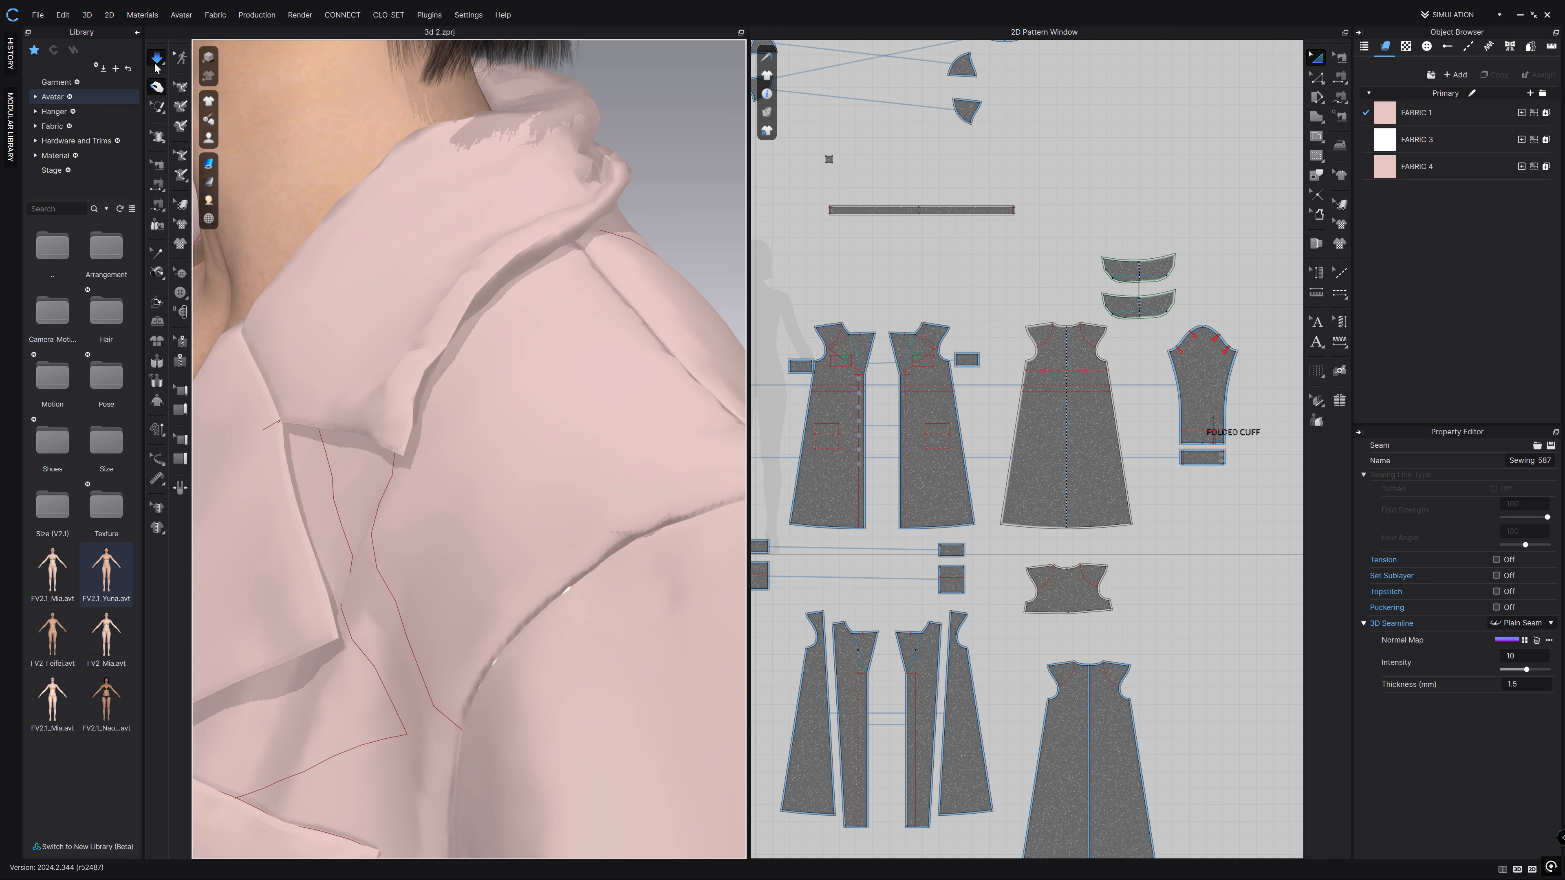
Lower the collar seam's Fold Angle to 0 and re-simulate to inspect the fold.
click(157, 64)
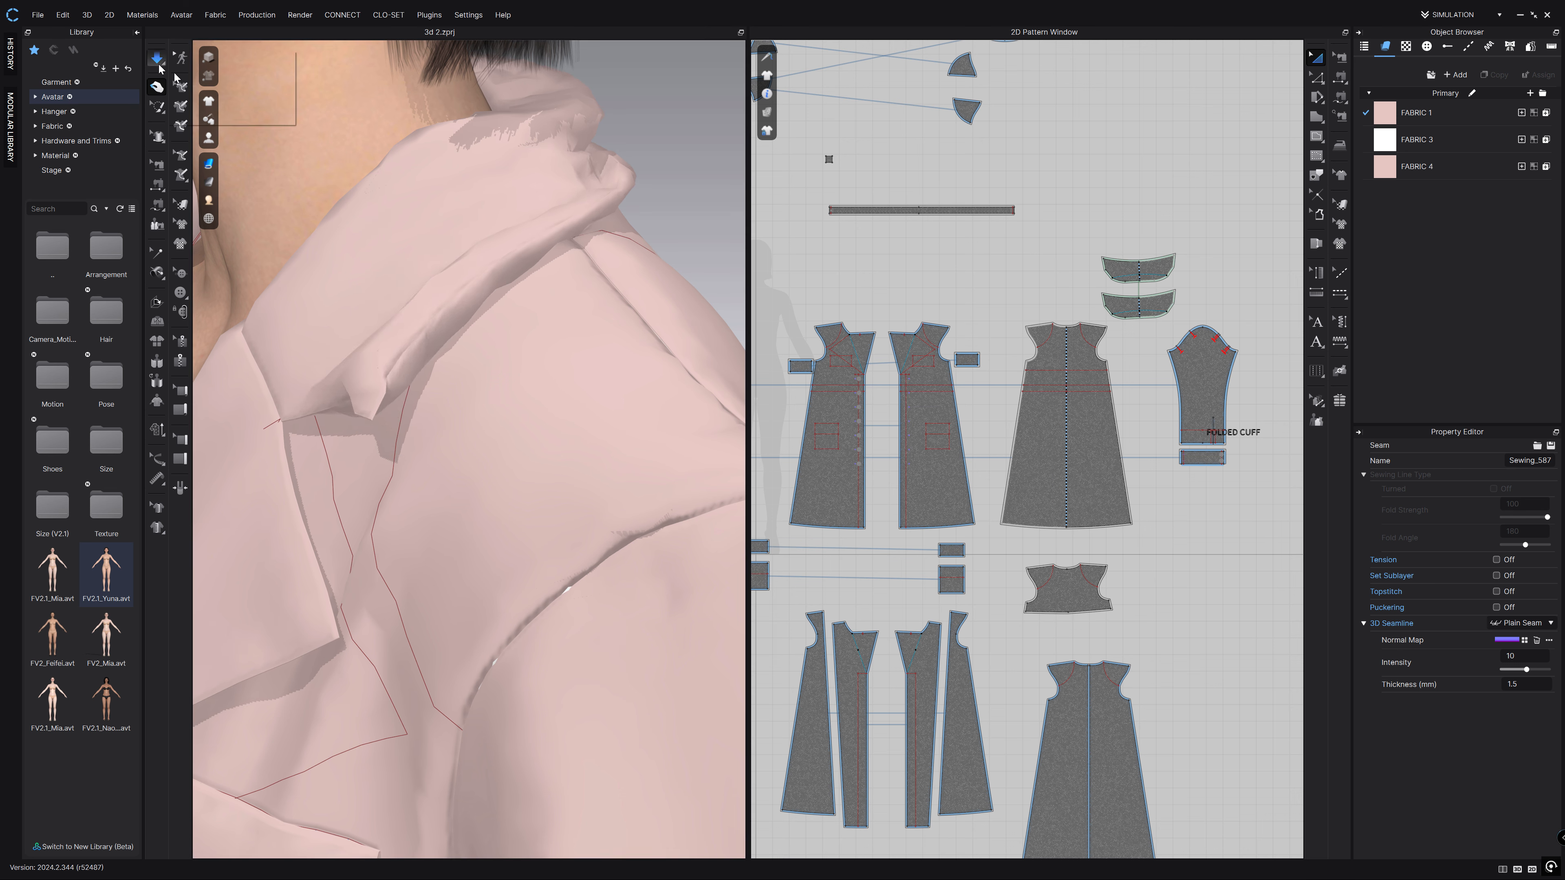
click(140, 62)
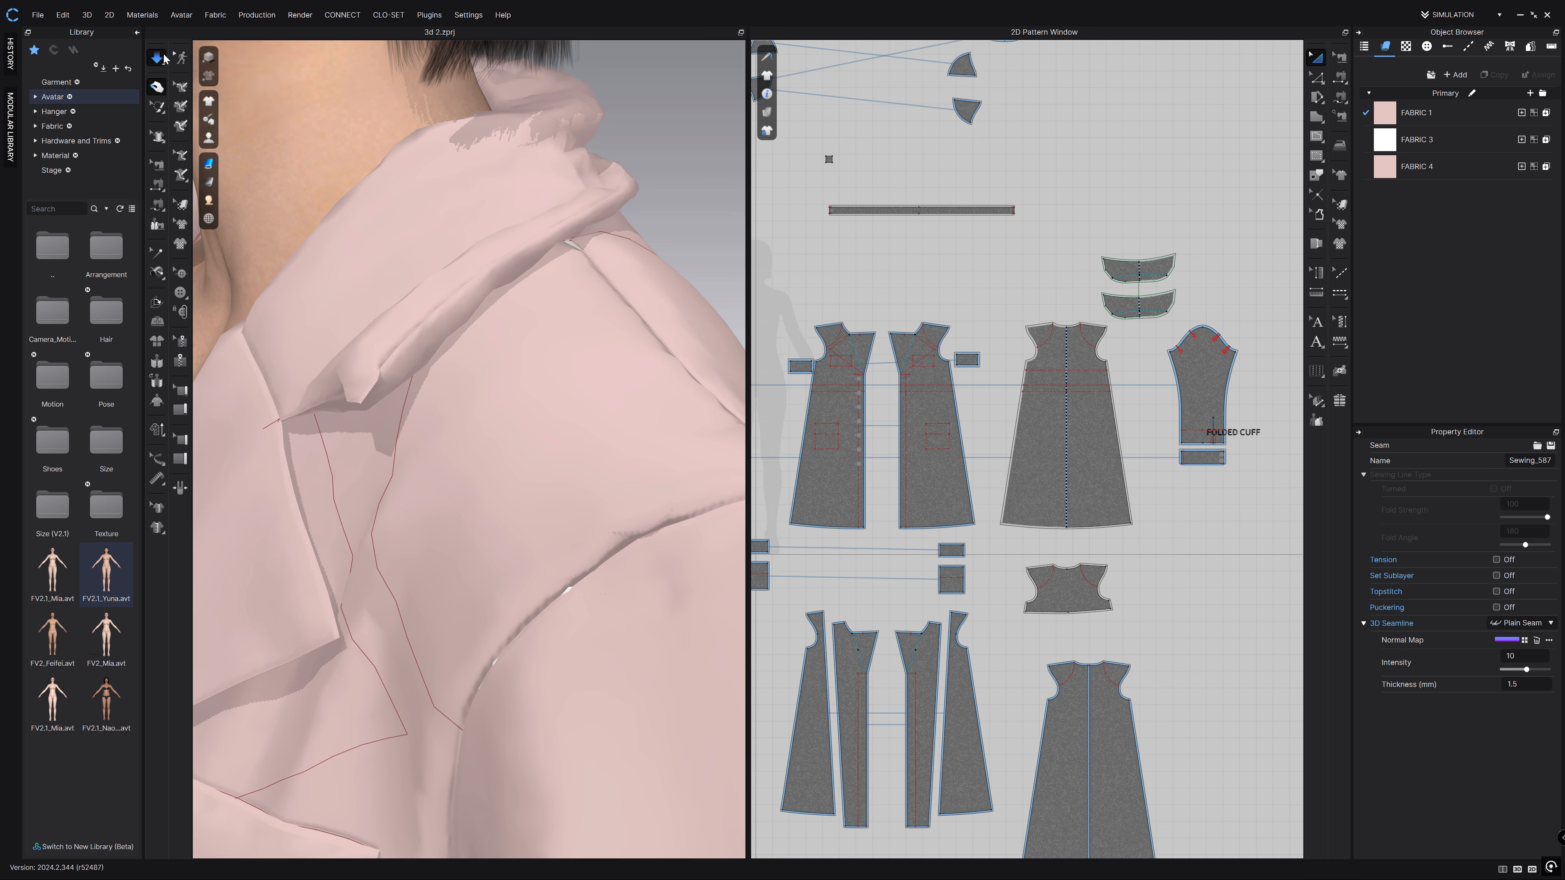
click(159, 59)
click(618, 197)
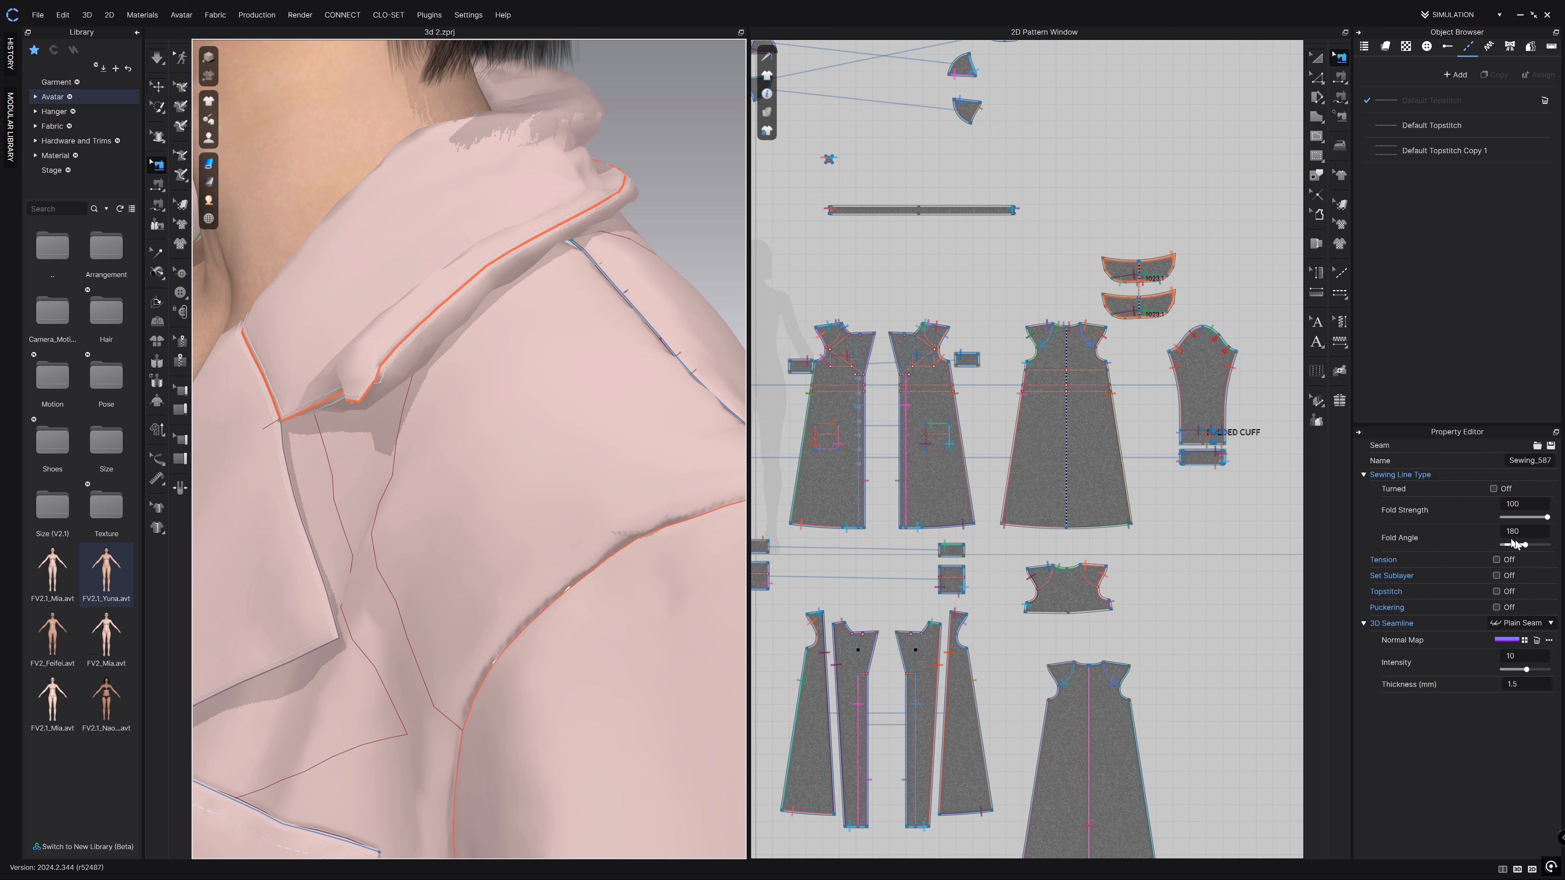
drag(1524, 548, 1406, 541)
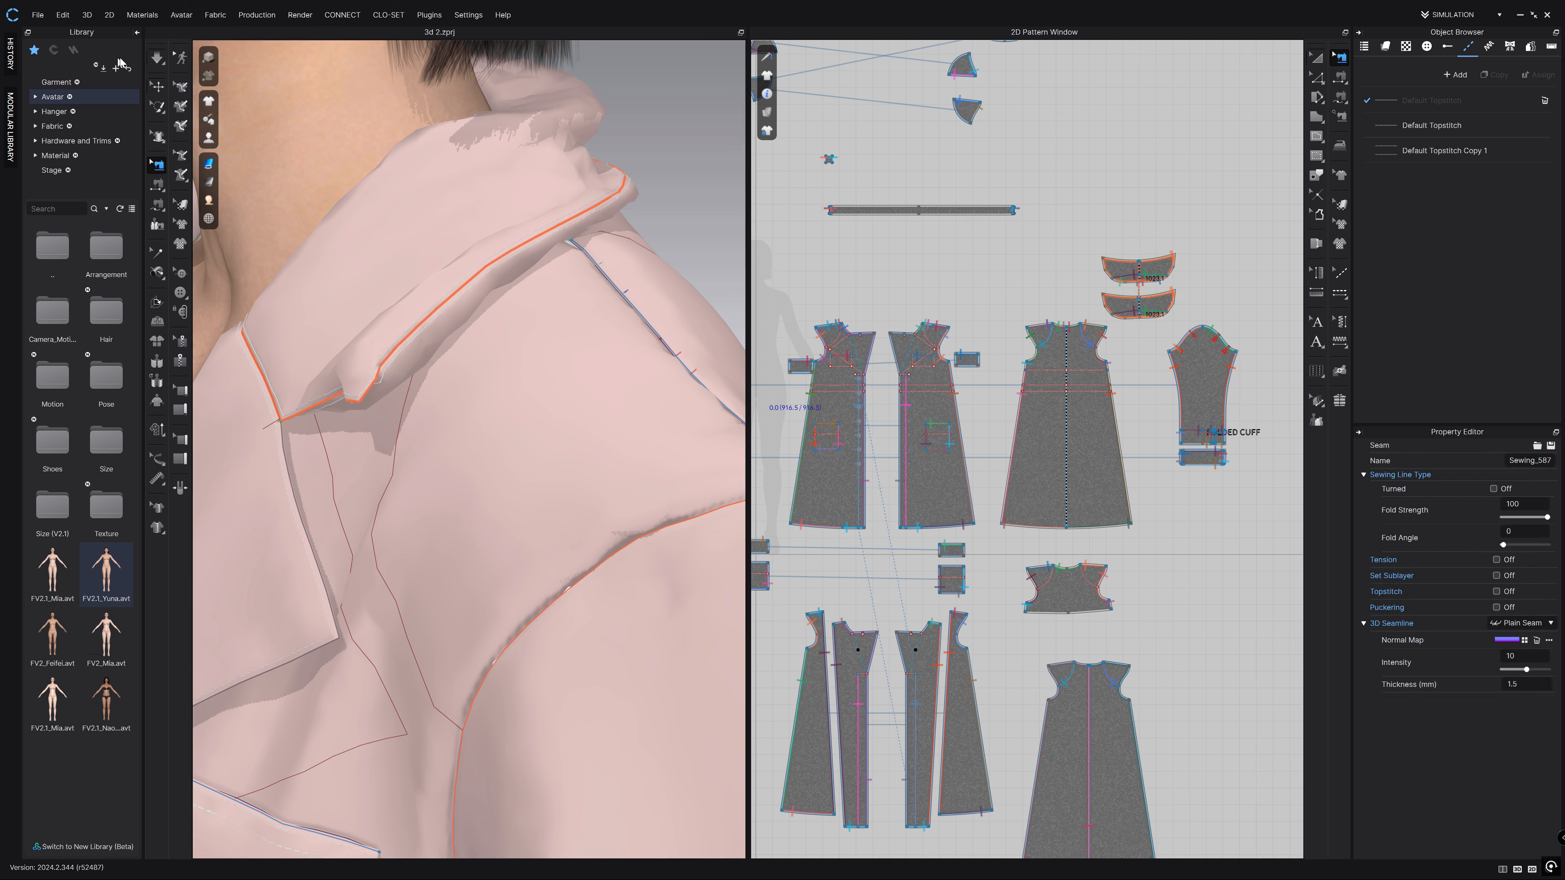
click(163, 64)
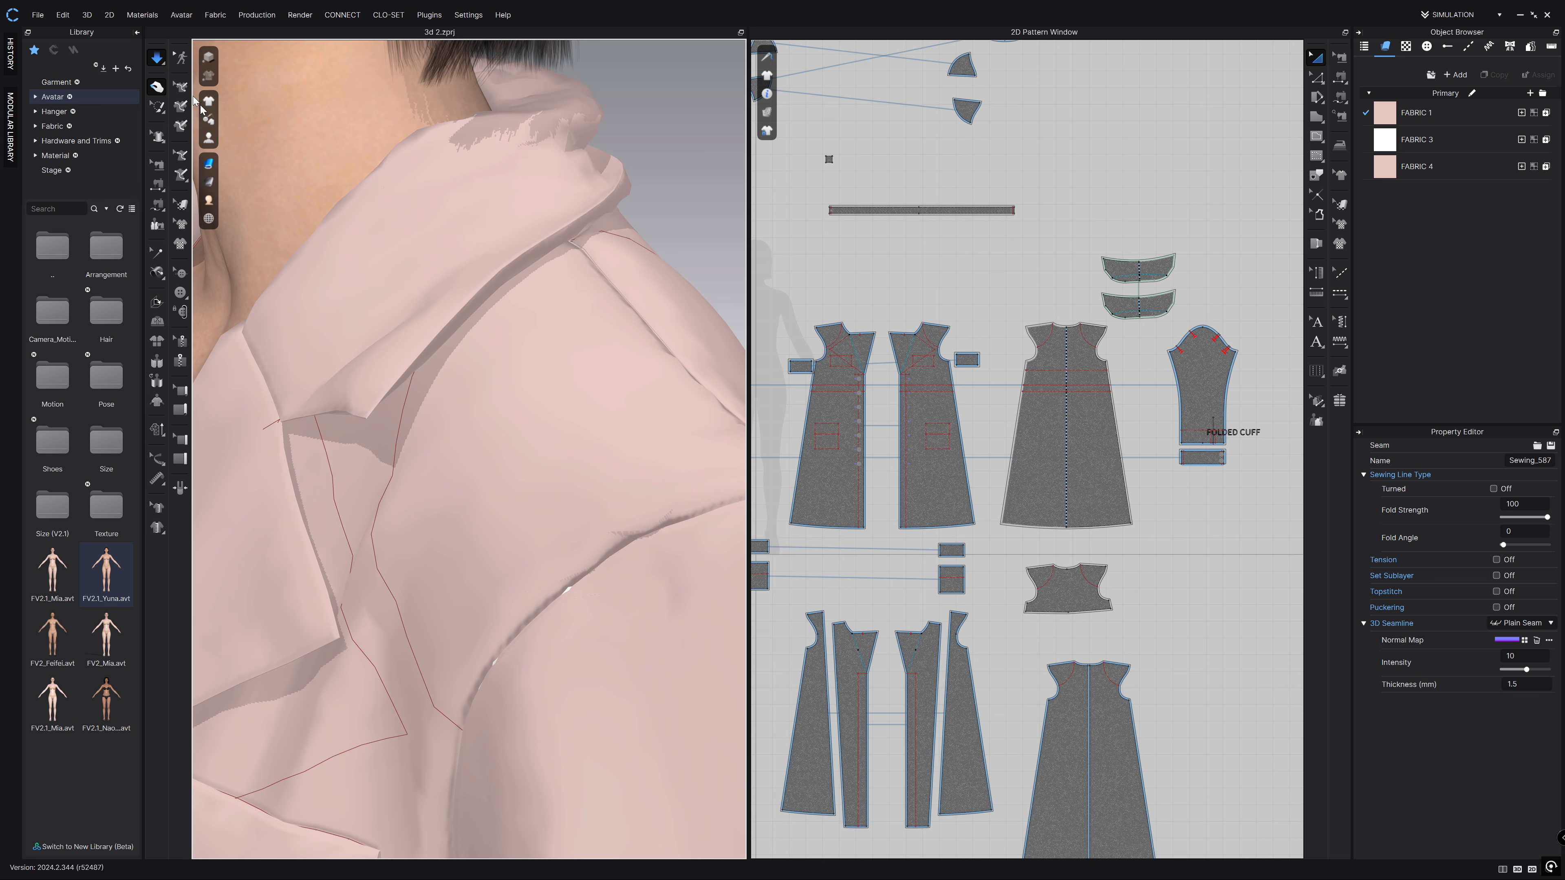
mouse_move(570, 260)
right_down()
mouse_move(571, 224)
mouse_move(569, 282)
mouse_move(580, 272)
right_up()
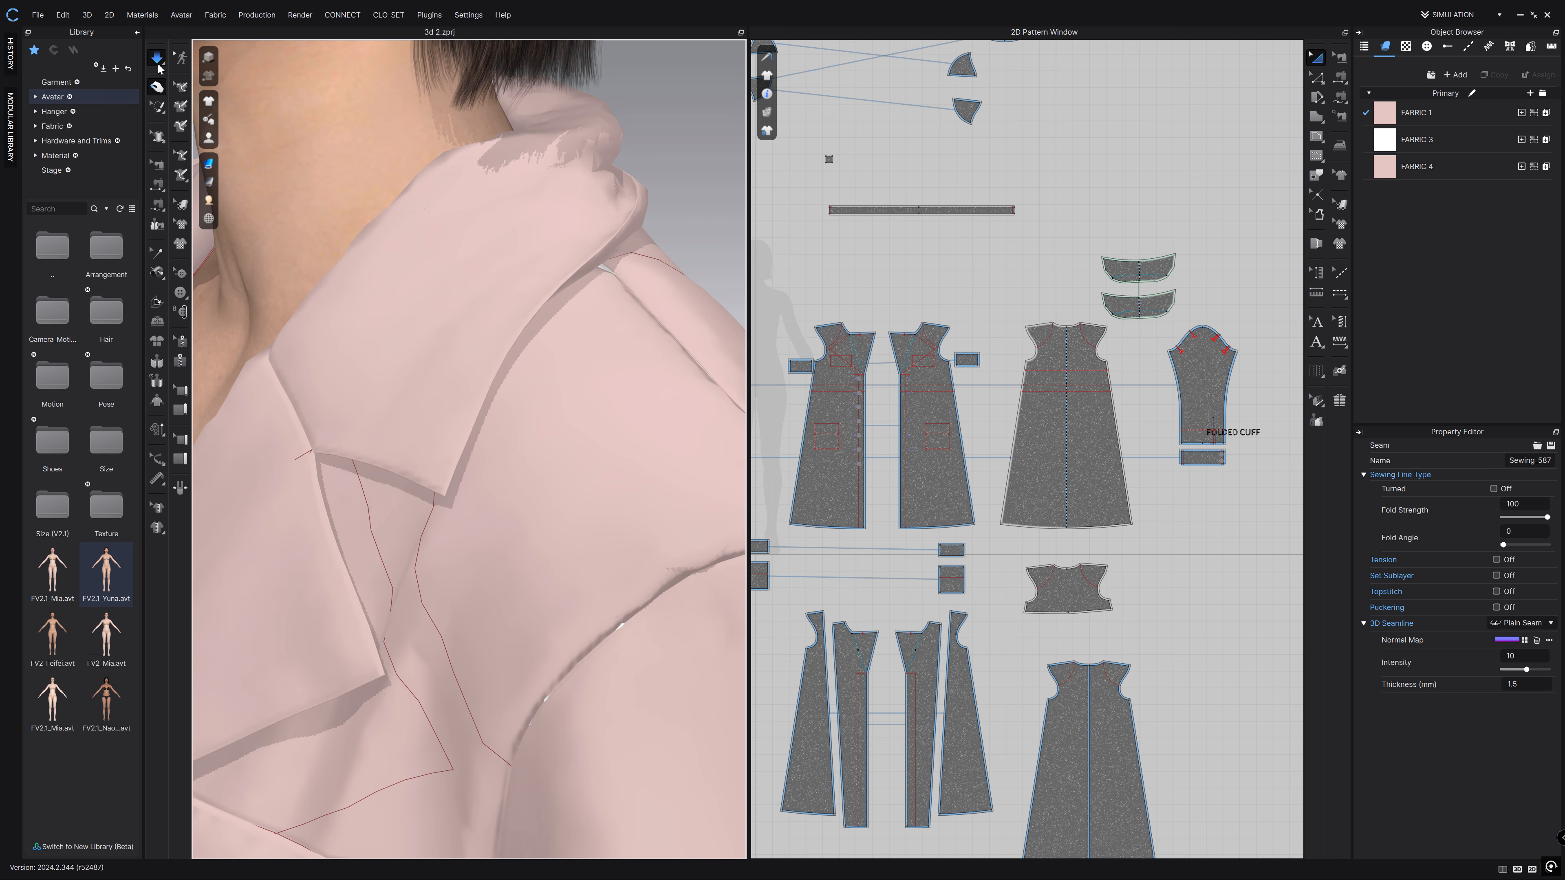
Try a 360 Fold Angle on the collar seam and simulate it.
click(157, 165)
click(642, 206)
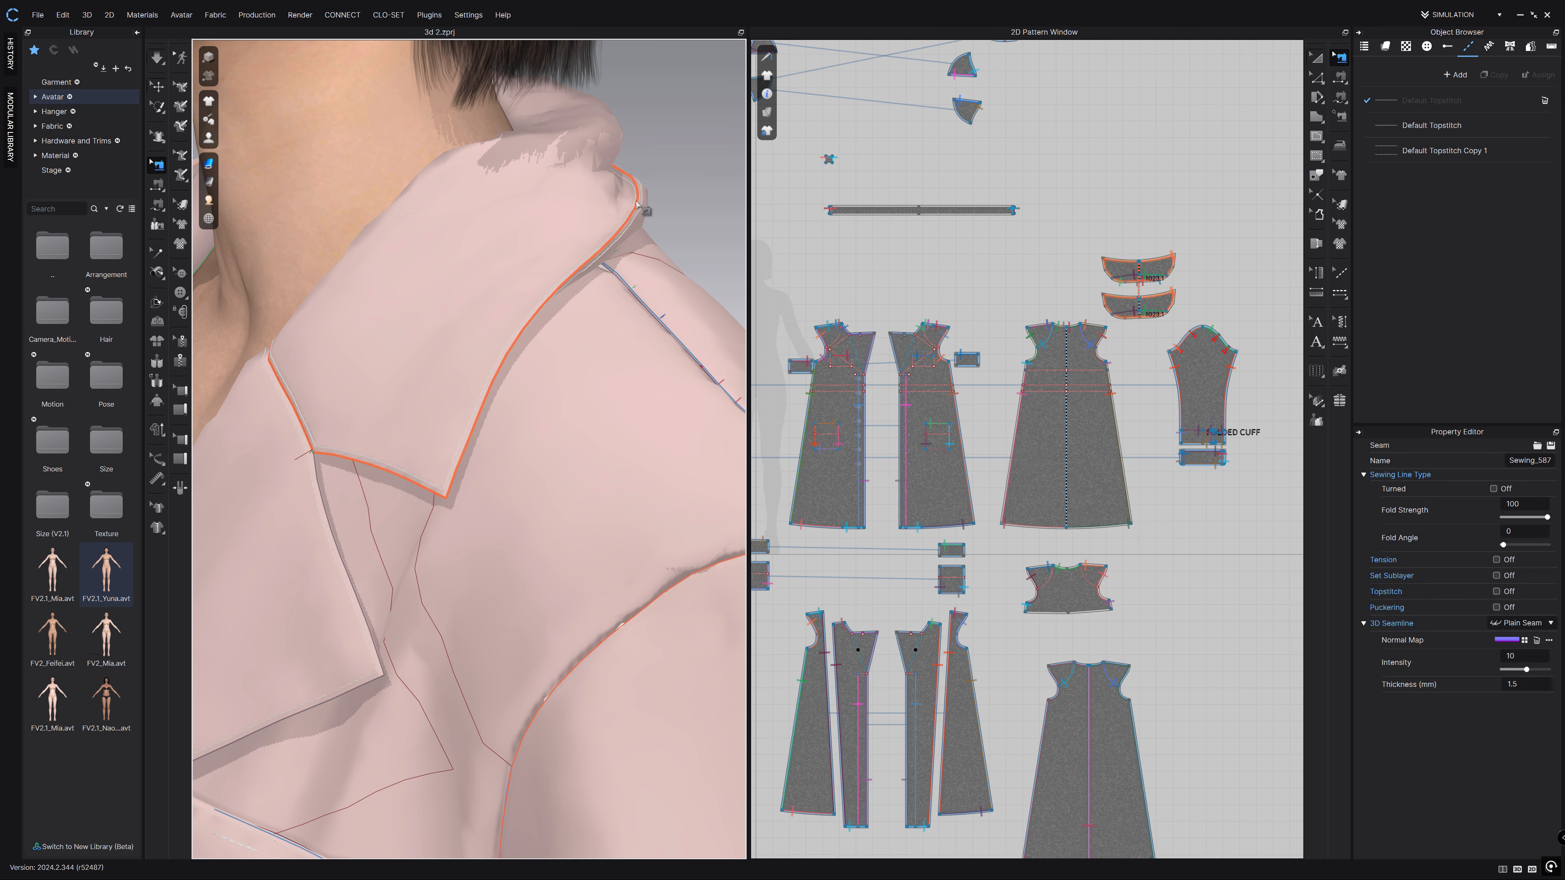
double_click(1511, 531)
text(360)
key(Return)
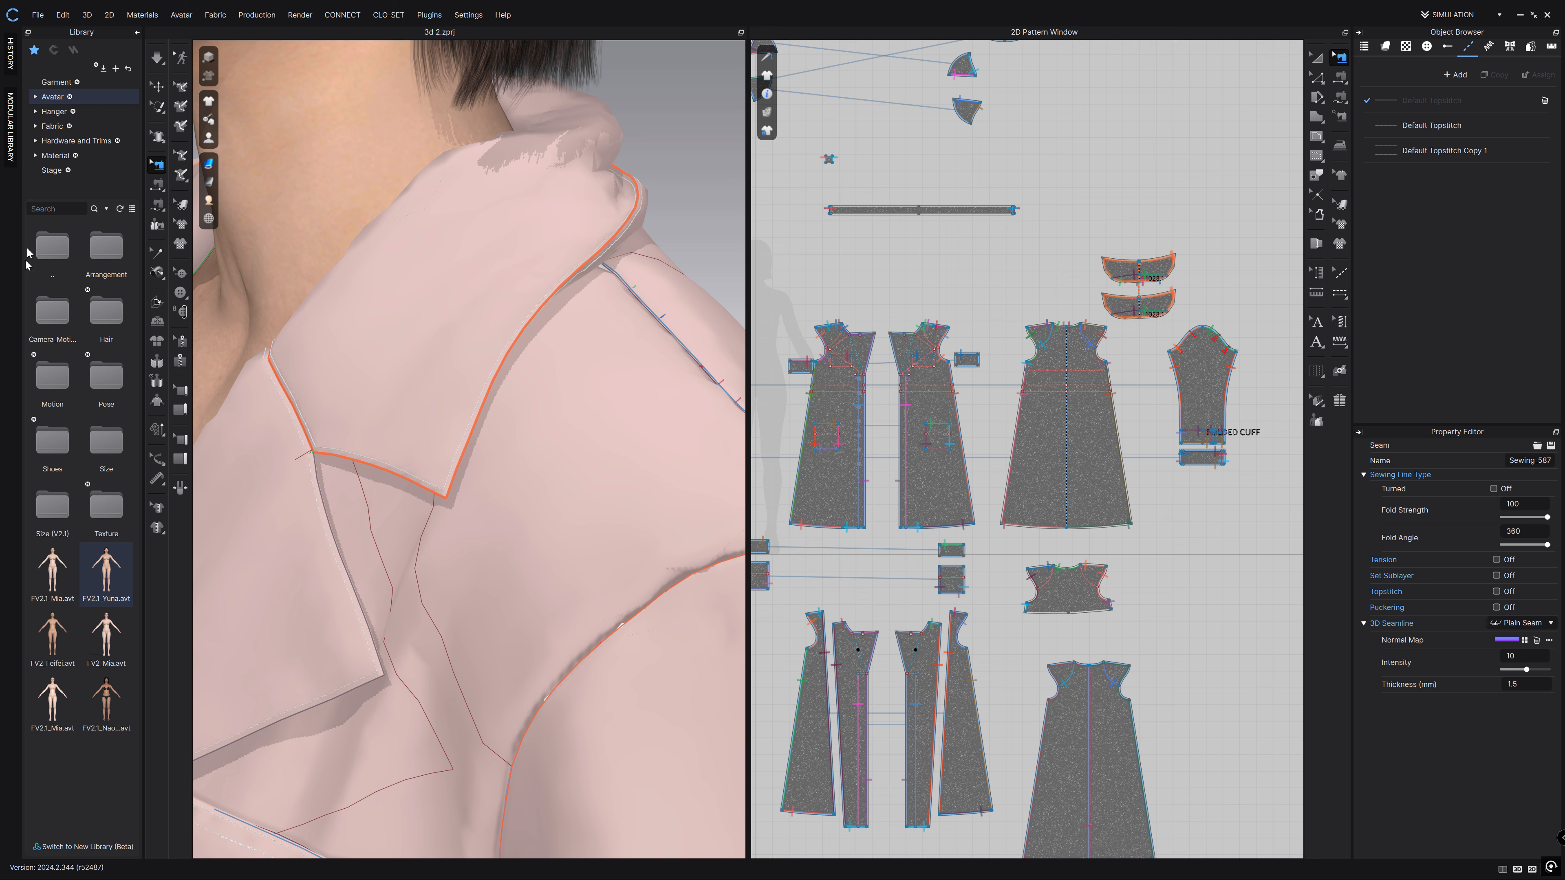
click(157, 58)
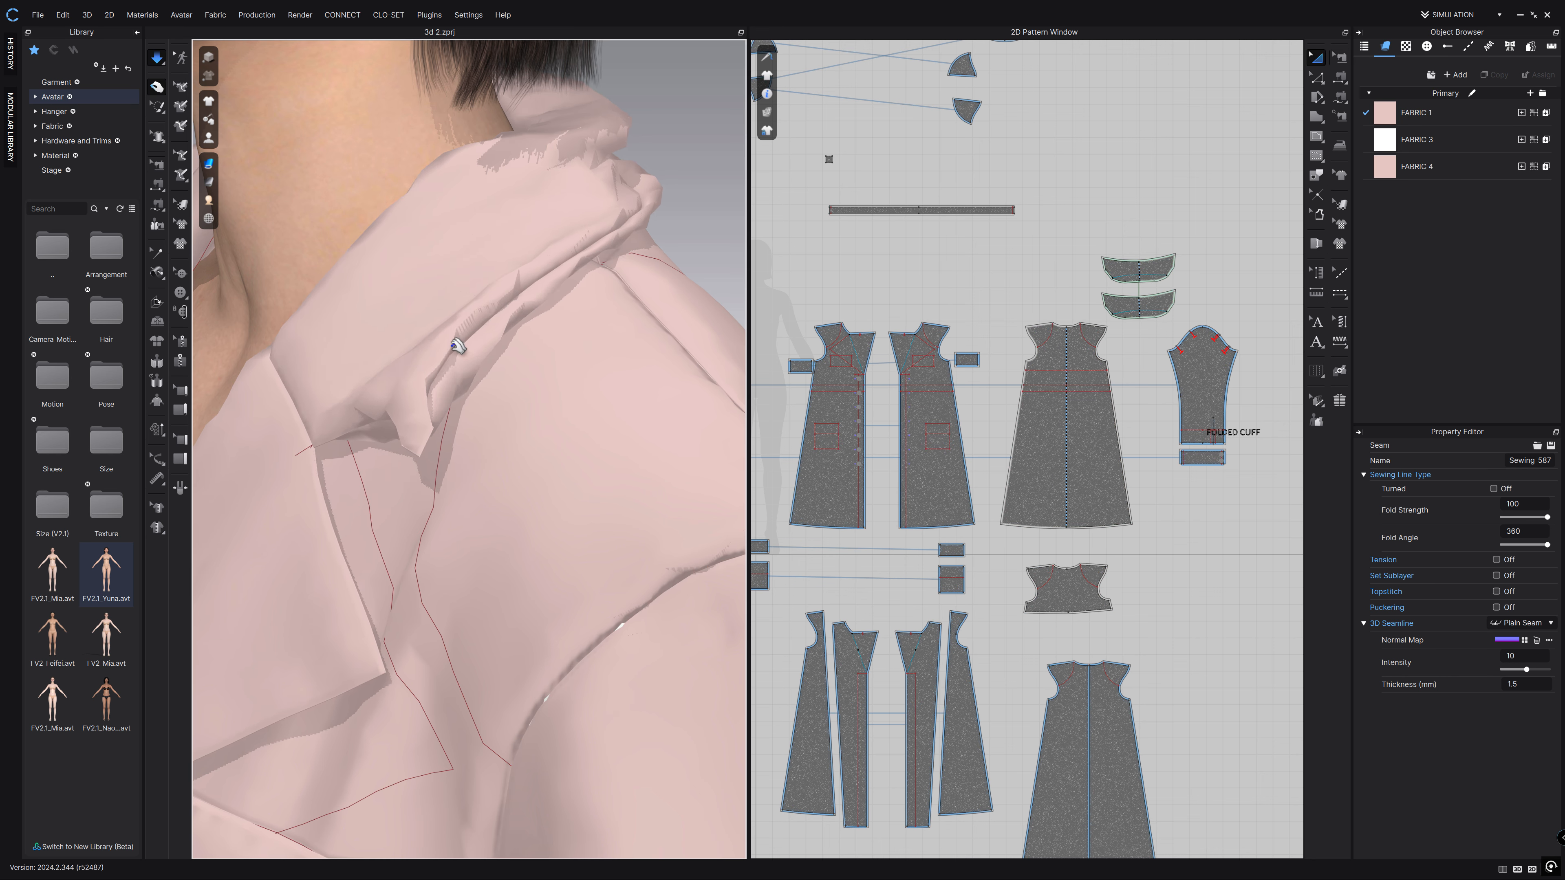
click(156, 58)
Return the collar seam's Fold Angle to 0 and re-drape the collar.
key(b)
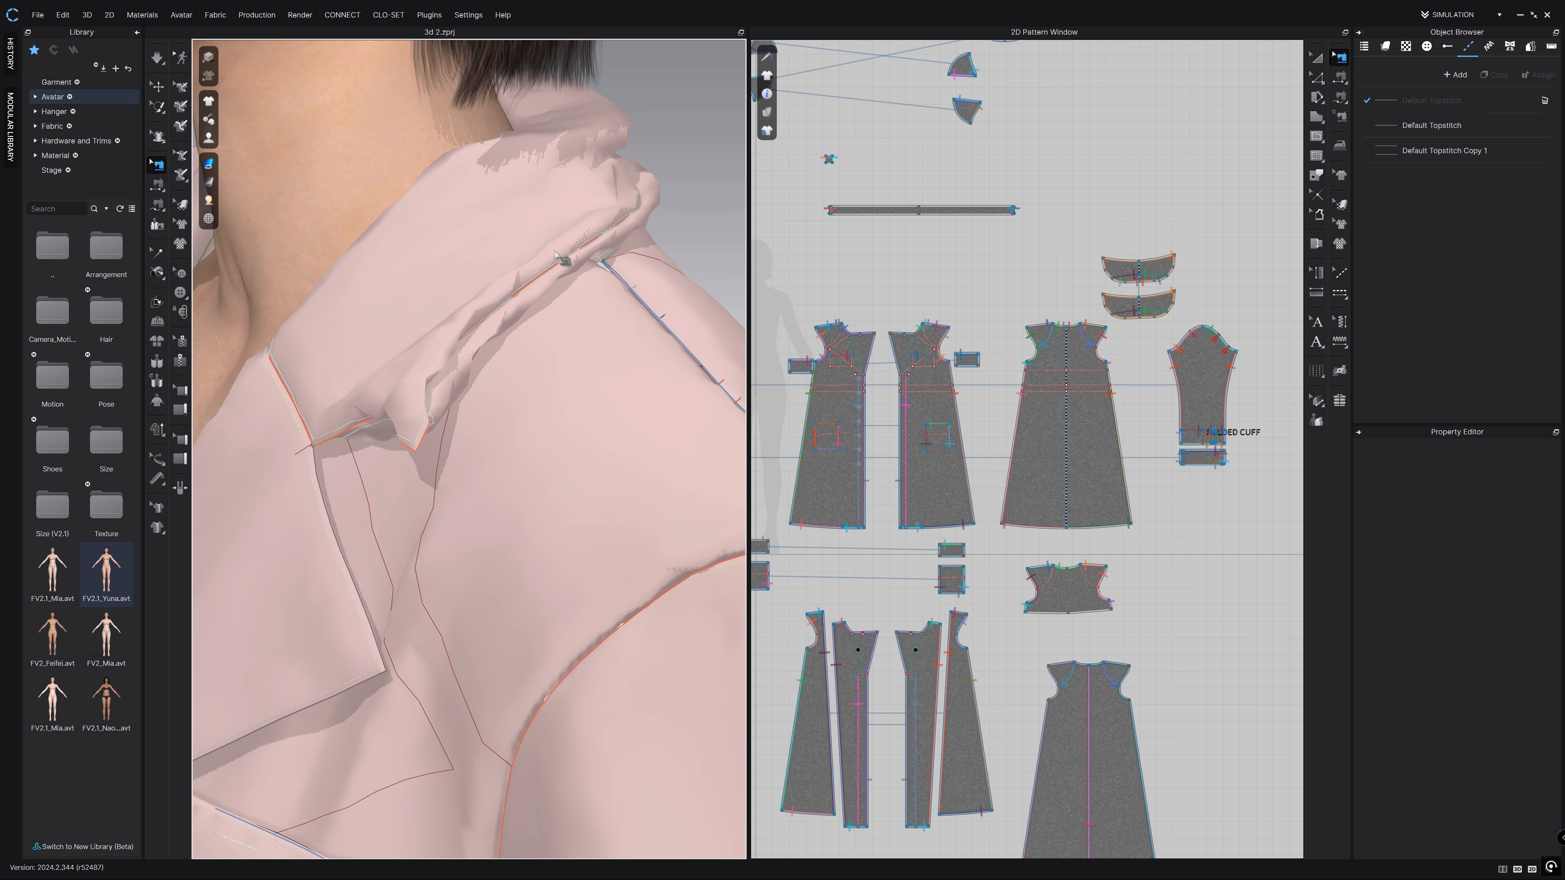
click(557, 254)
double_click(1496, 531)
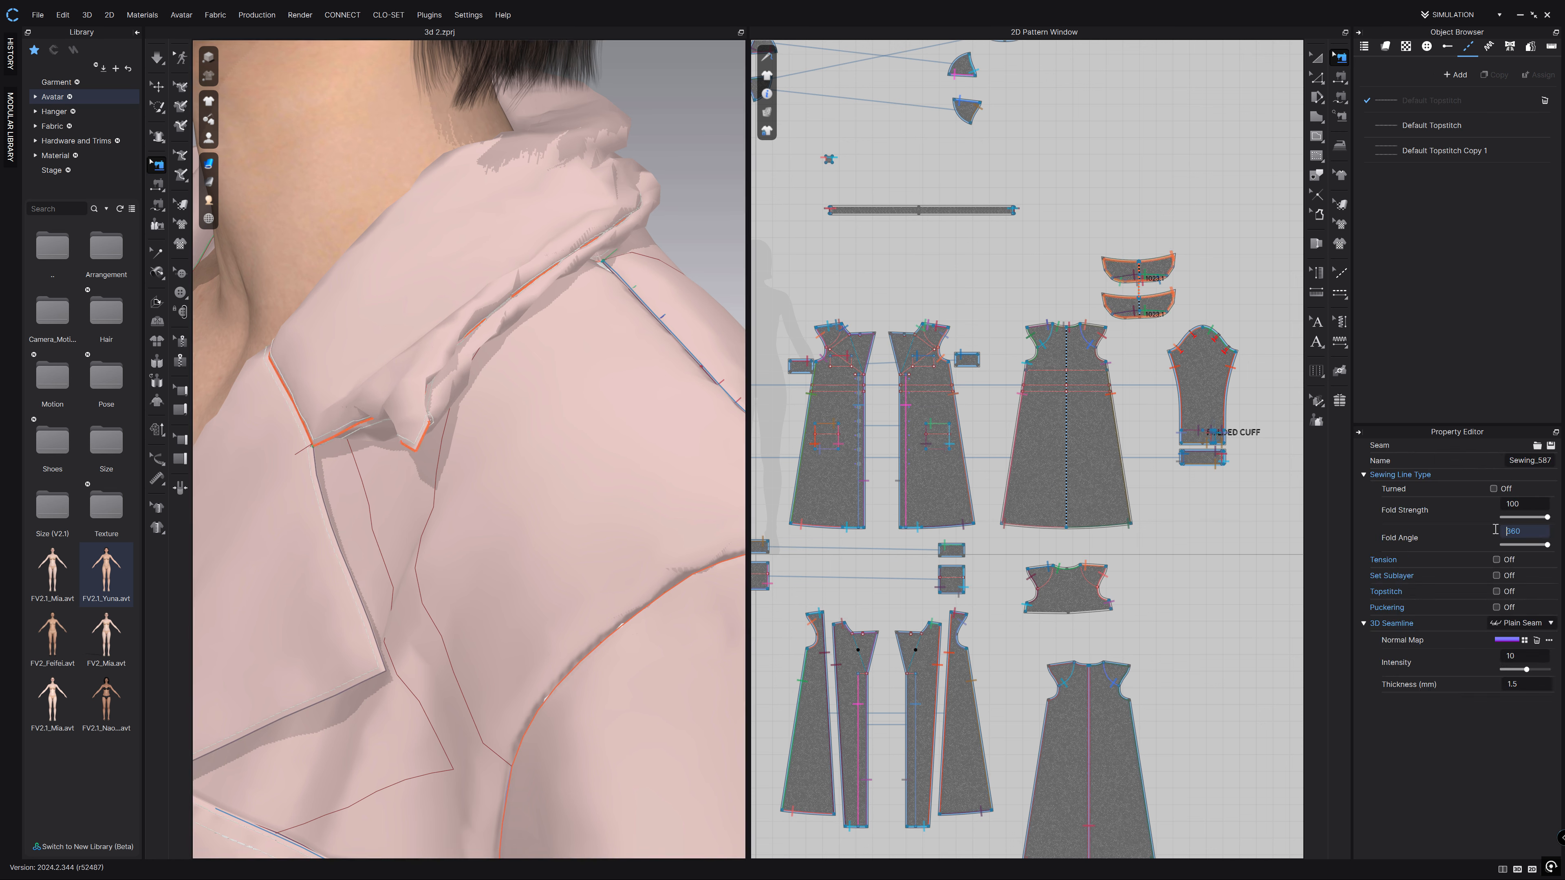
text(0)
key(Return)
click(162, 60)
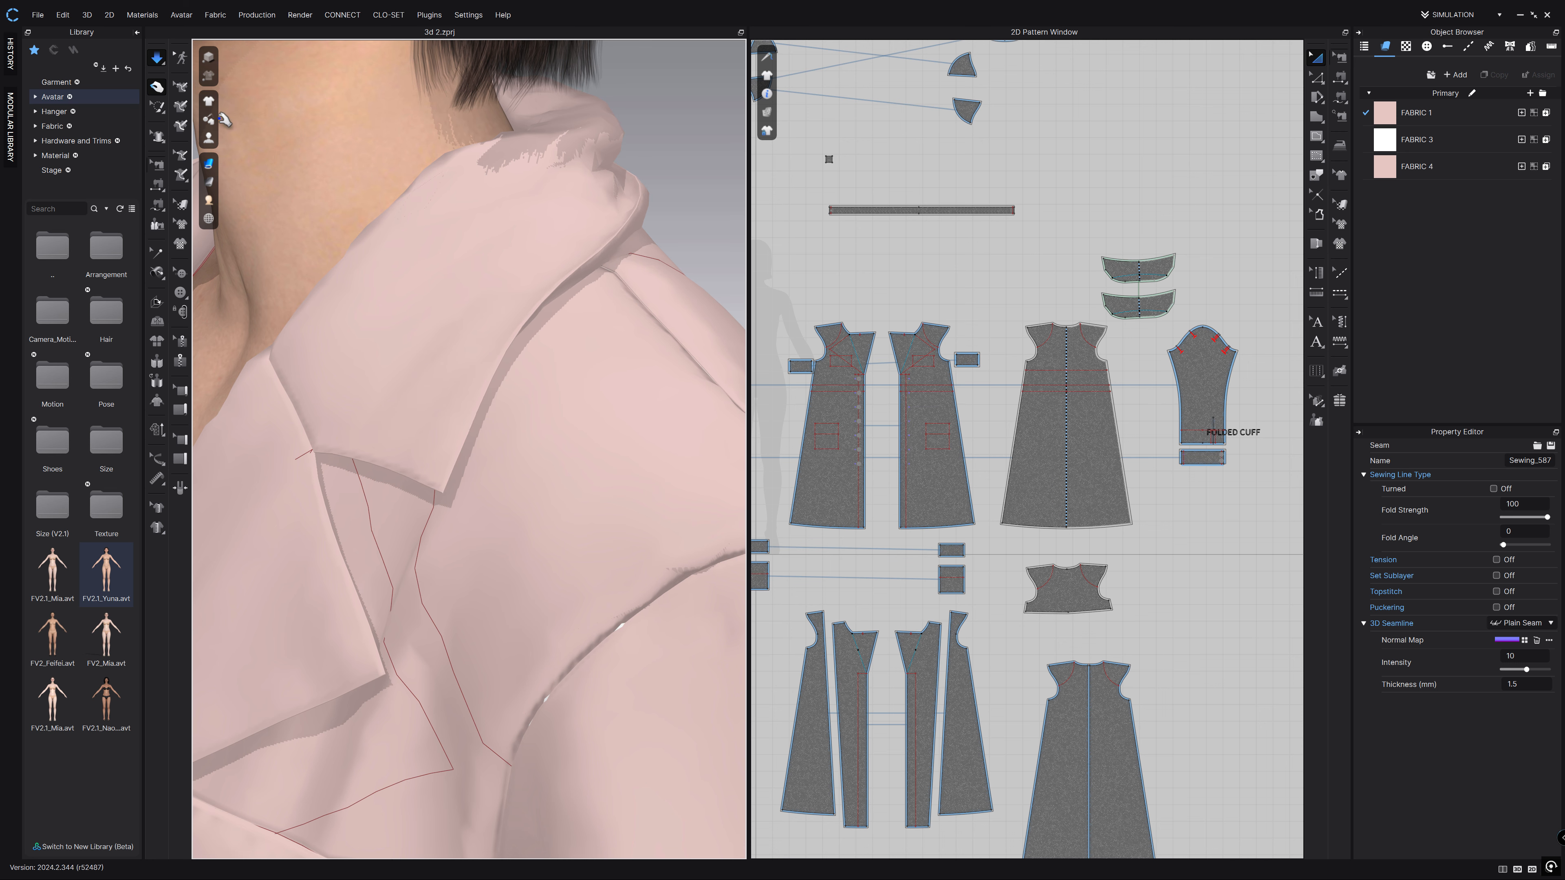
click(158, 59)
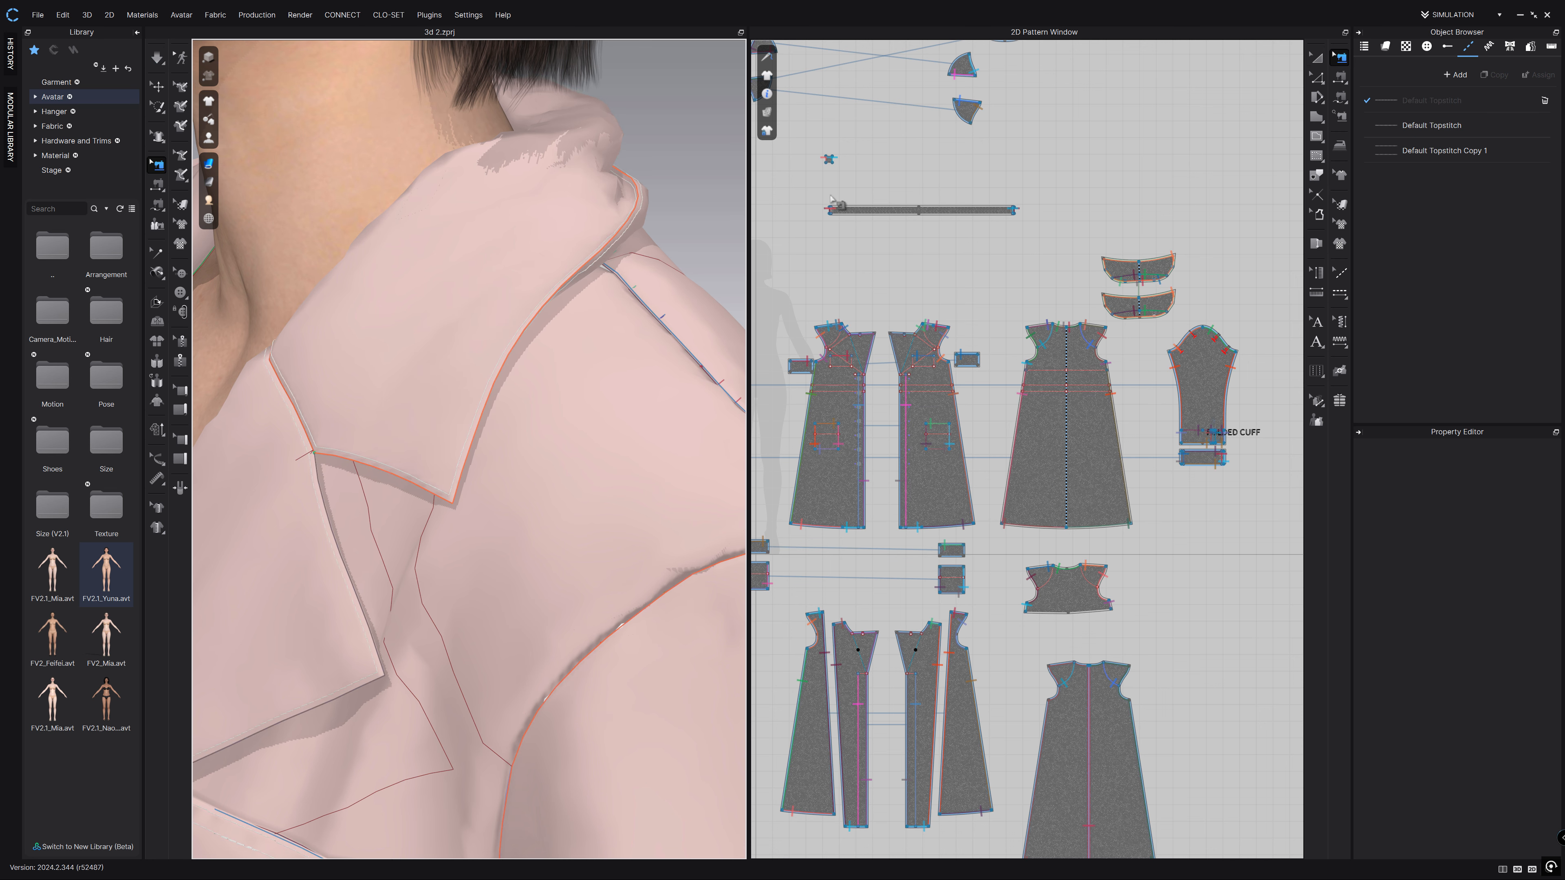
Set the collar seam's Fold Strength to 5 and simulate the coat again.
click(636, 209)
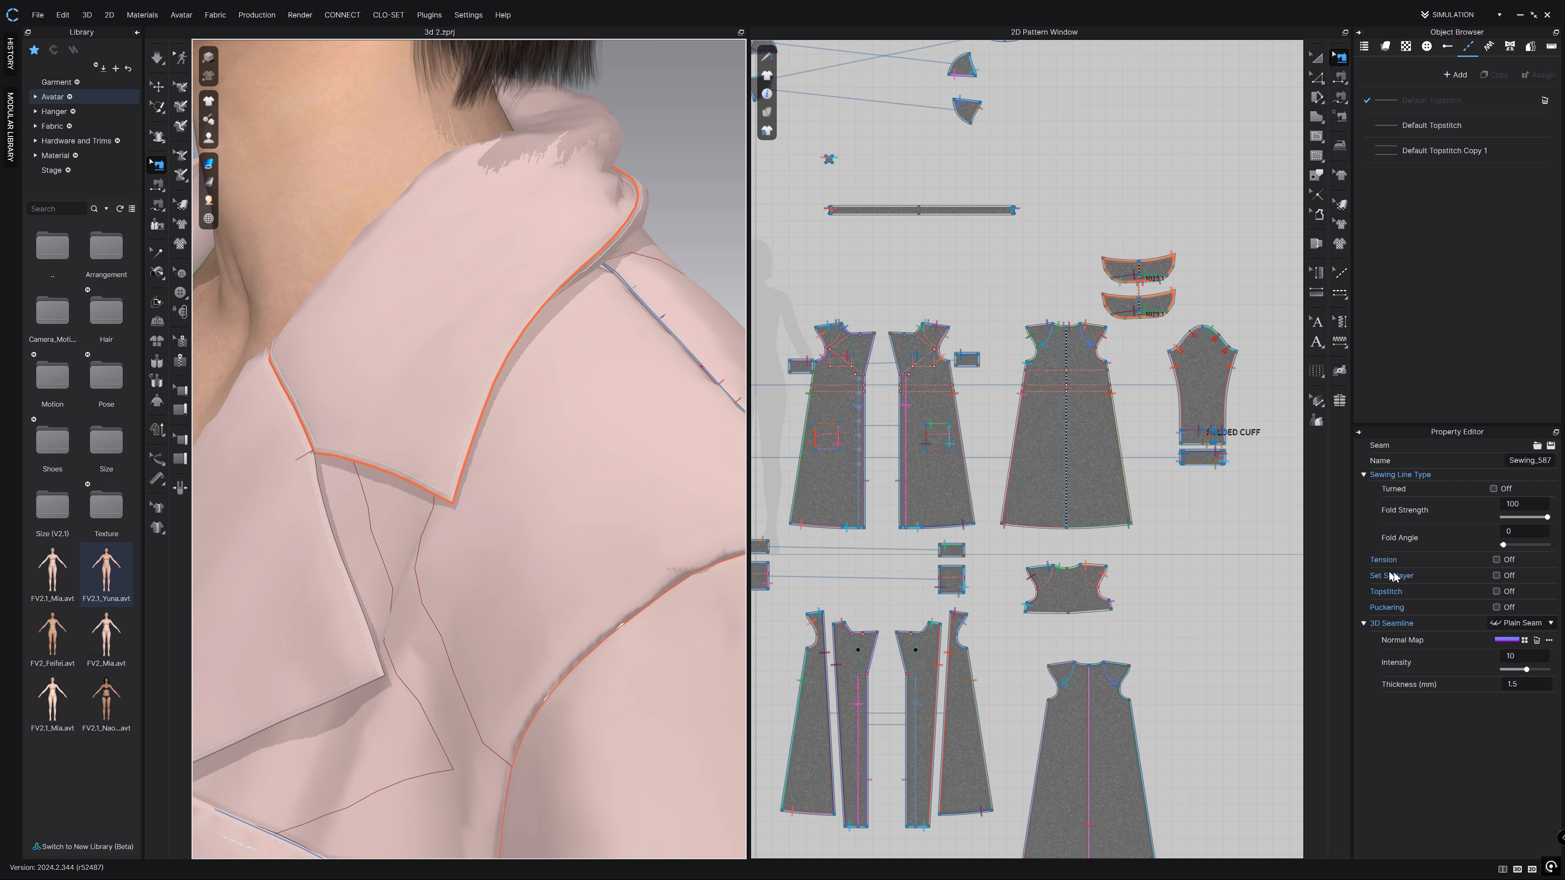
double_click(1524, 501)
key(Return)
scroll(593, 283, down, 5)
right_drag(593, 283, 472, 338)
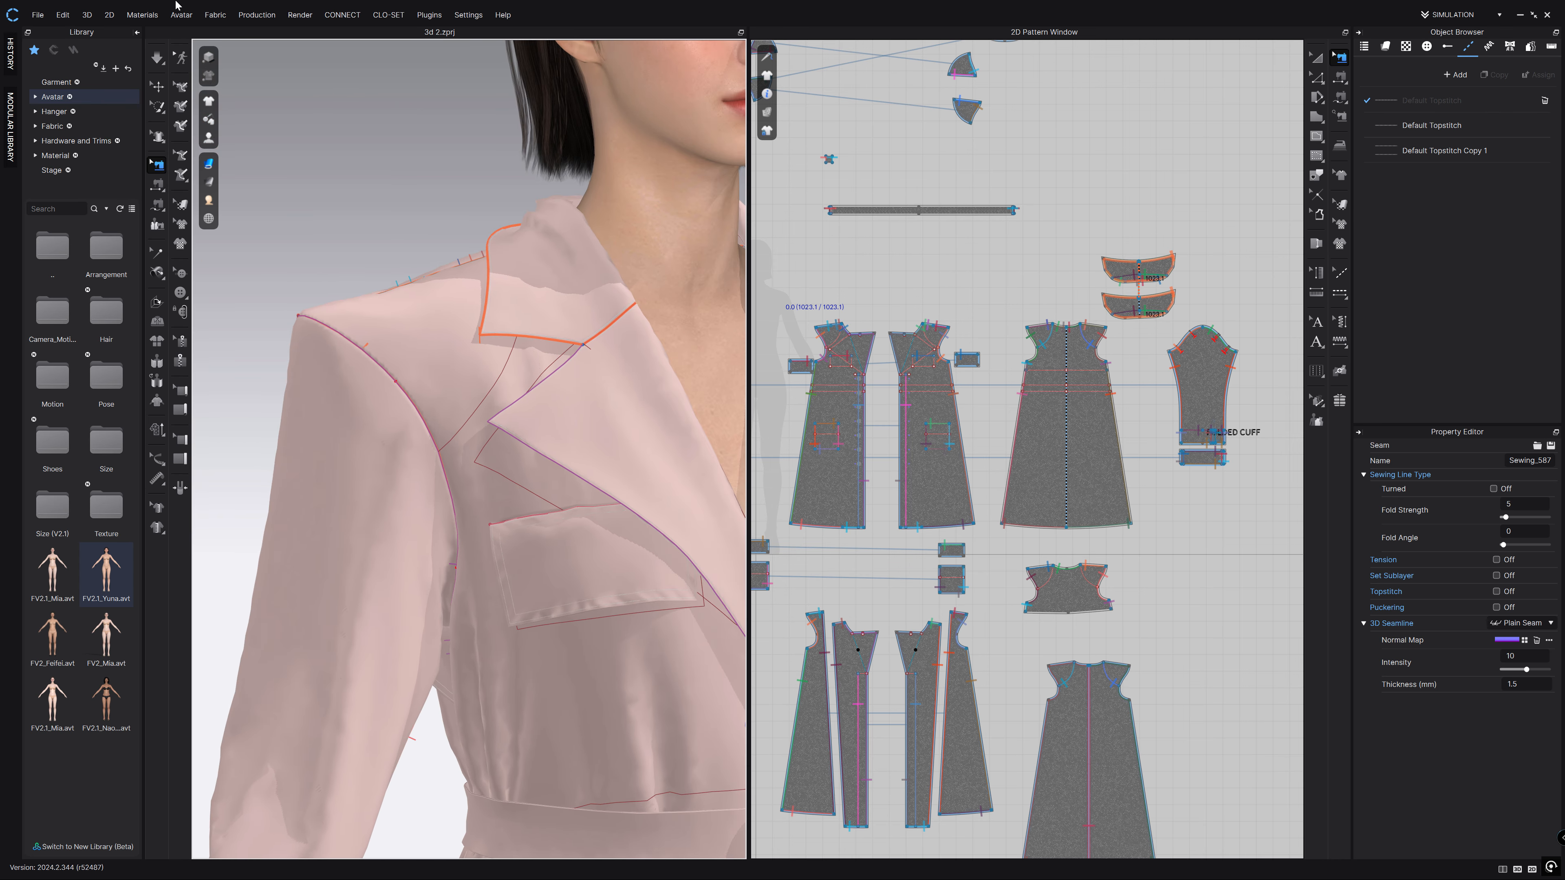
click(159, 57)
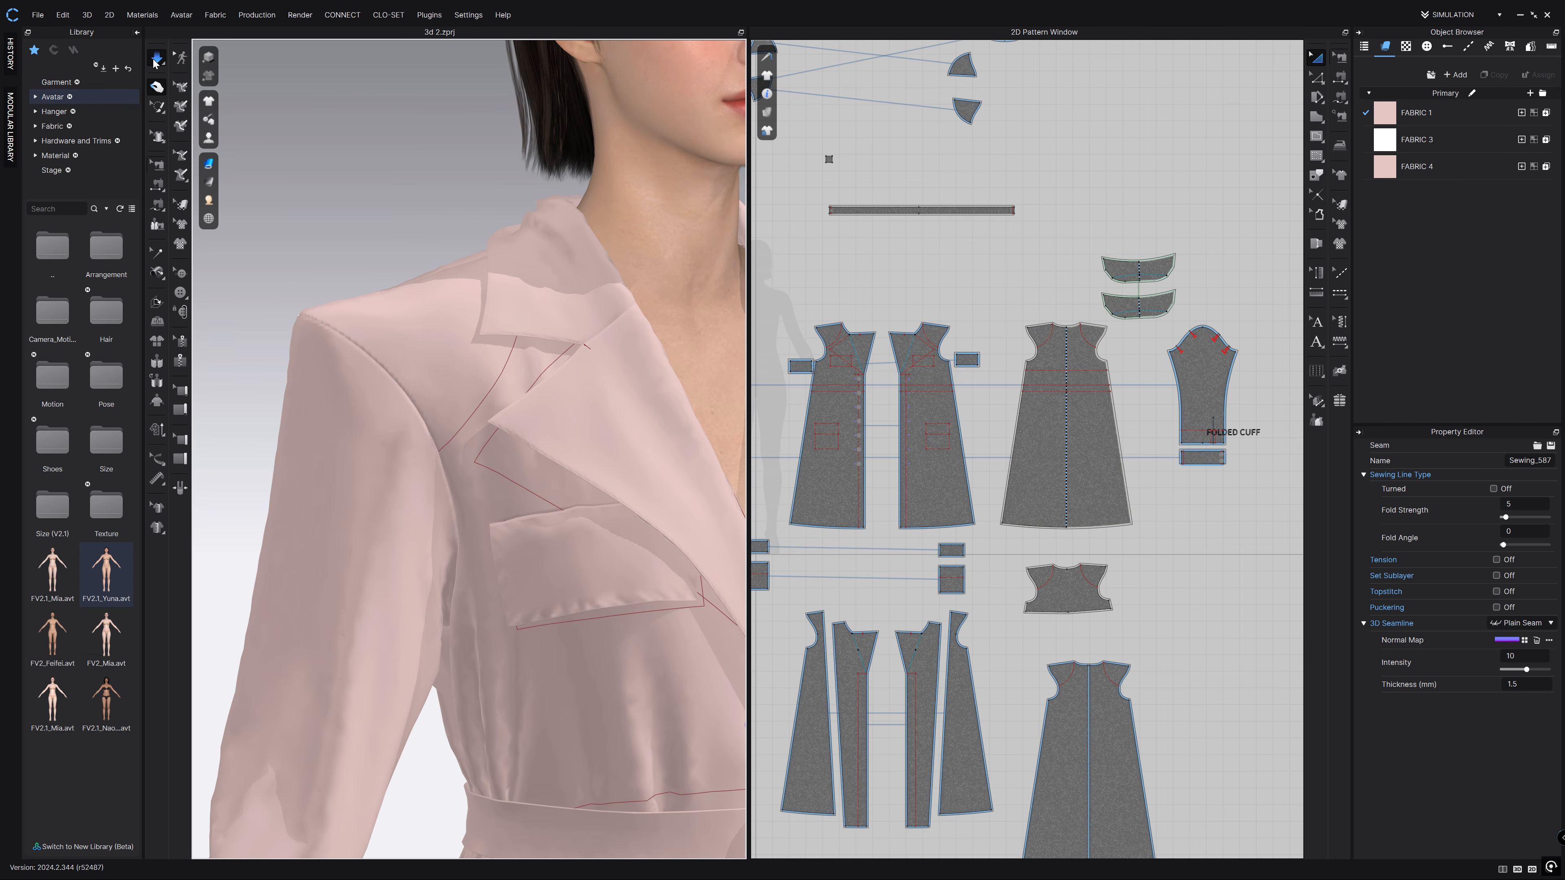
click(159, 57)
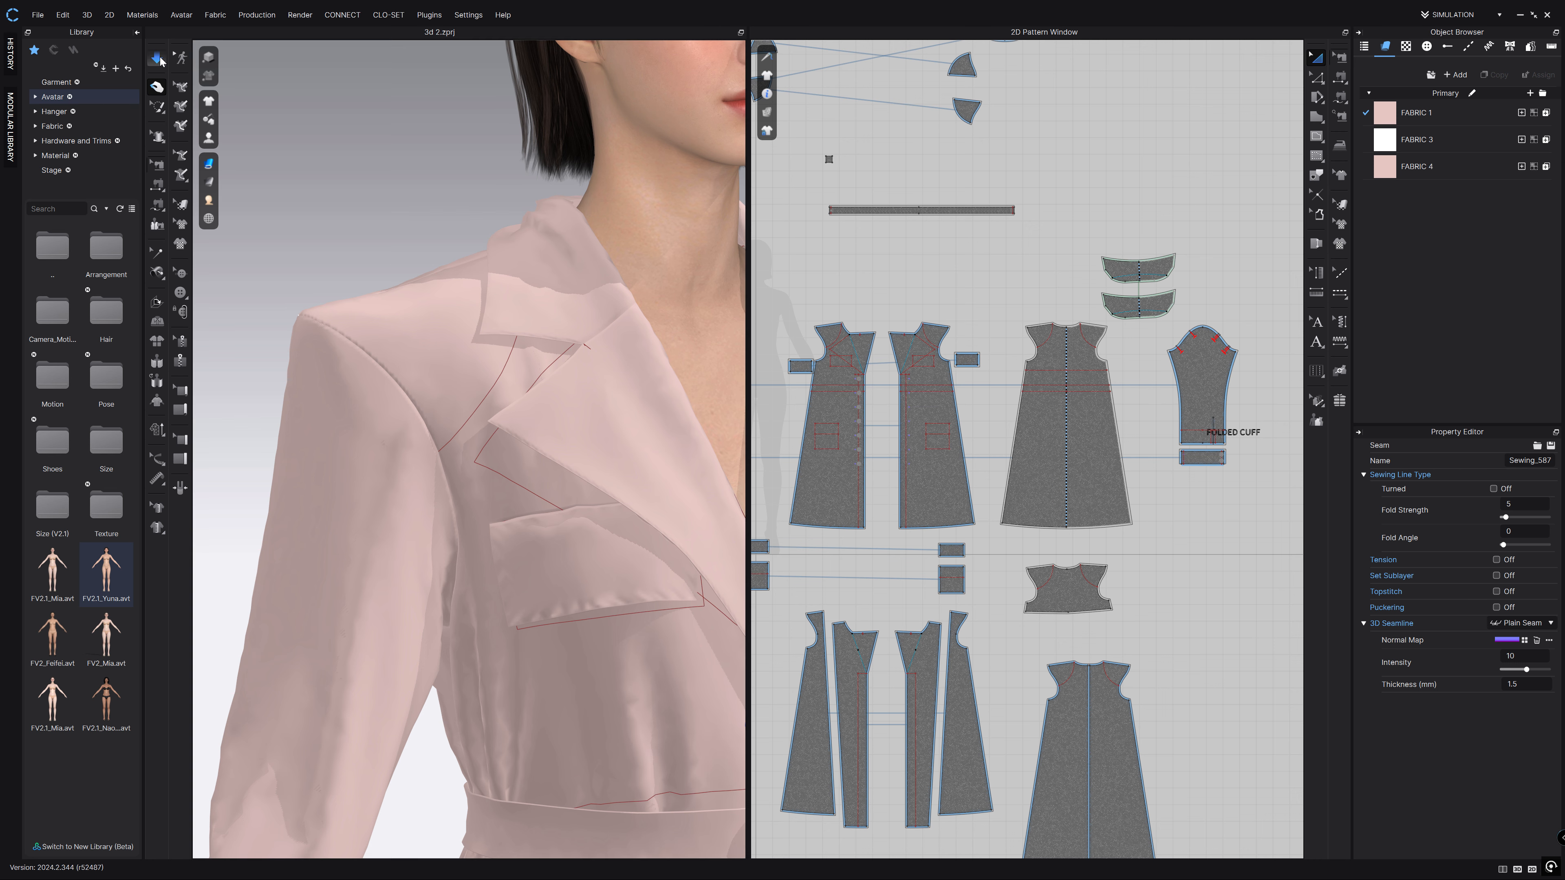
click(375, 151)
click(376, 154)
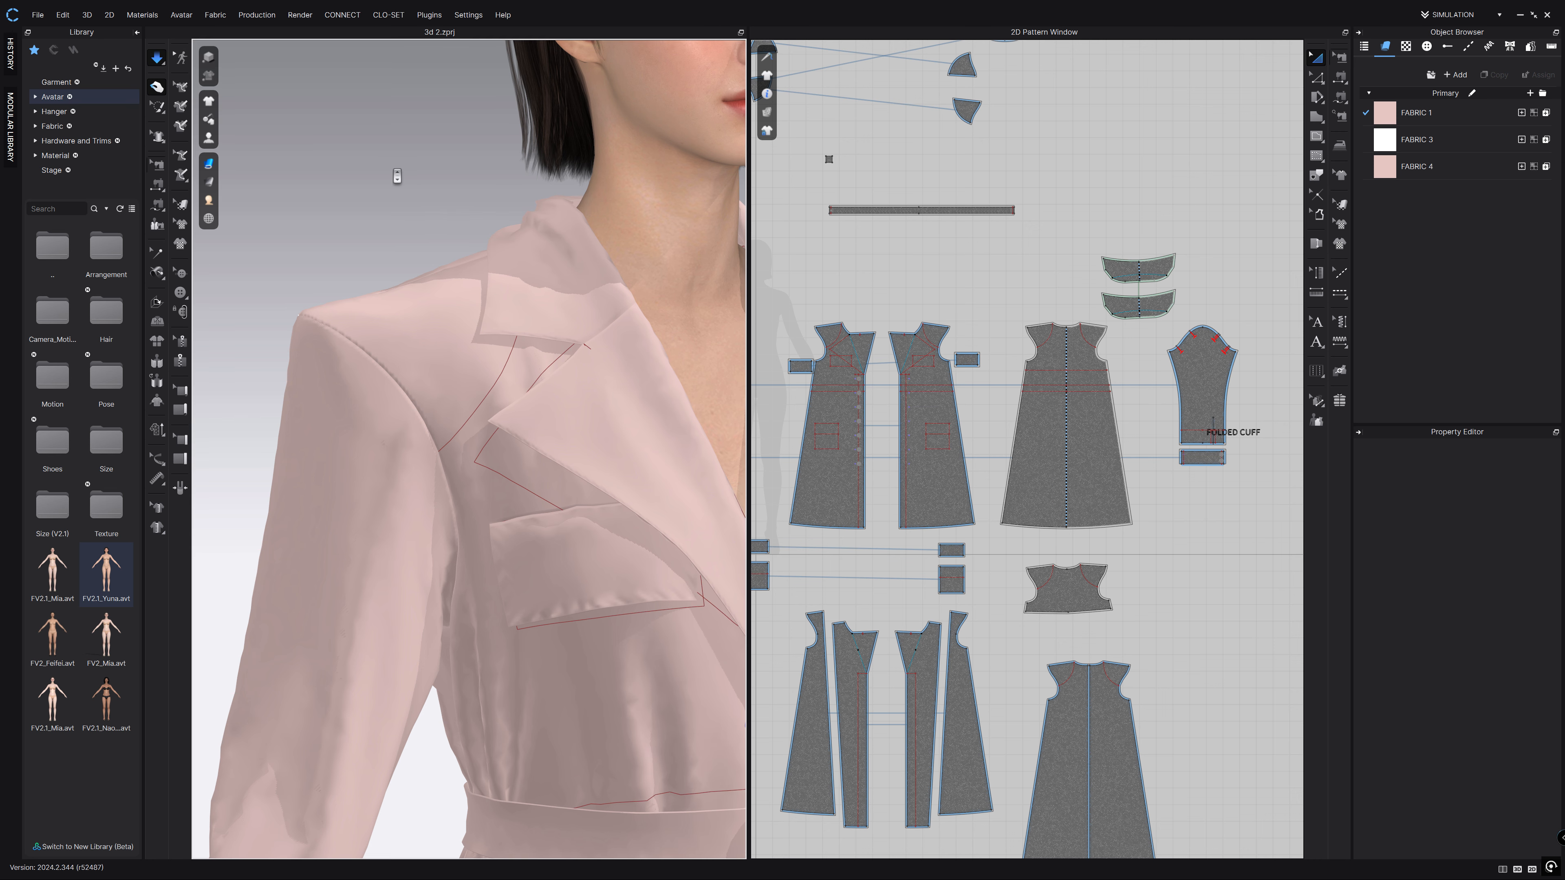
scroll(393, 175, down, 3)
click(160, 59)
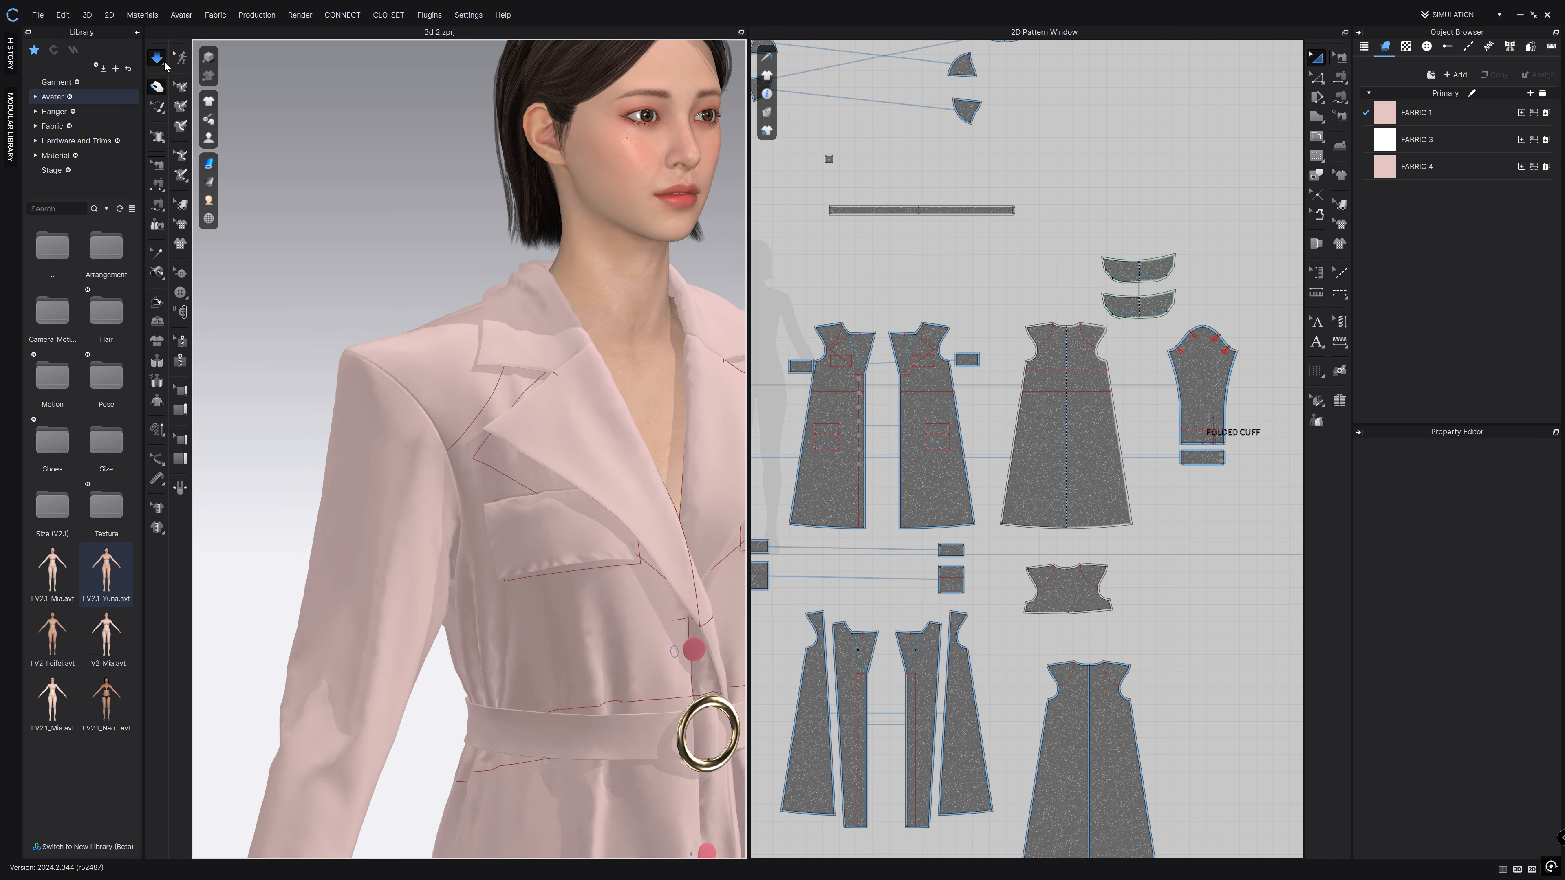
key(space)
scroll(370, 213, down, 6)
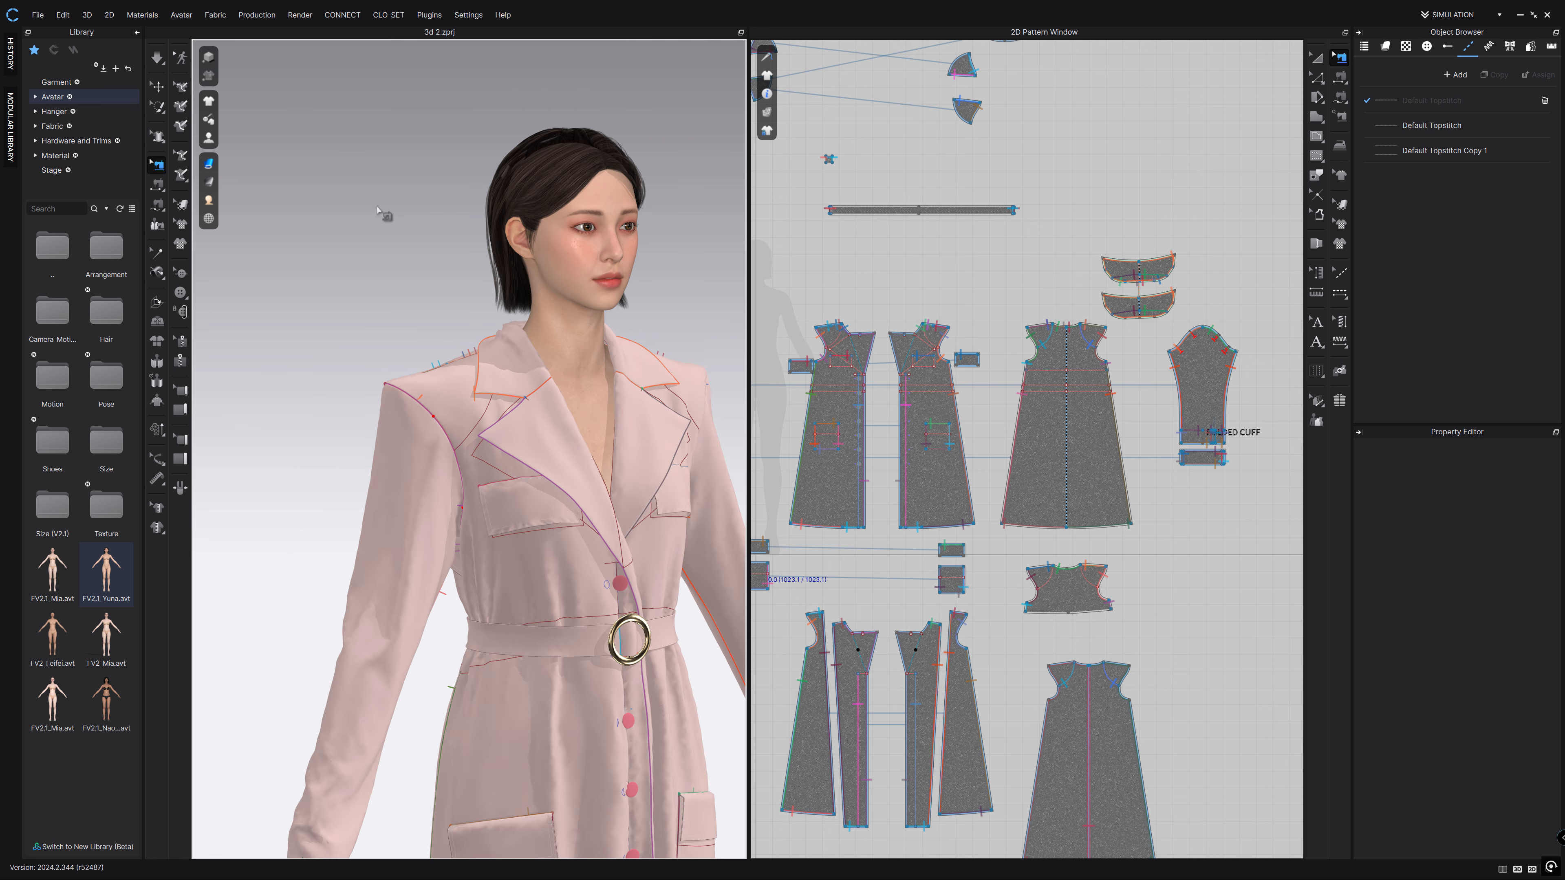
right_drag(640, 443, 592, 424)
click(1115, 427)
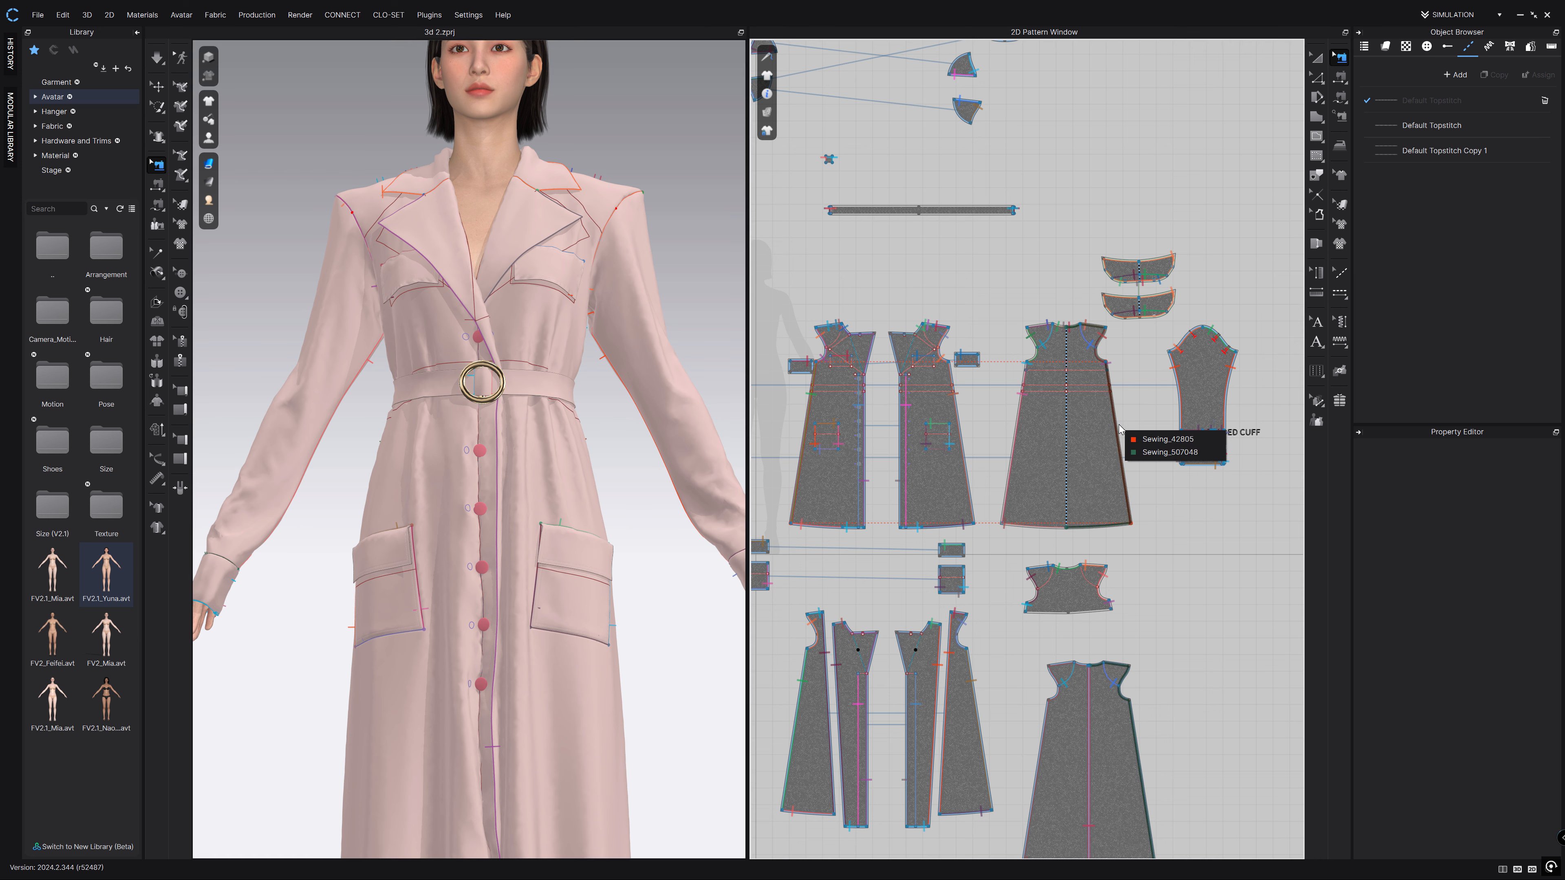
click(1152, 442)
click(1179, 471)
click(1143, 445)
click(1131, 472)
click(1169, 496)
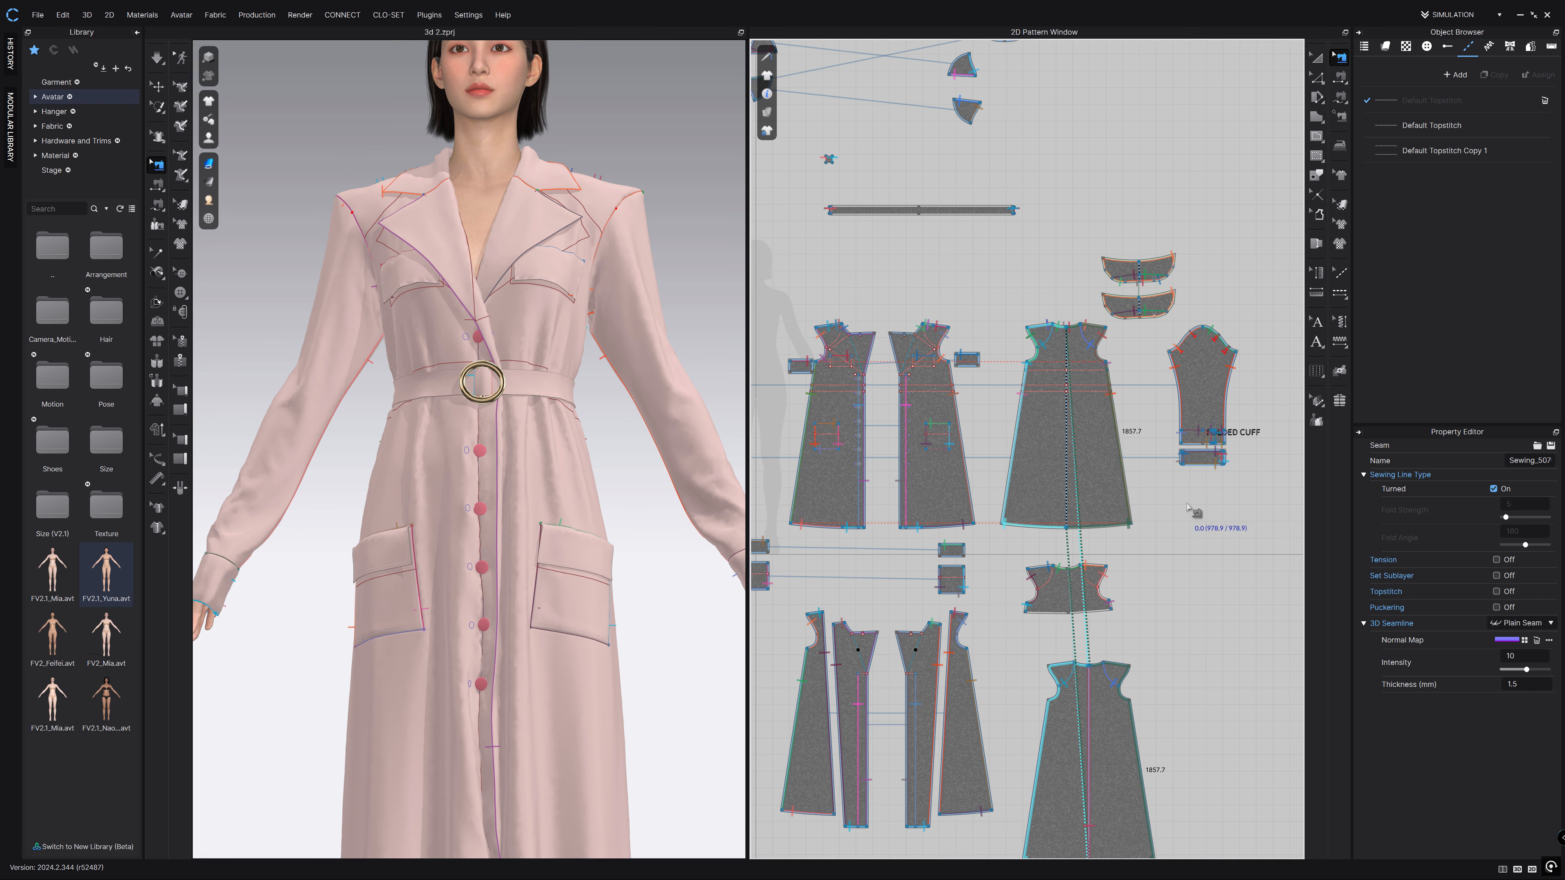
click(903, 280)
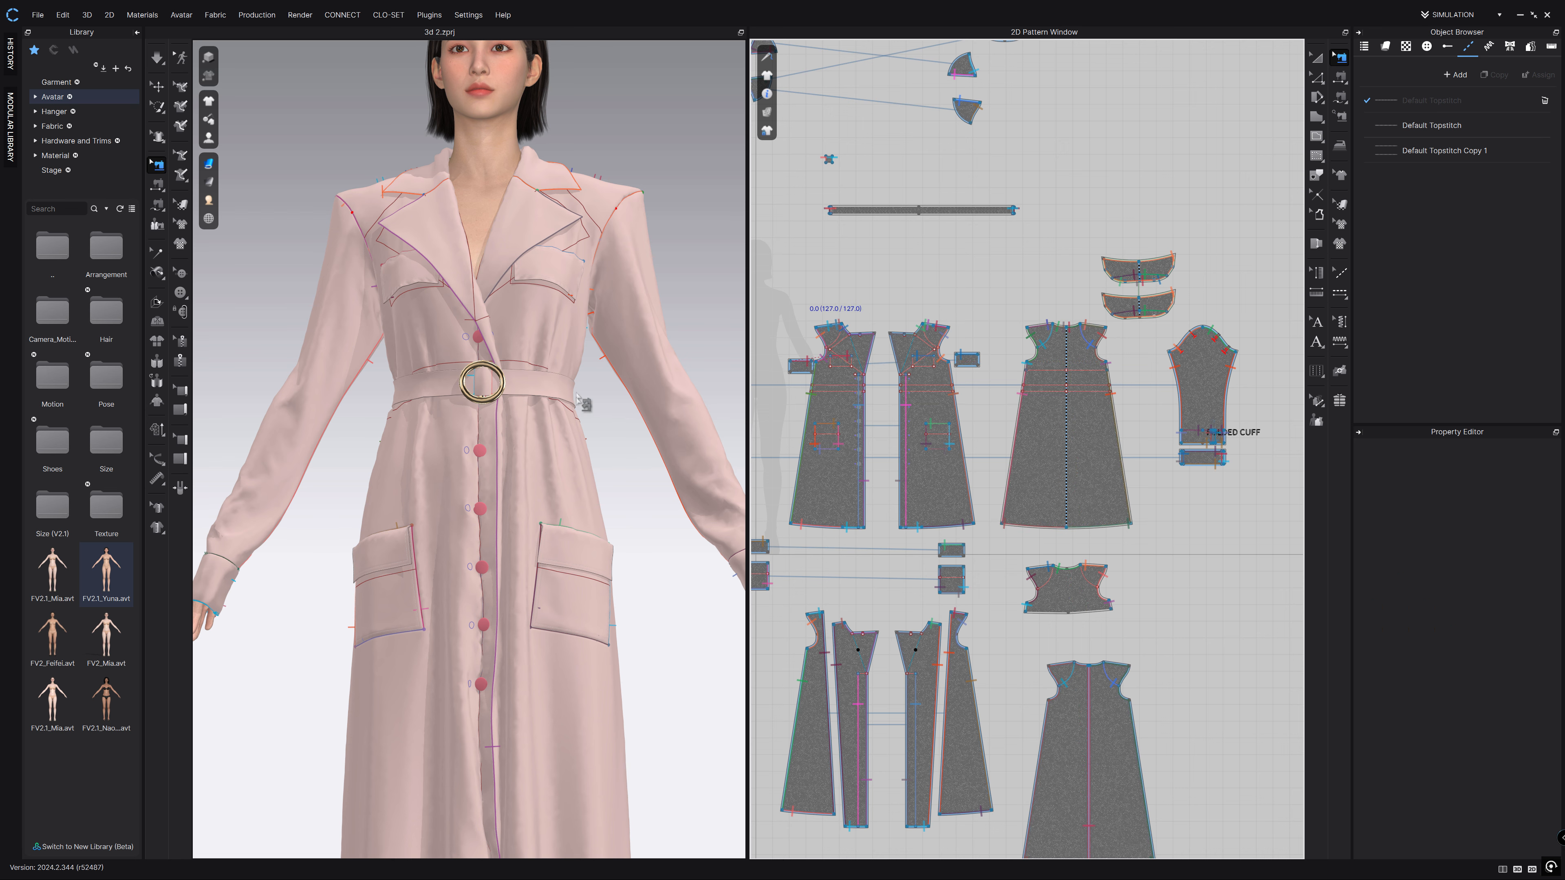
middle_drag(588, 502, 587, 378)
mouse_move(585, 425)
right_down()
mouse_move(439, 436)
mouse_move(613, 437)
right_up()
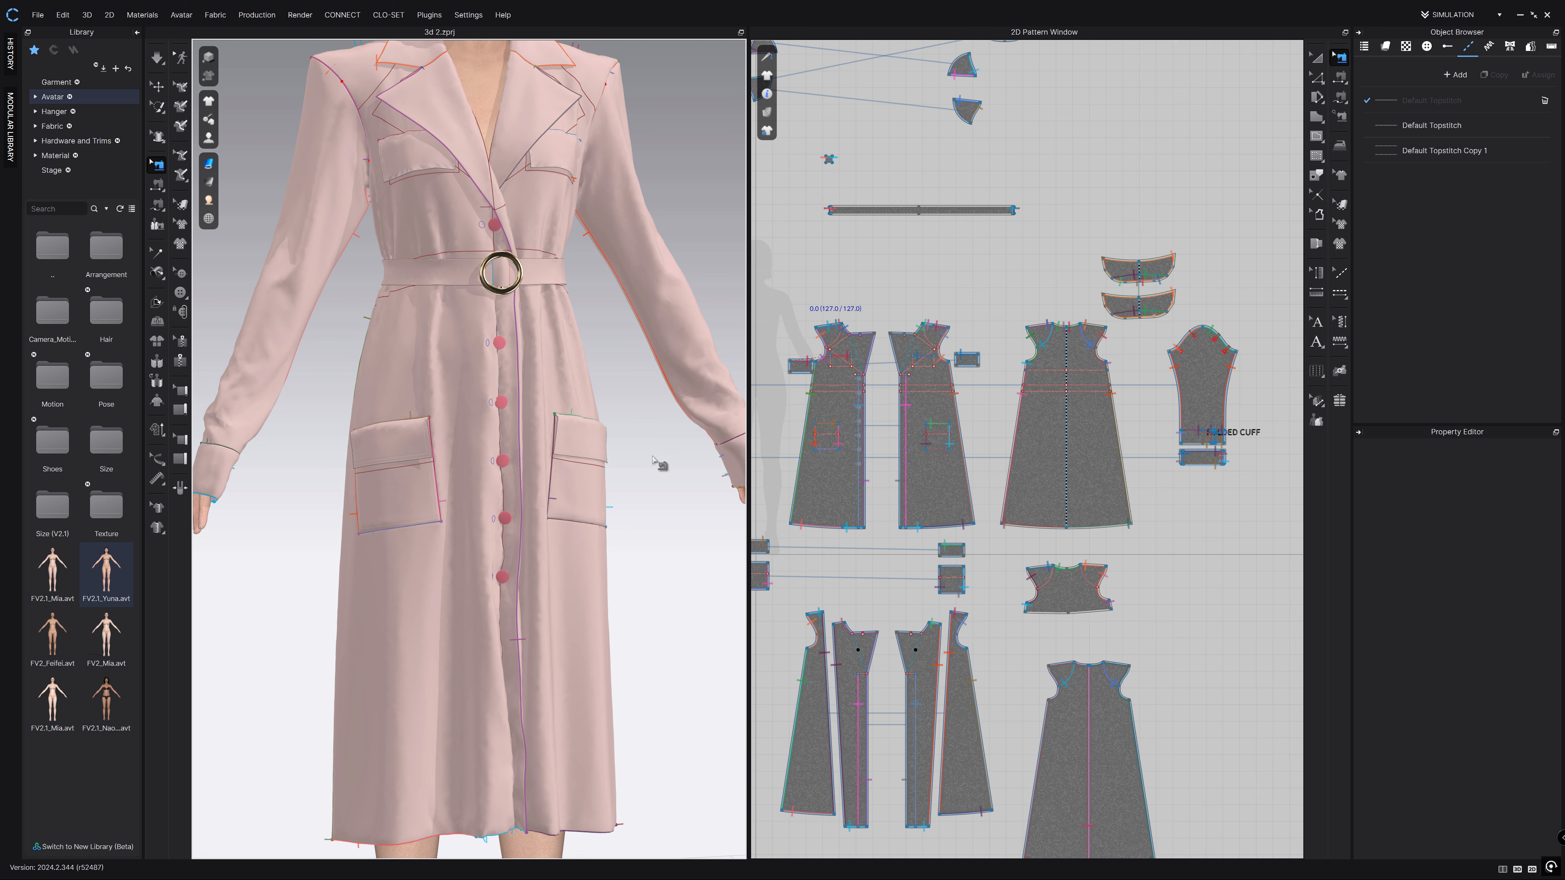
middle_drag(625, 411, 692, 395)
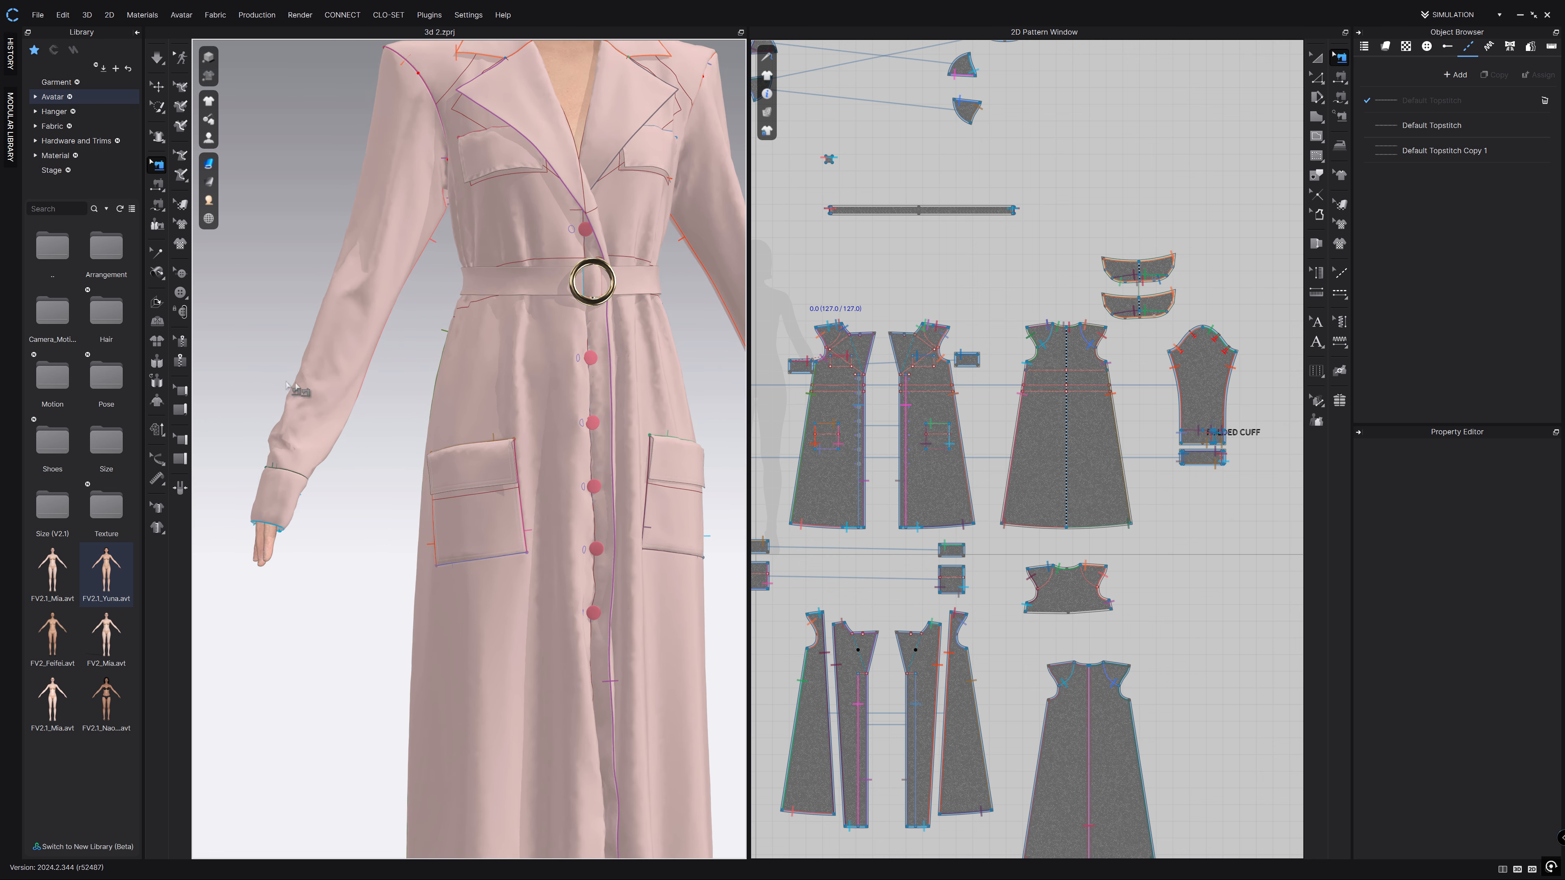
right_drag(335, 465, 350, 544)
middle_drag(689, 290, 544, 412)
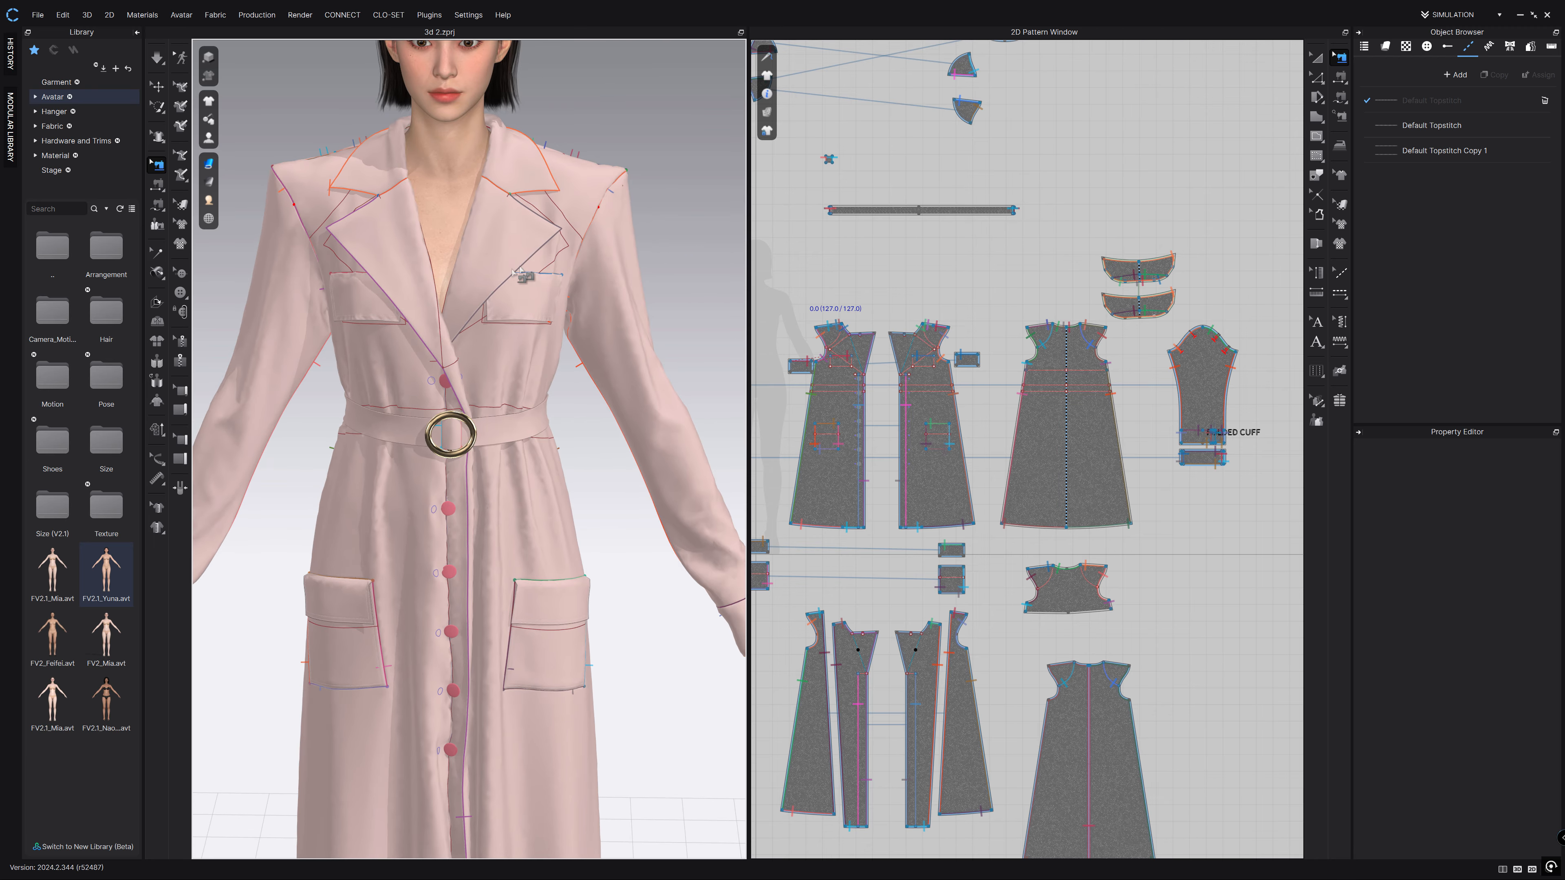
mouse_move(573, 479)
right_down()
mouse_move(535, 441)
mouse_move(390, 415)
mouse_move(572, 451)
right_up()
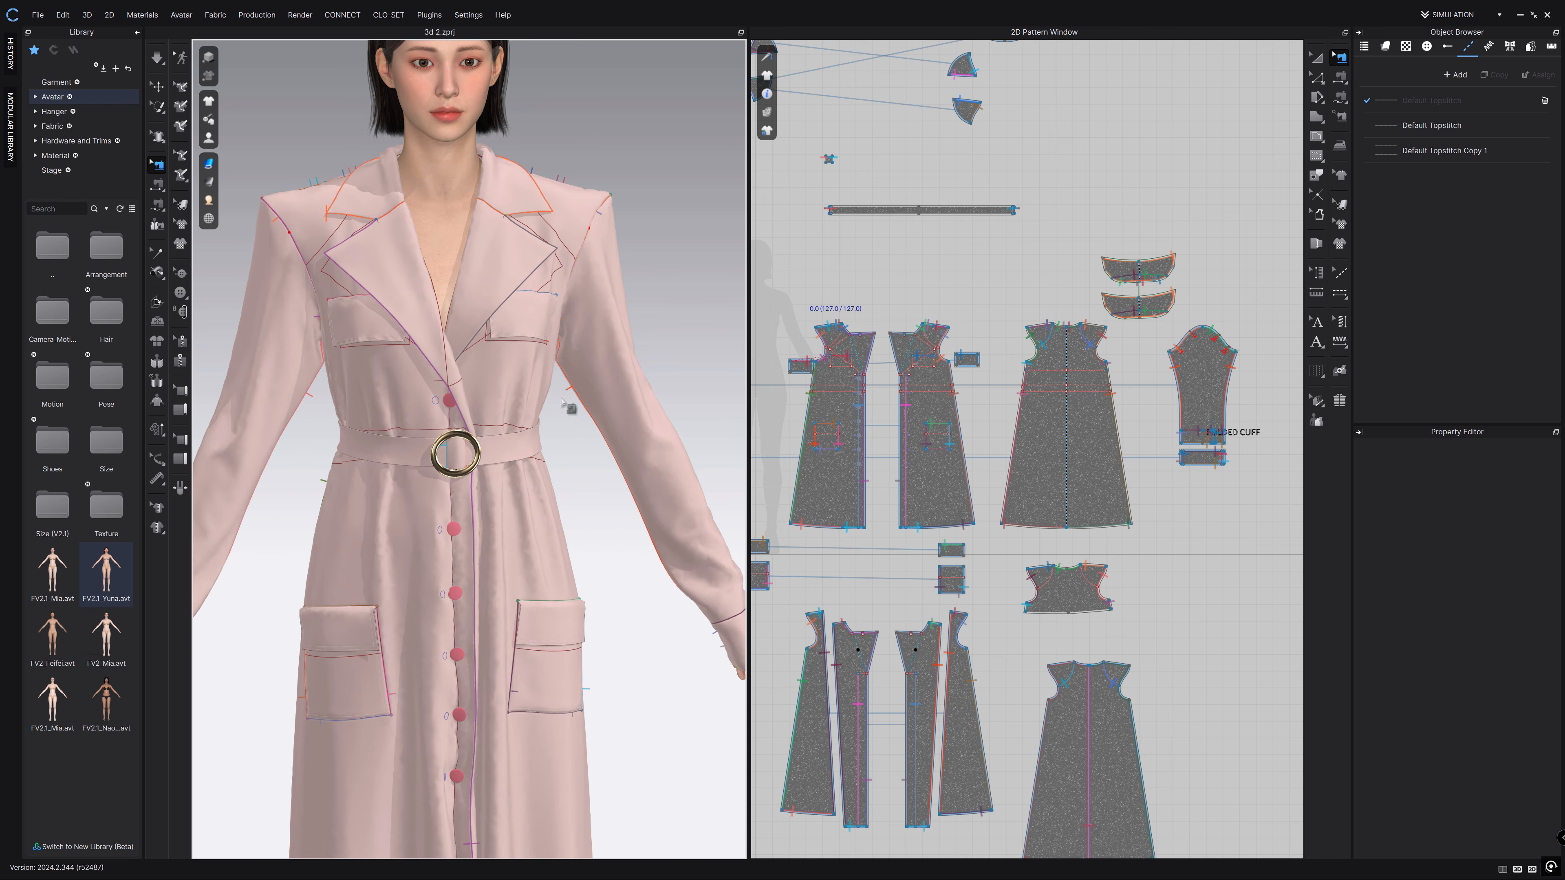
scroll(573, 451, down, 3)
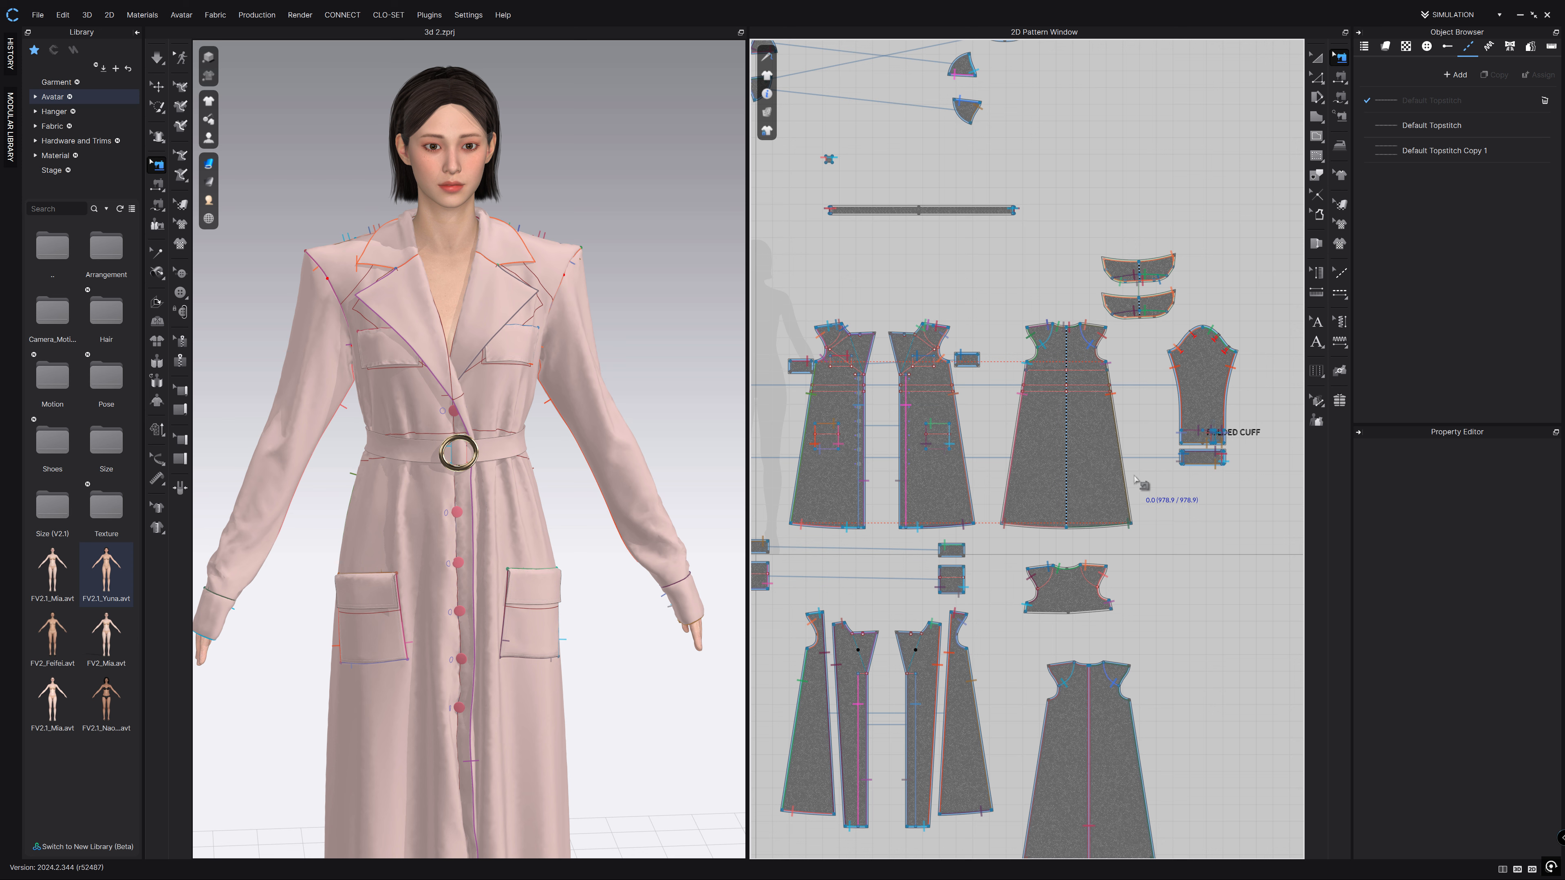
scroll(504, 424, down, 2)
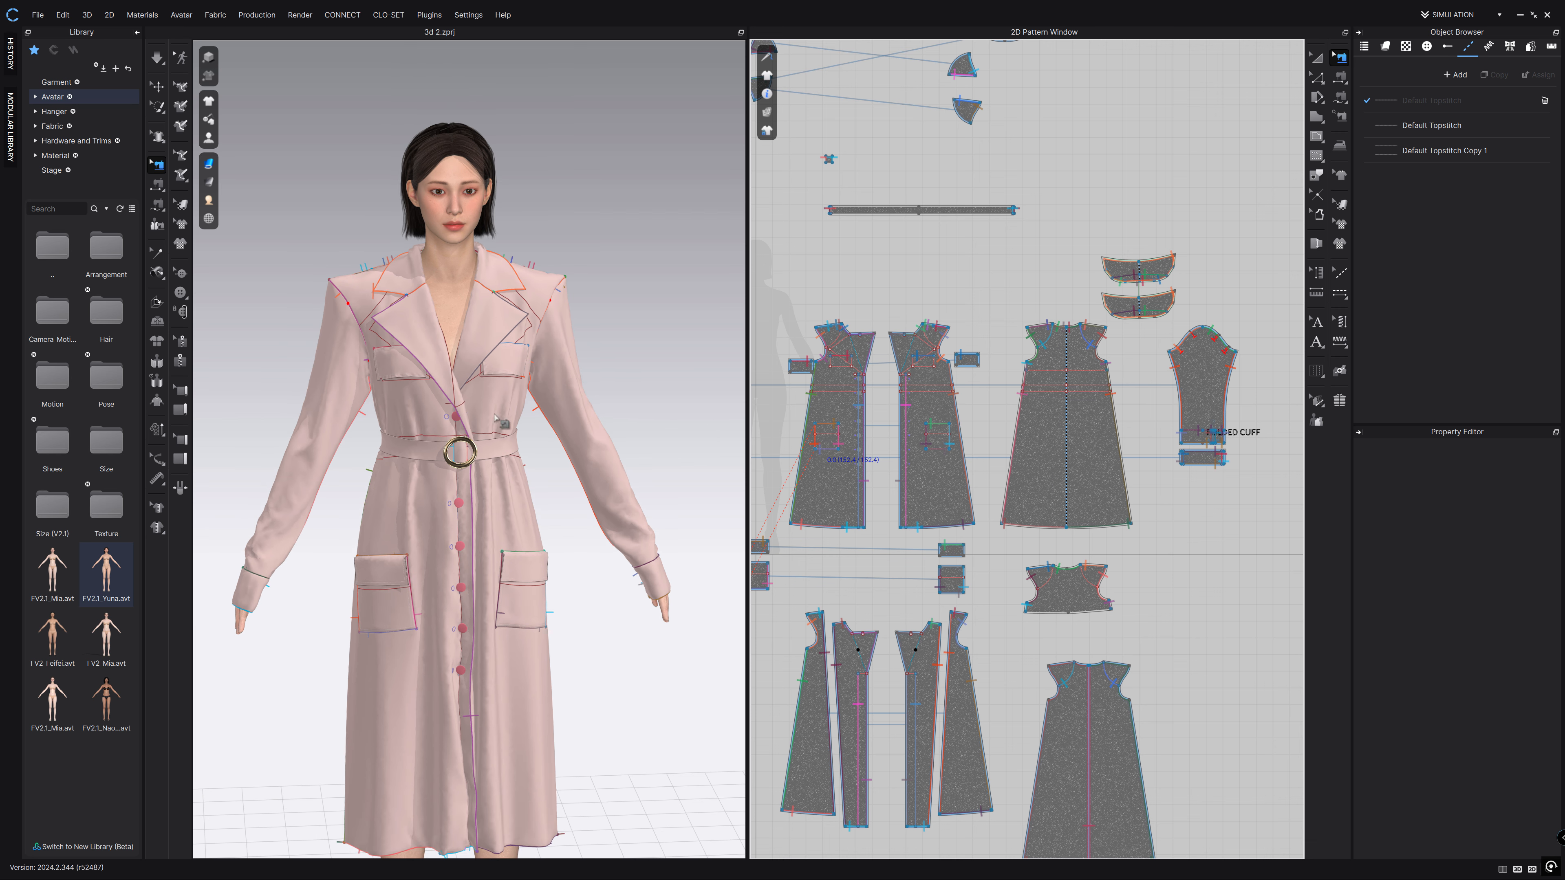
middle_drag(570, 521, 593, 463)
scroll(595, 463, down, 1)
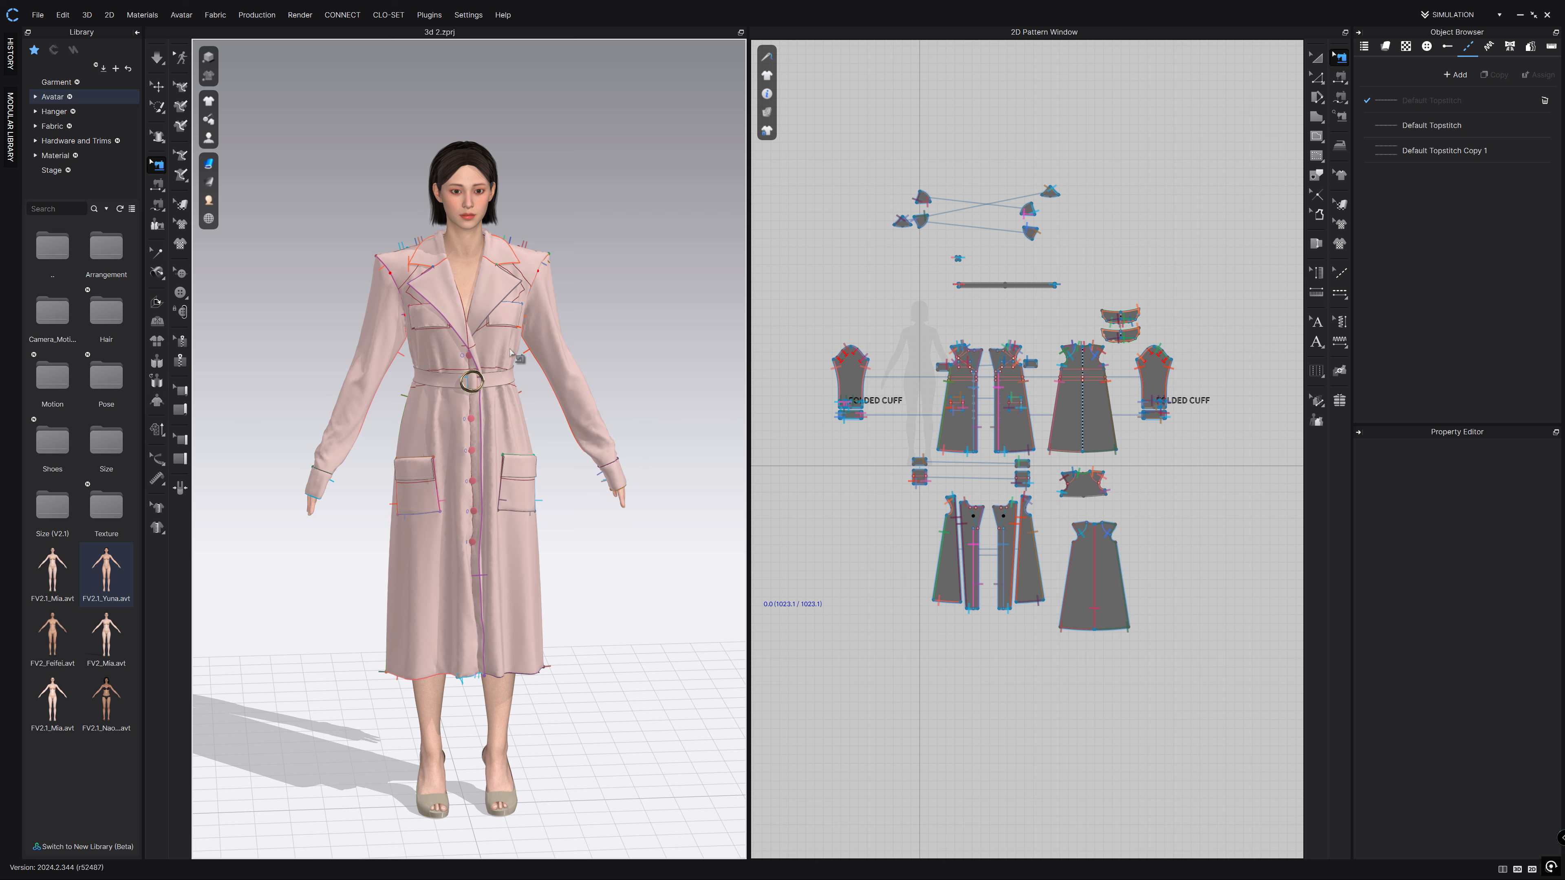
Select all coat patterns in 2D, enter 7.5 as Particle Distance, then re-simulate.
click(1316, 56)
drag(1182, 182, 819, 668)
click(1519, 680)
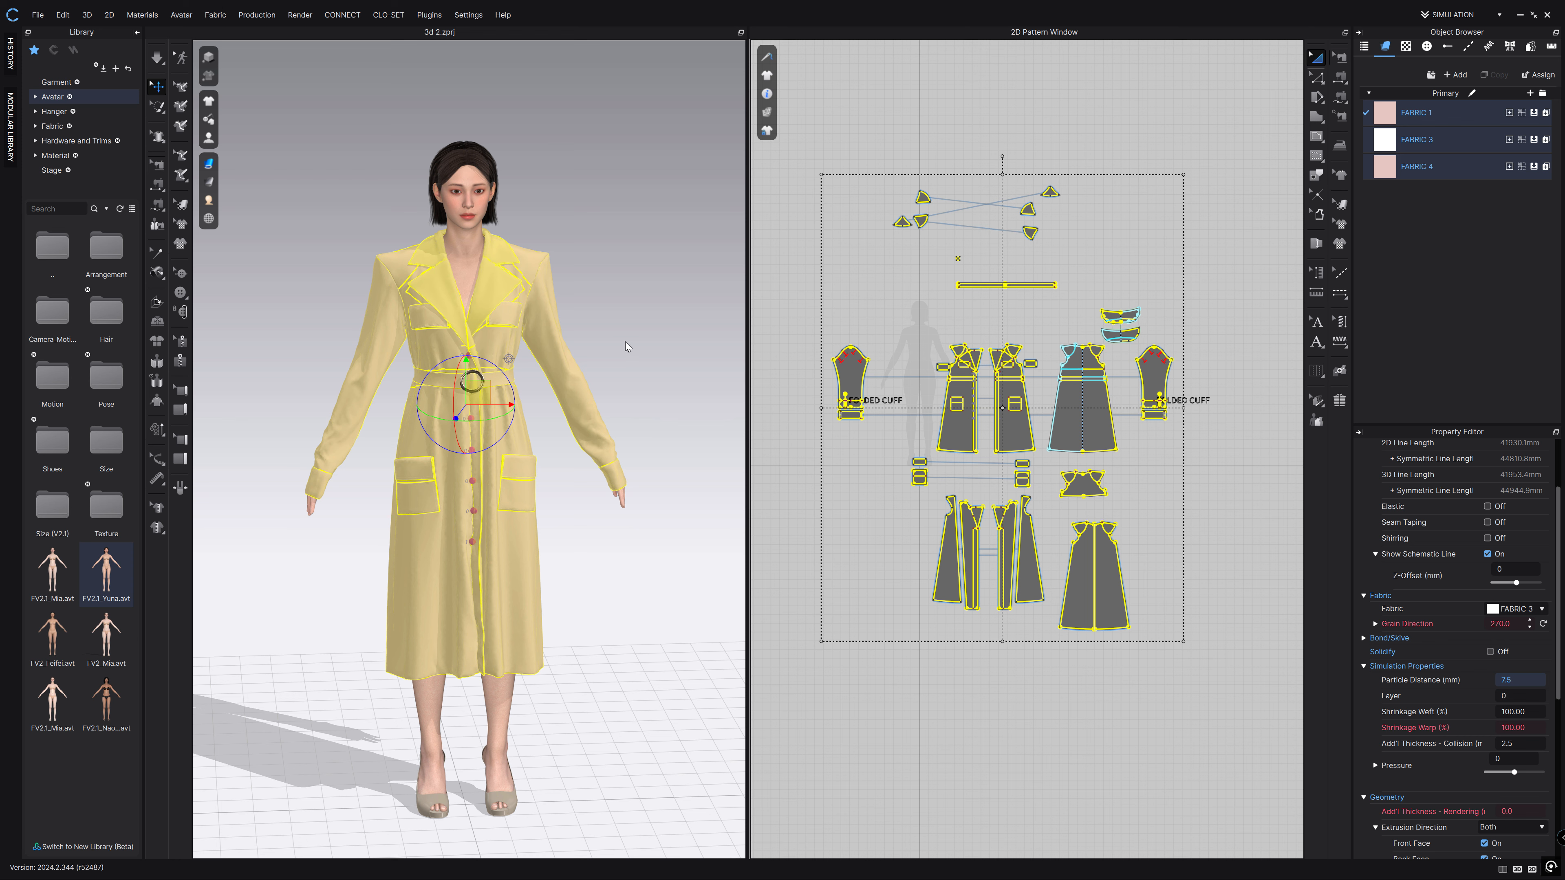
key(Return)
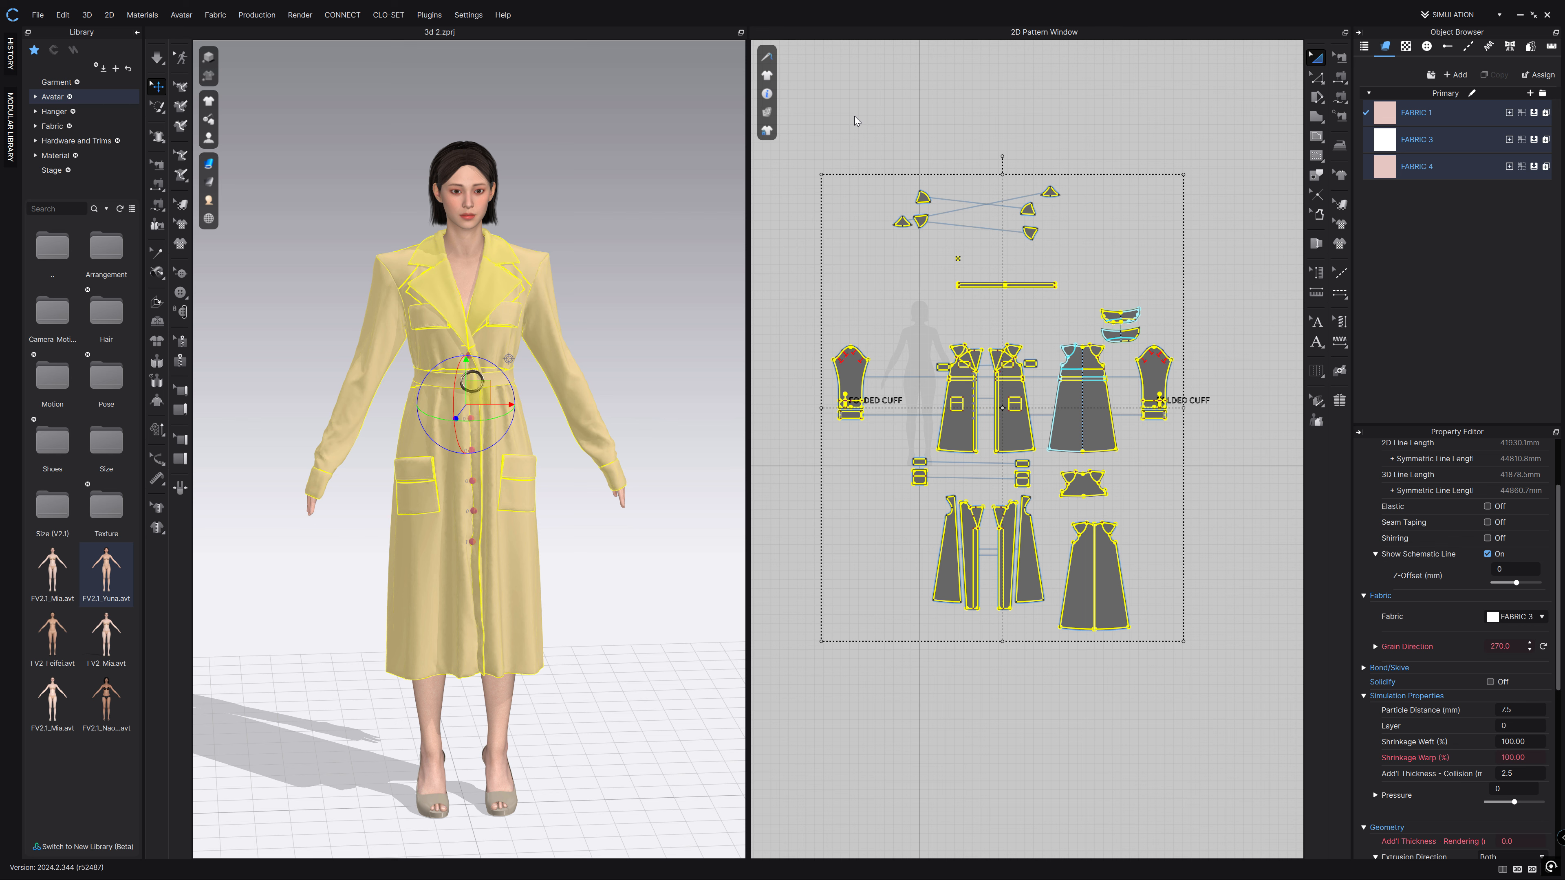
click(762, 231)
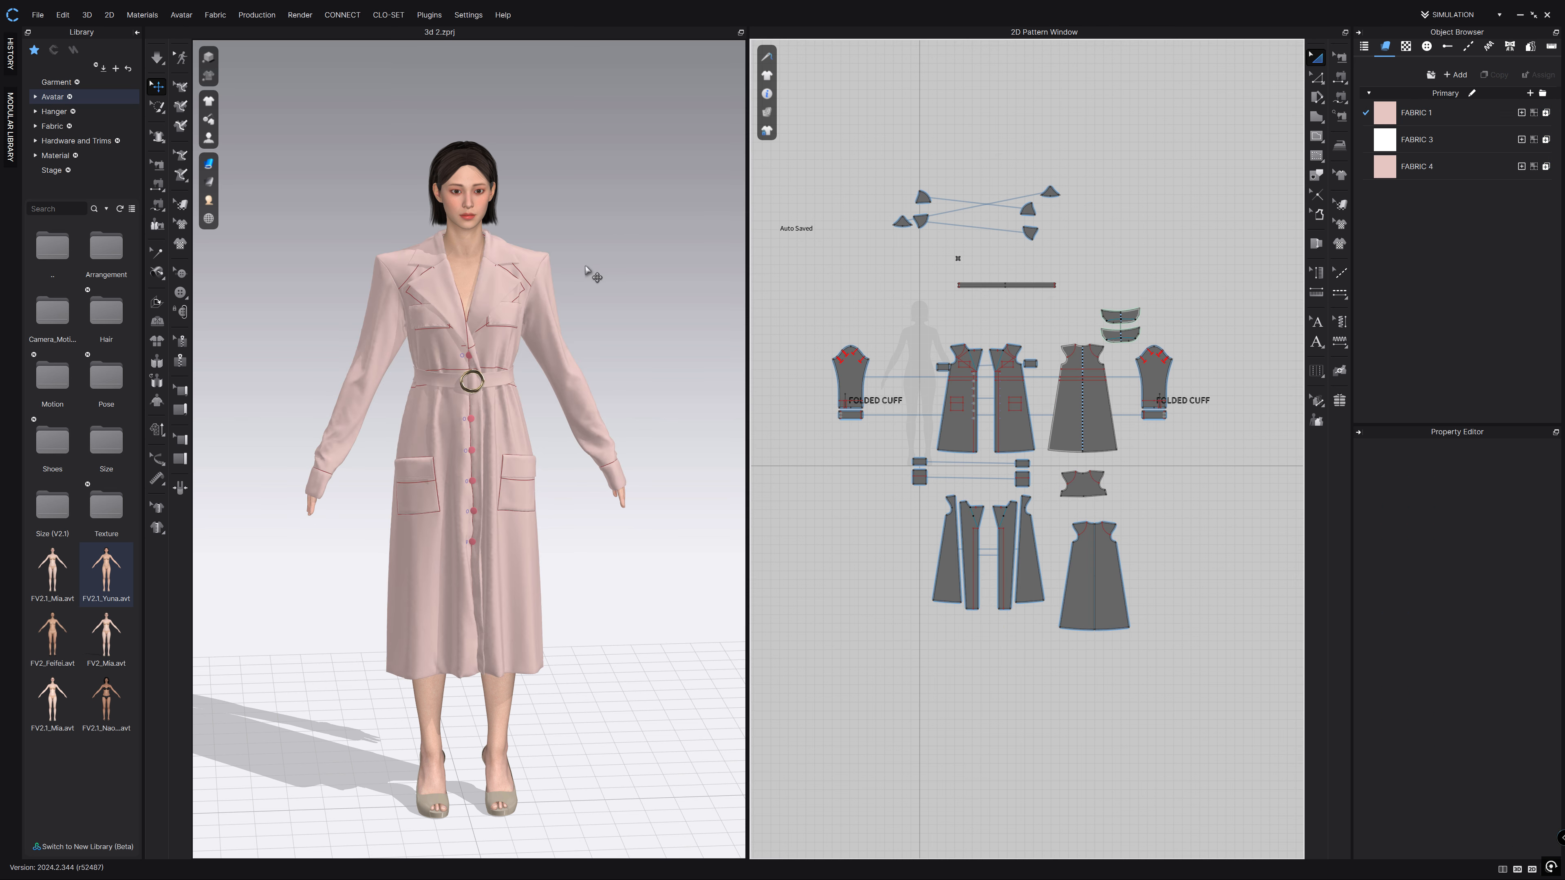
click(154, 59)
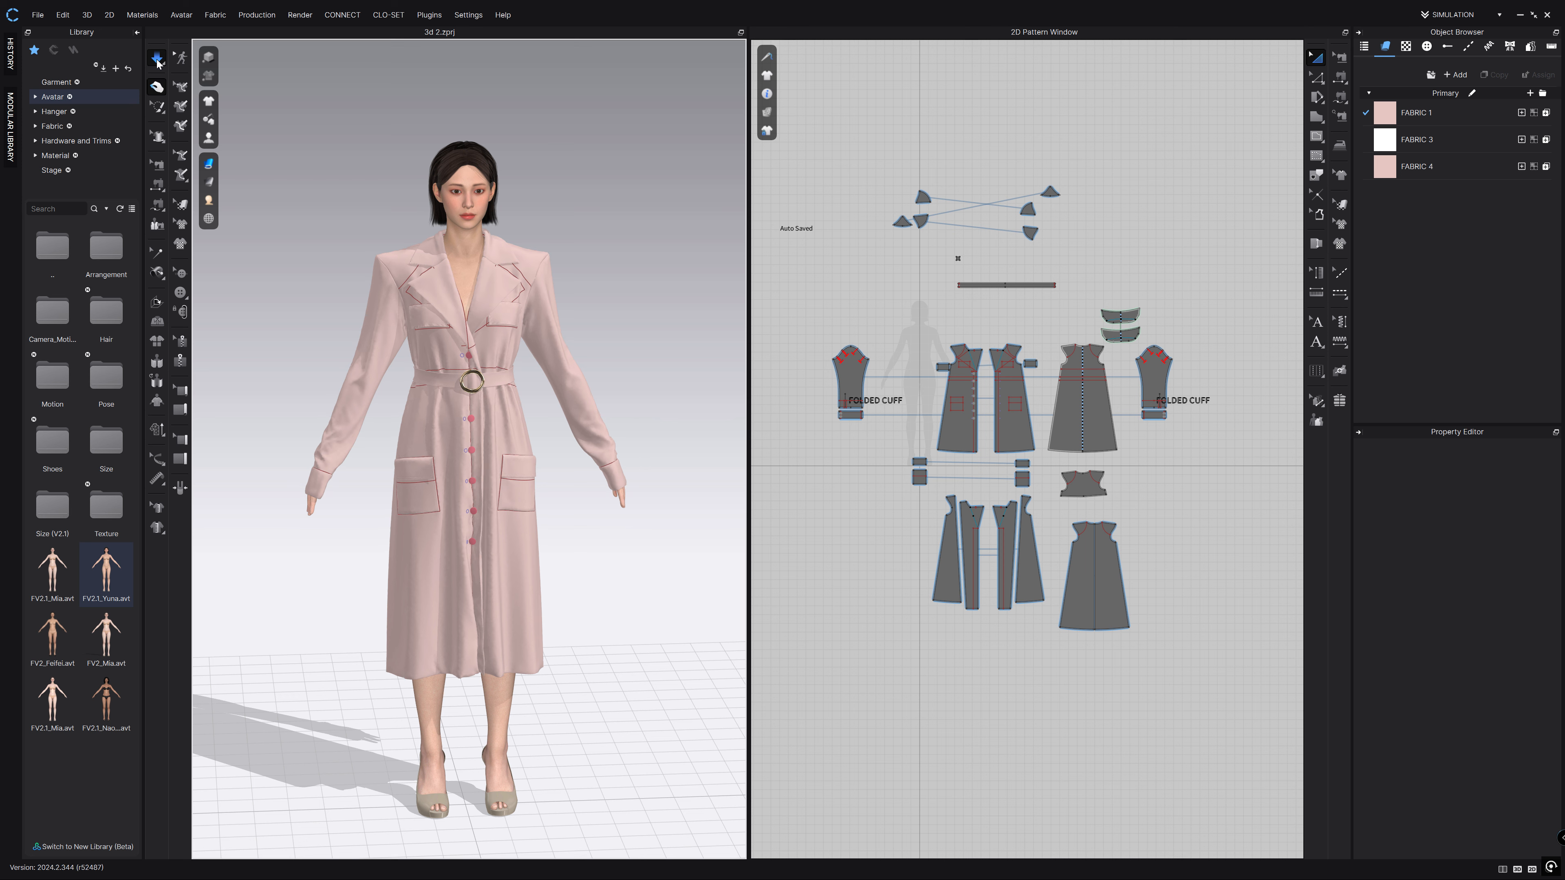
Export the draped coat and avatar to FBX, overwriting render_3D.fbx in the trenchcoat folder.
key(space)
click(37, 14)
mouse_move(132, 143)
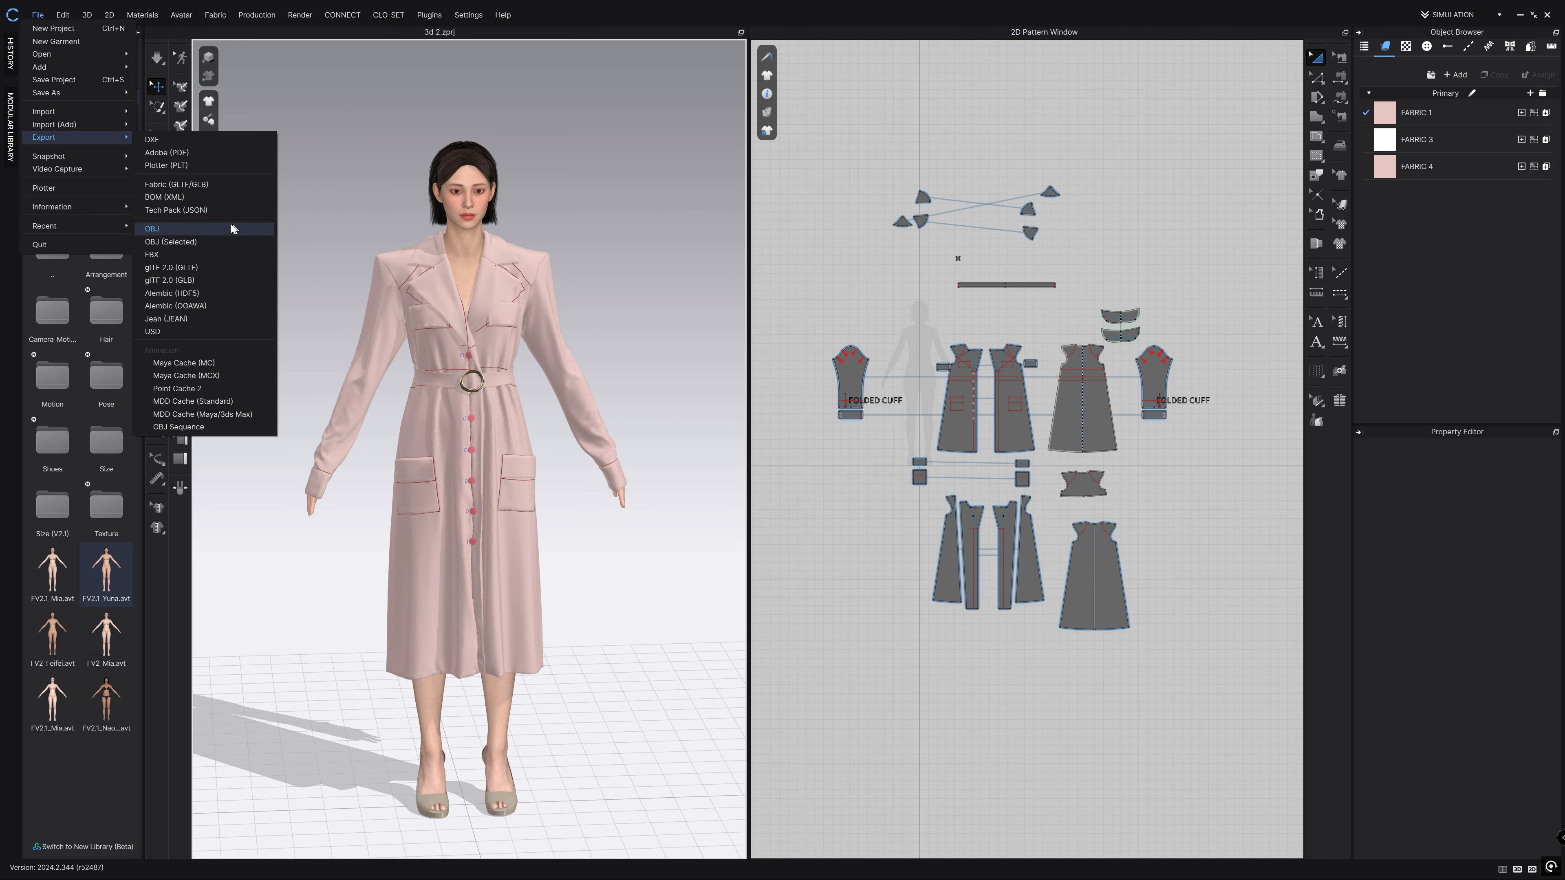
click(187, 255)
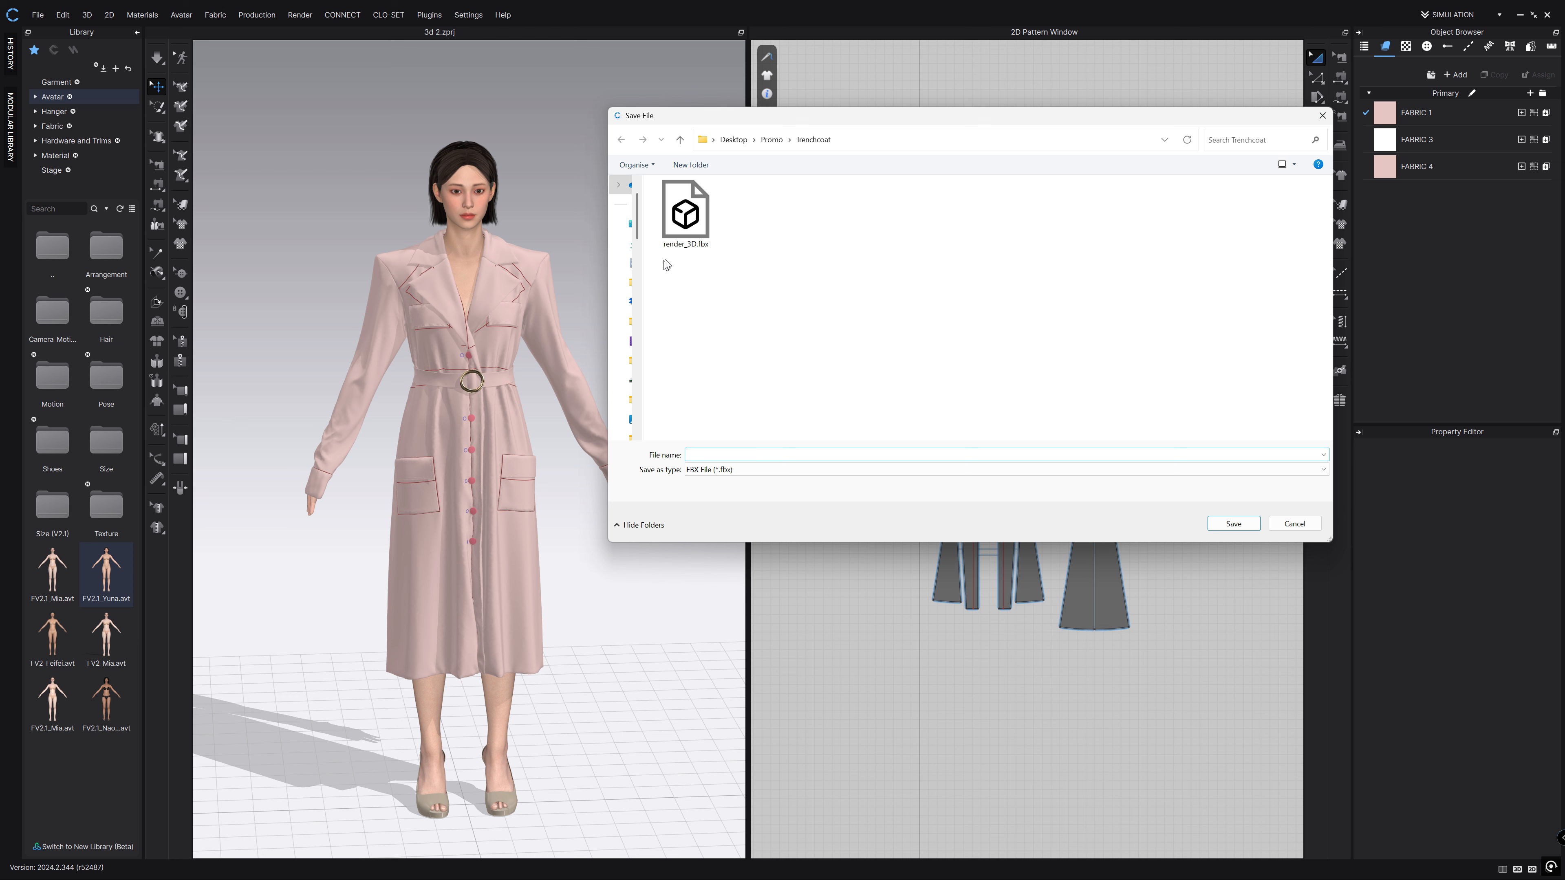
click(688, 245)
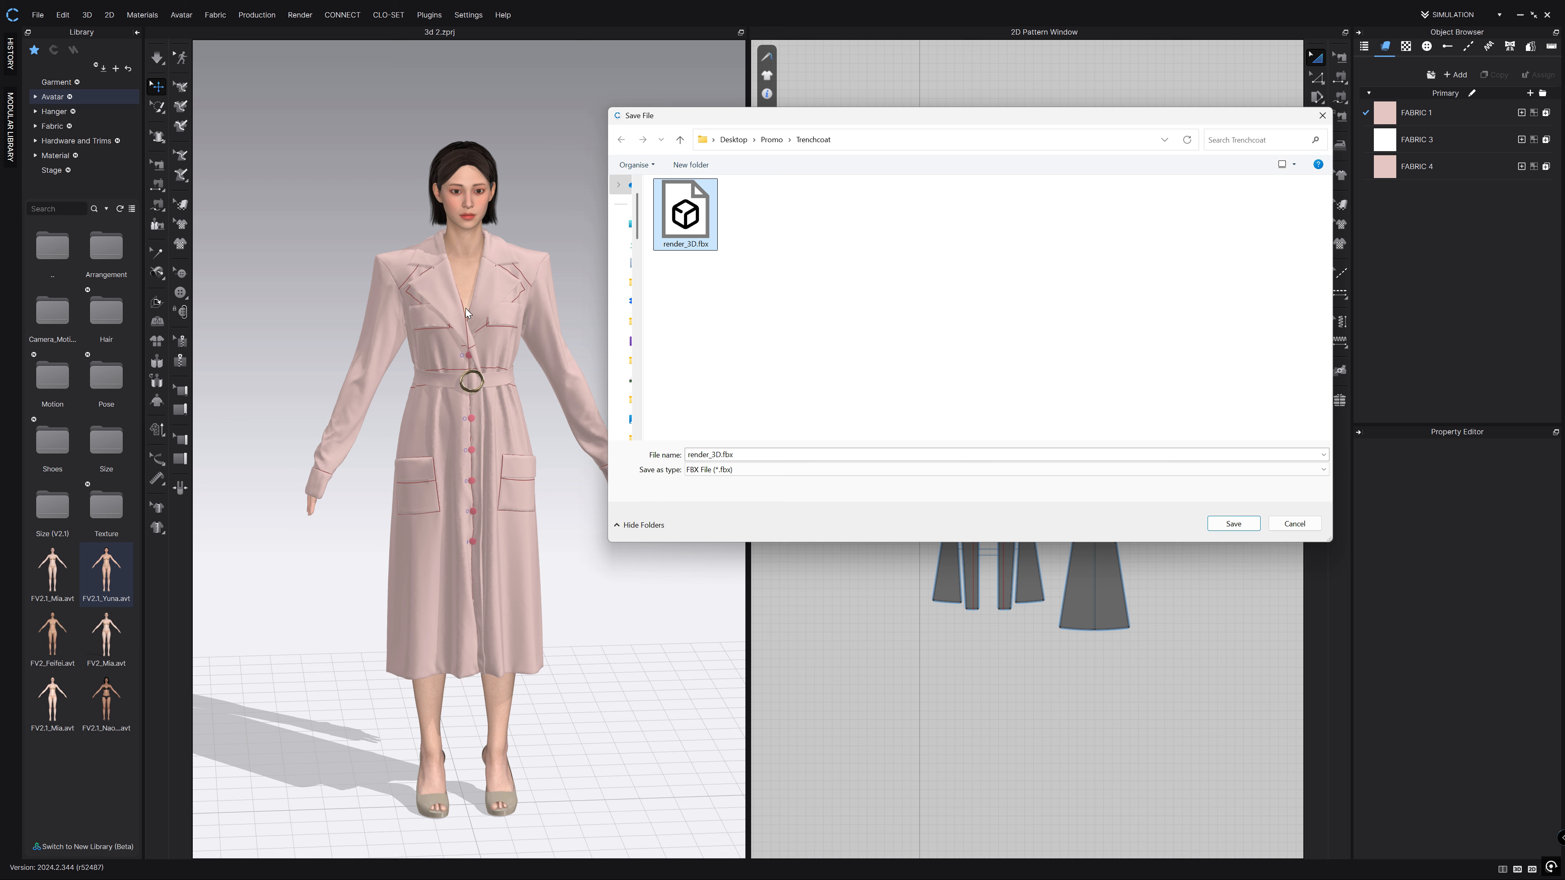
key(Return)
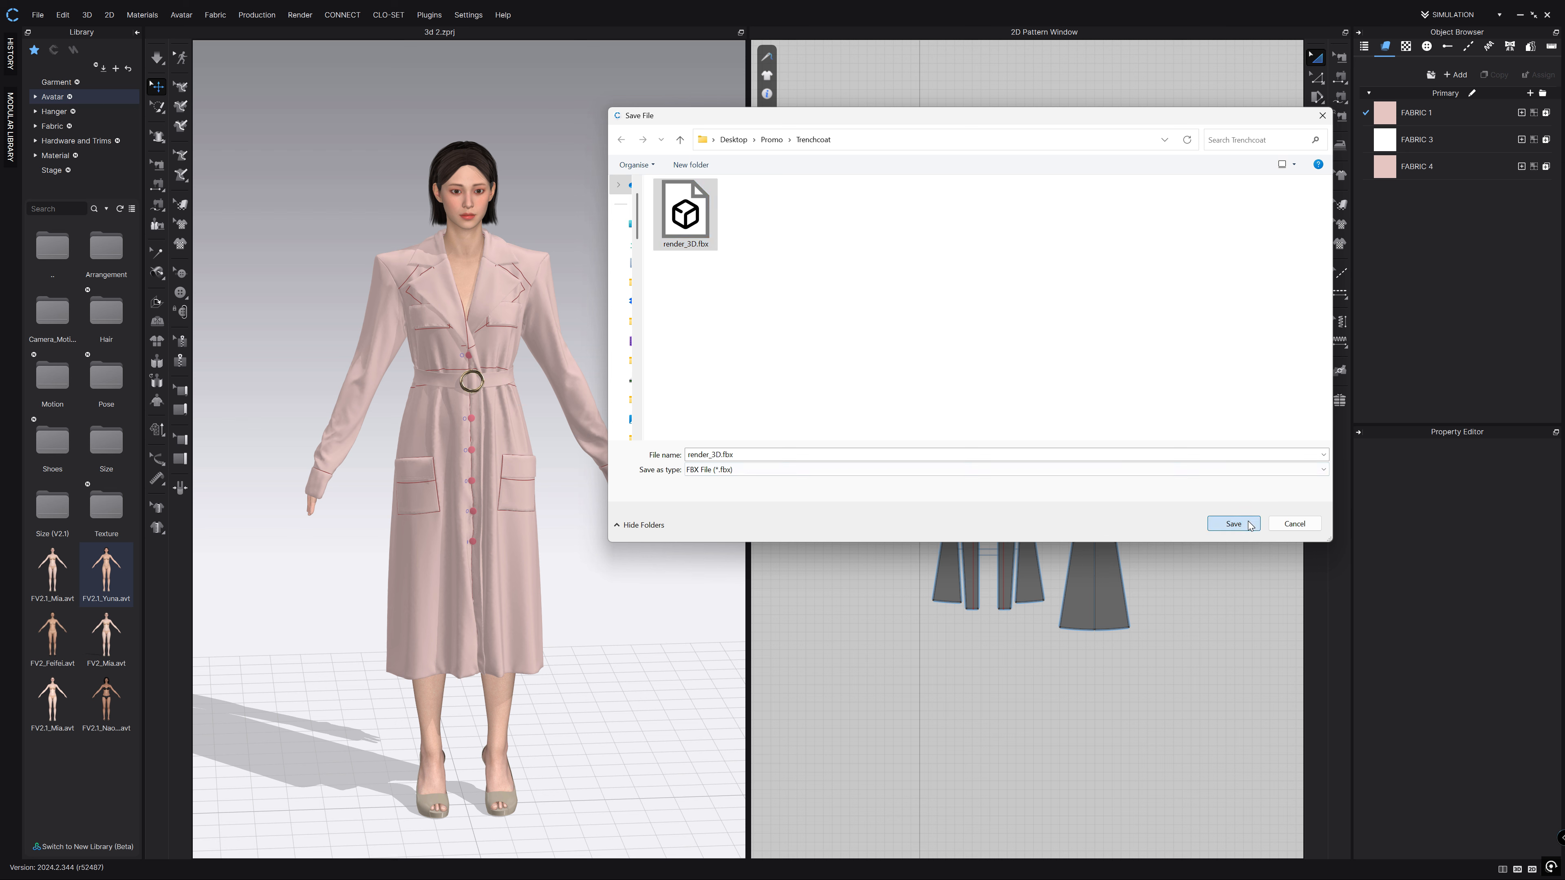
click(810, 450)
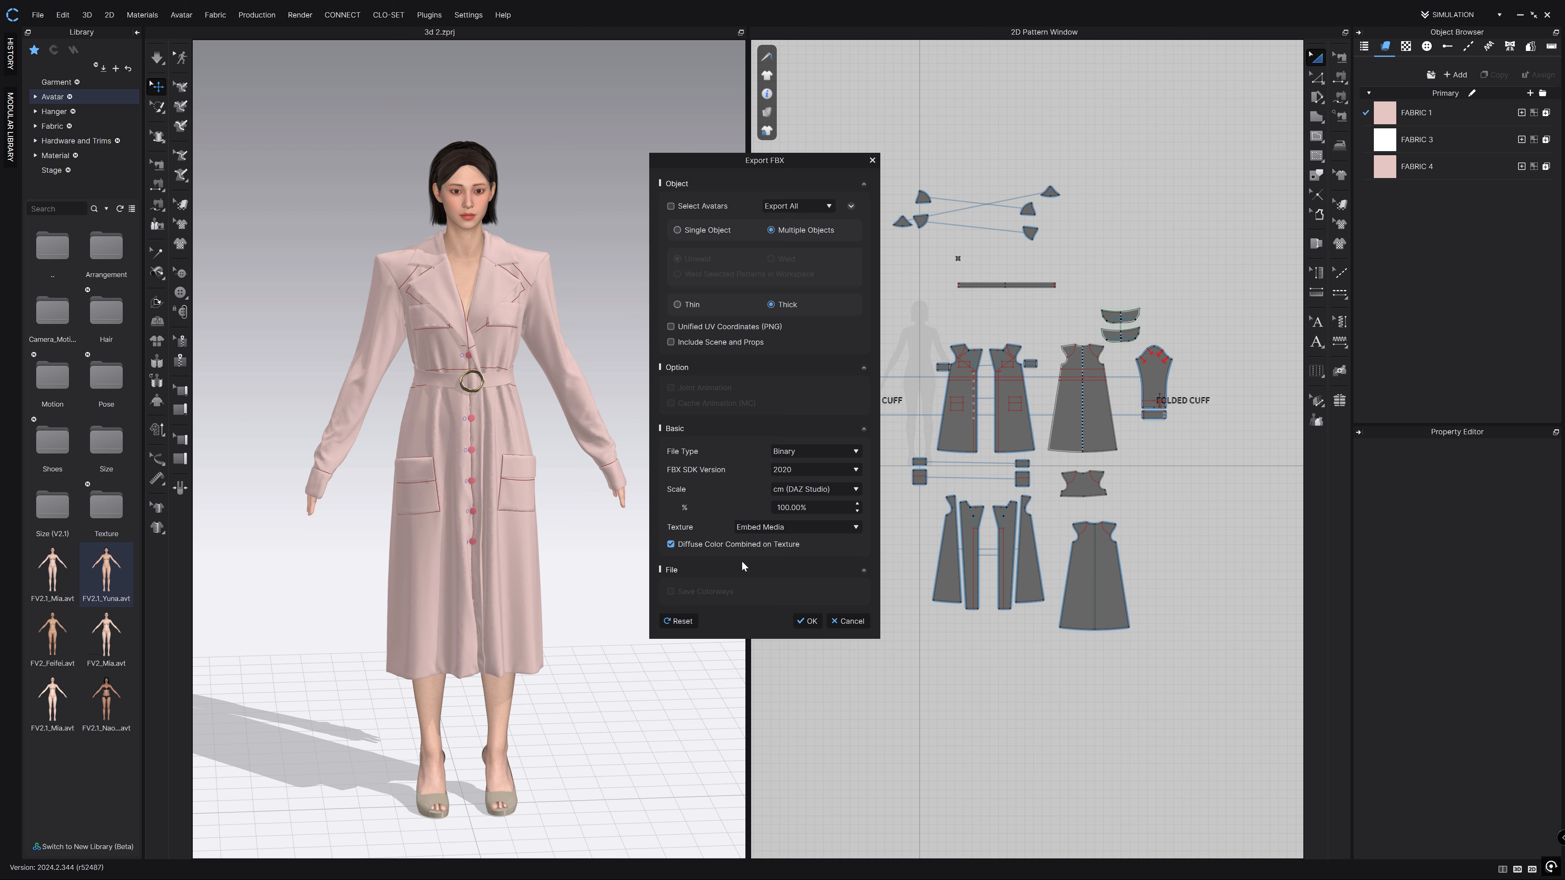
click(808, 620)
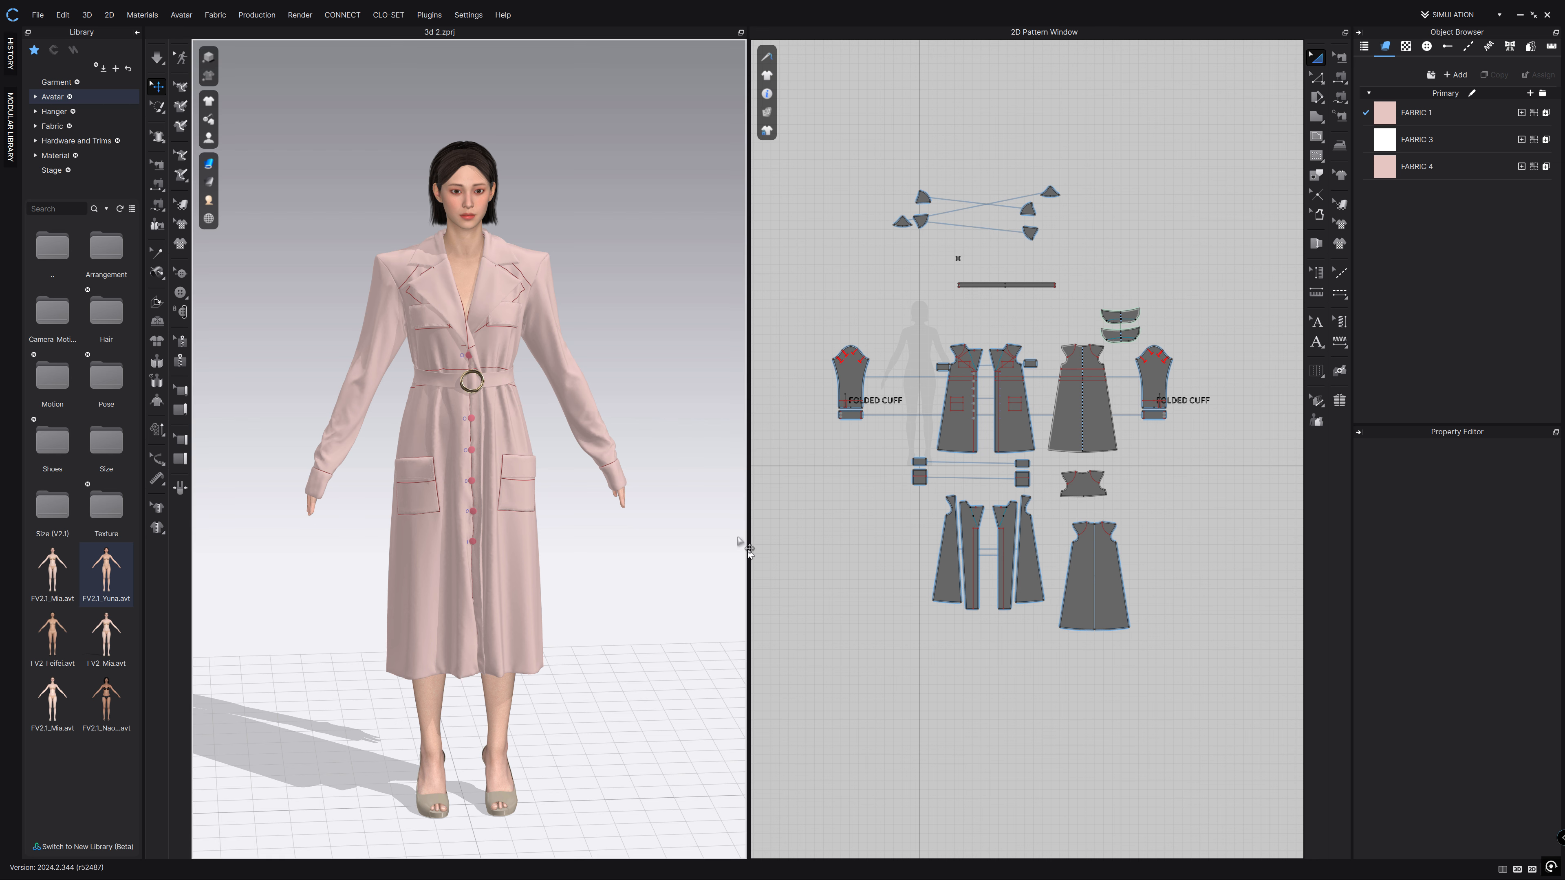
scroll(678, 435, down, 3)
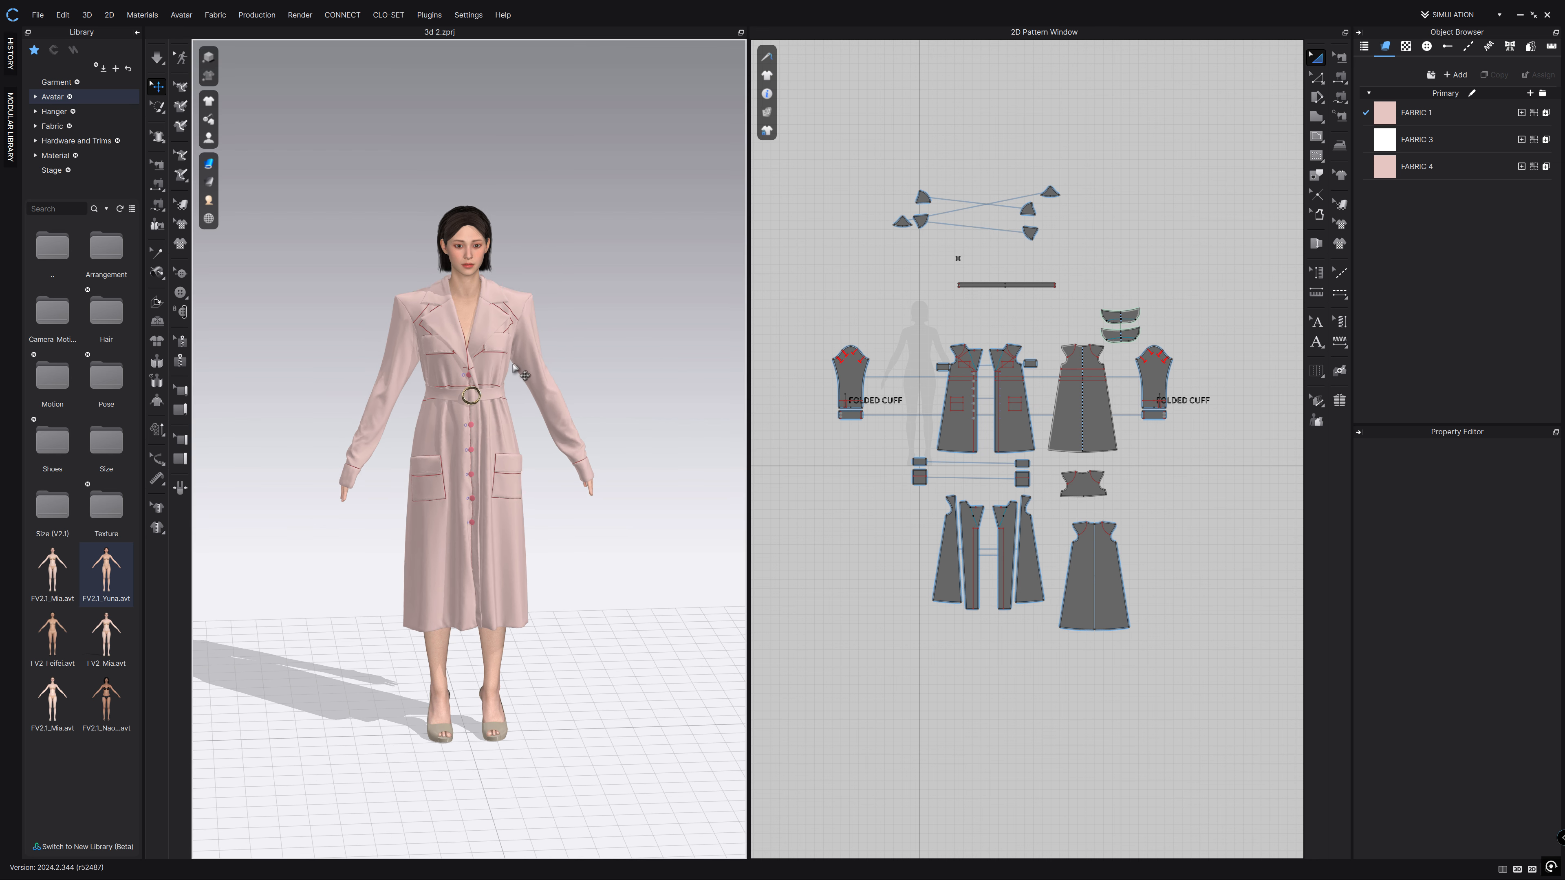
Reset all coat pattern pieces to their flat 2D arrangement around the avatar.
click(489, 365)
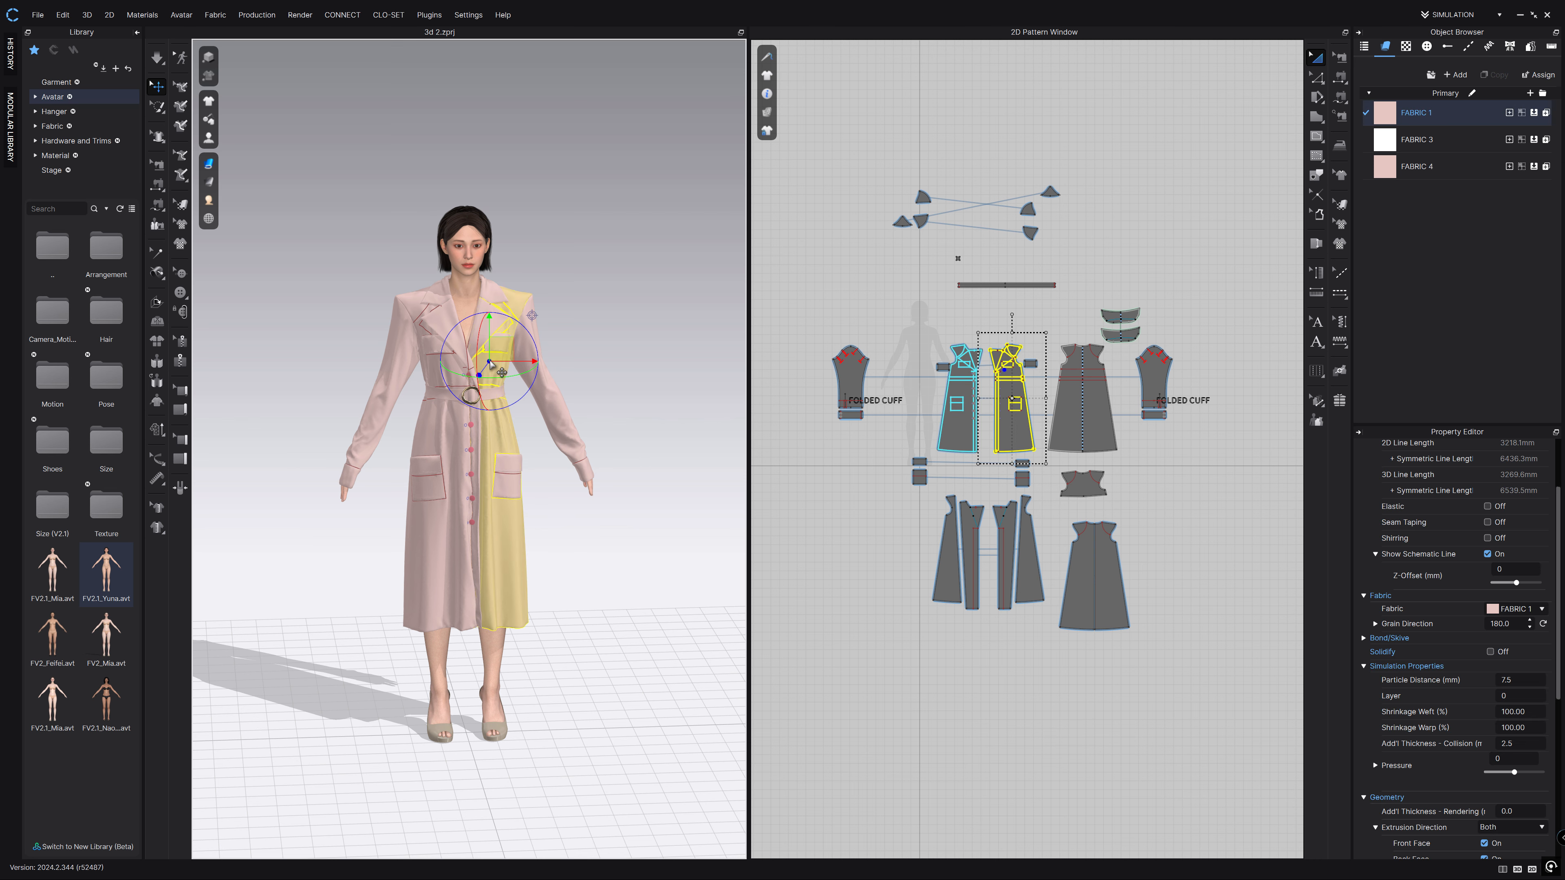
right_click(490, 363)
click(1240, 182)
drag(1238, 127, 807, 642)
right_click(498, 368)
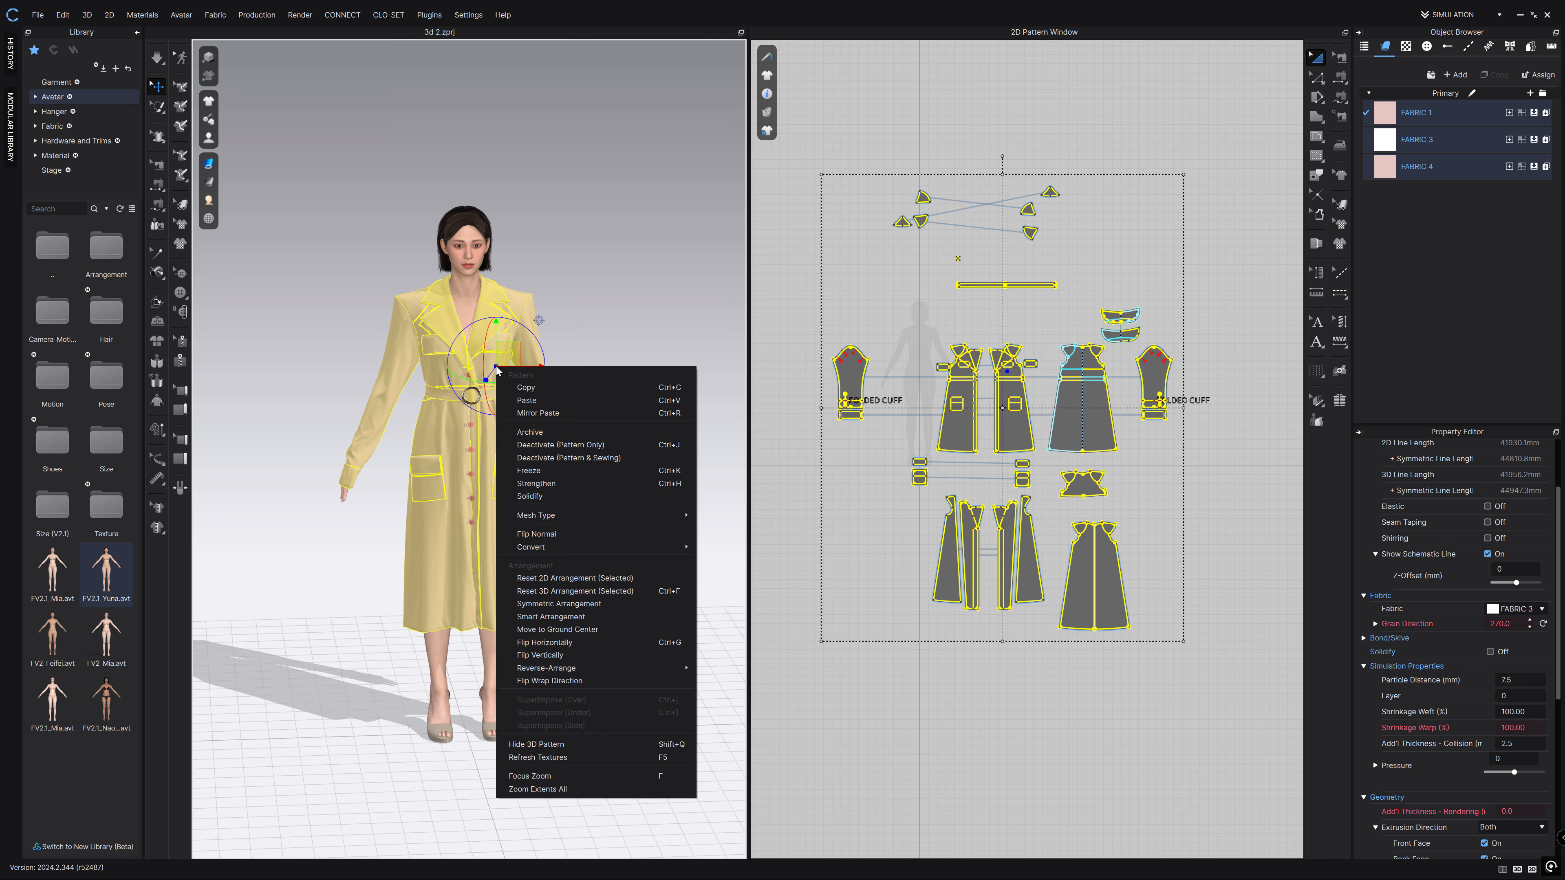
click(579, 578)
scroll(425, 392, down, 4)
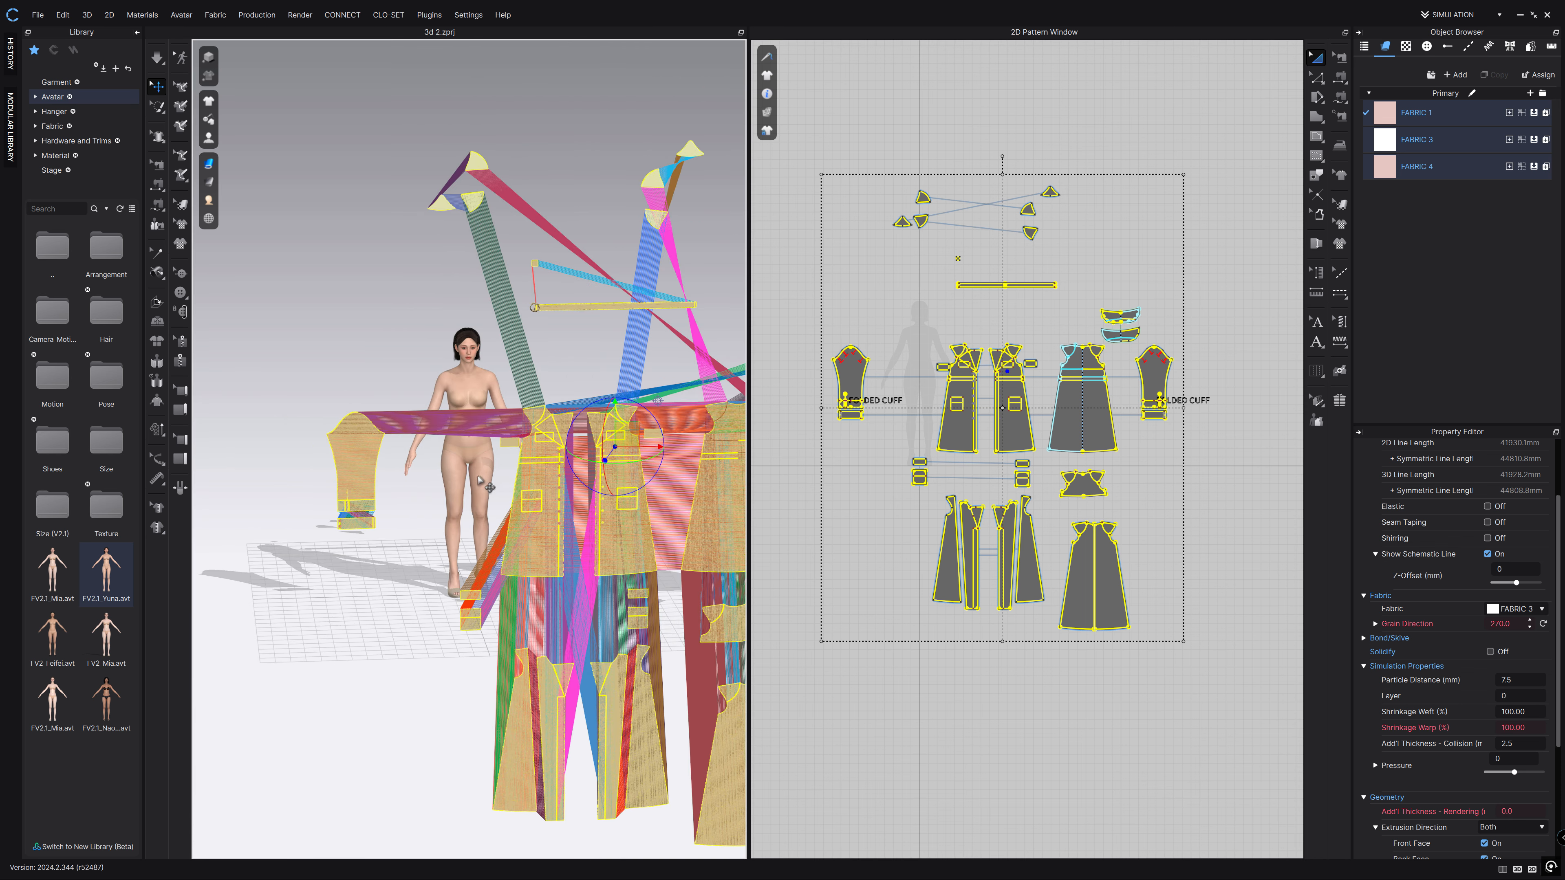
middle_drag(425, 392, 332, 324)
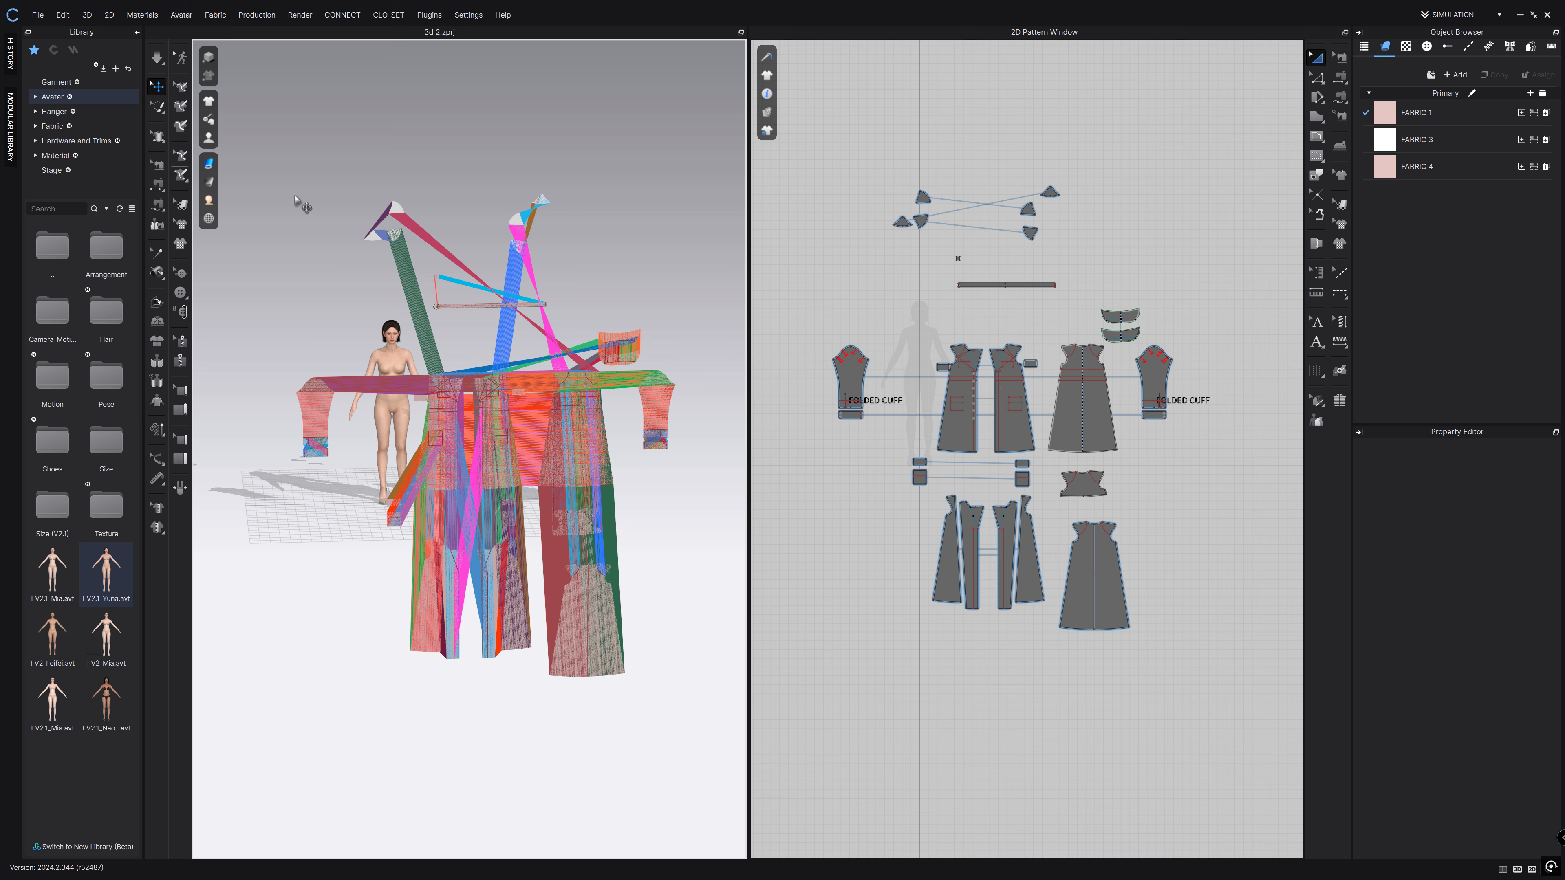
Orbit around the flattened pieces and turn off Garment Display > Show Threads.
mouse_move(212, 162)
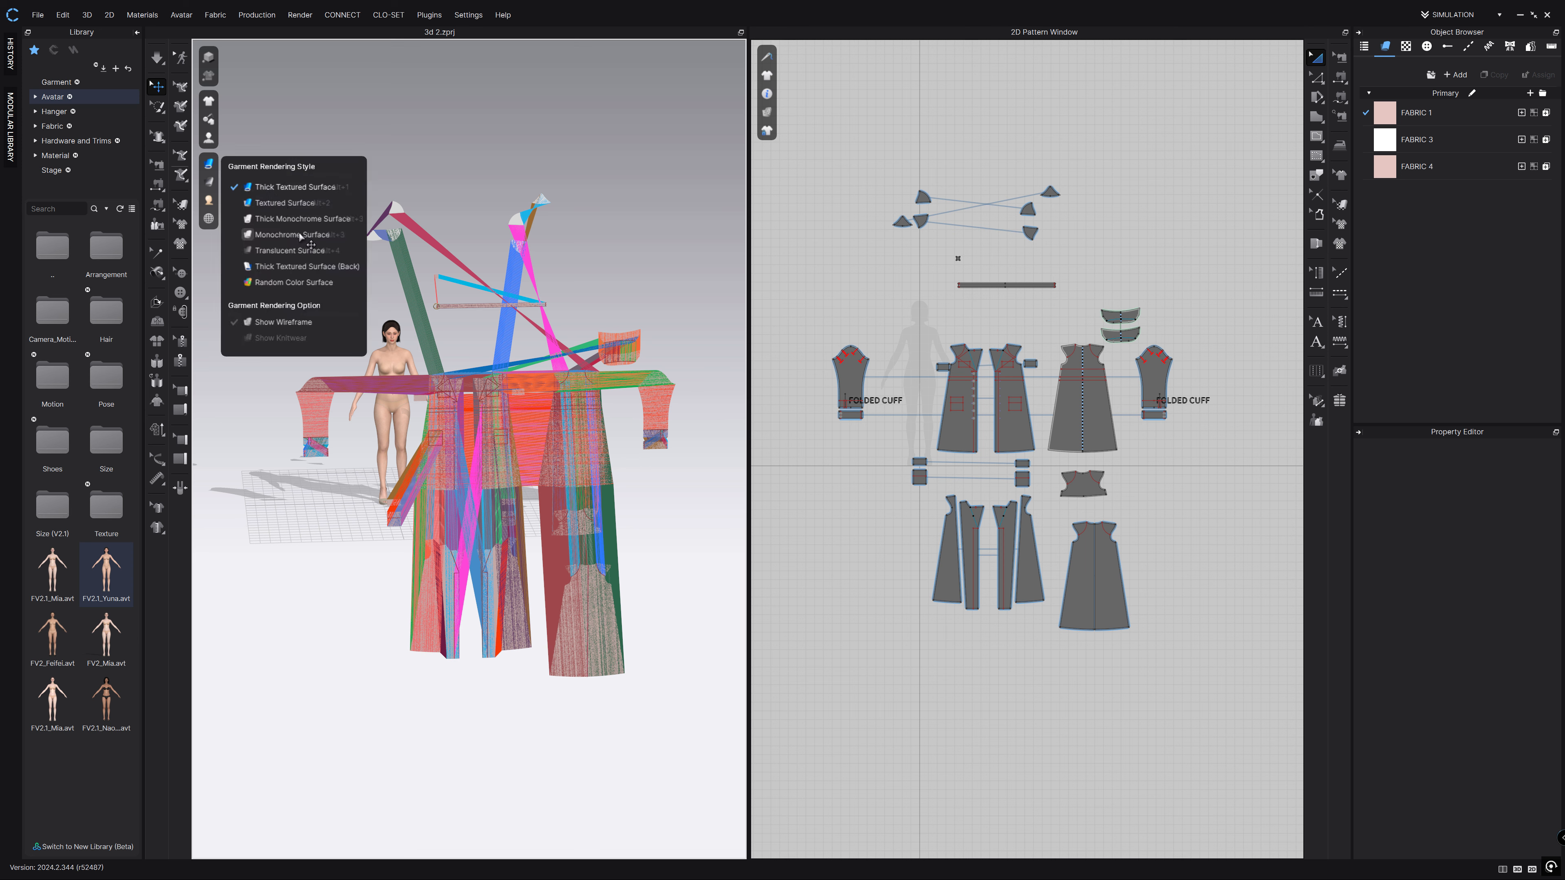
right_drag(628, 271, 440, 249)
middle_drag(524, 341, 684, 324)
scroll(308, 419, up, 2)
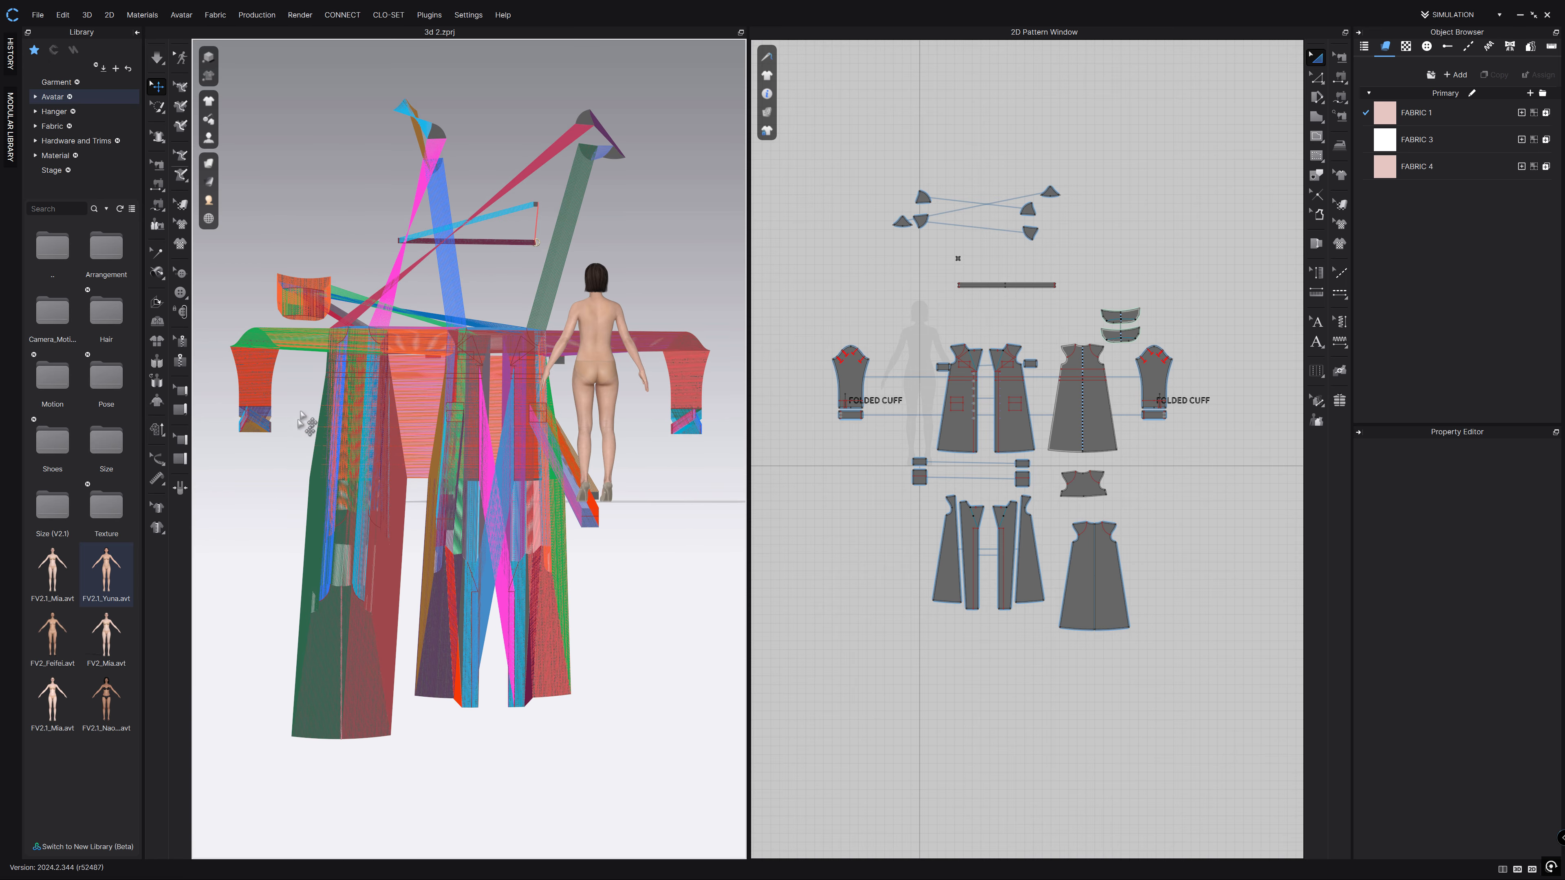
right_drag(359, 631, 315, 278)
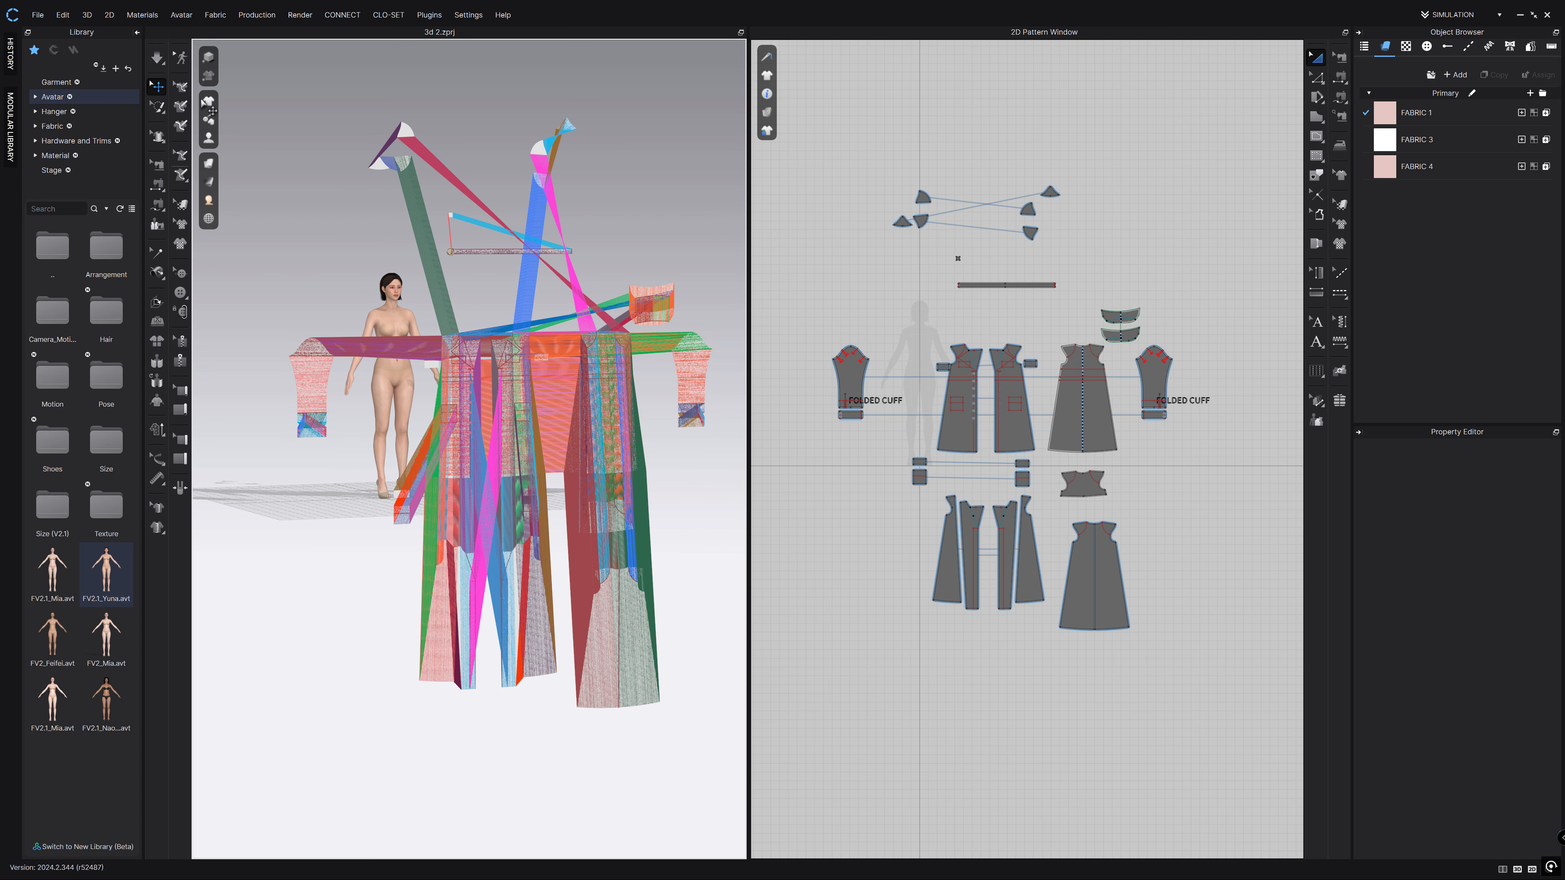
mouse_move(209, 103)
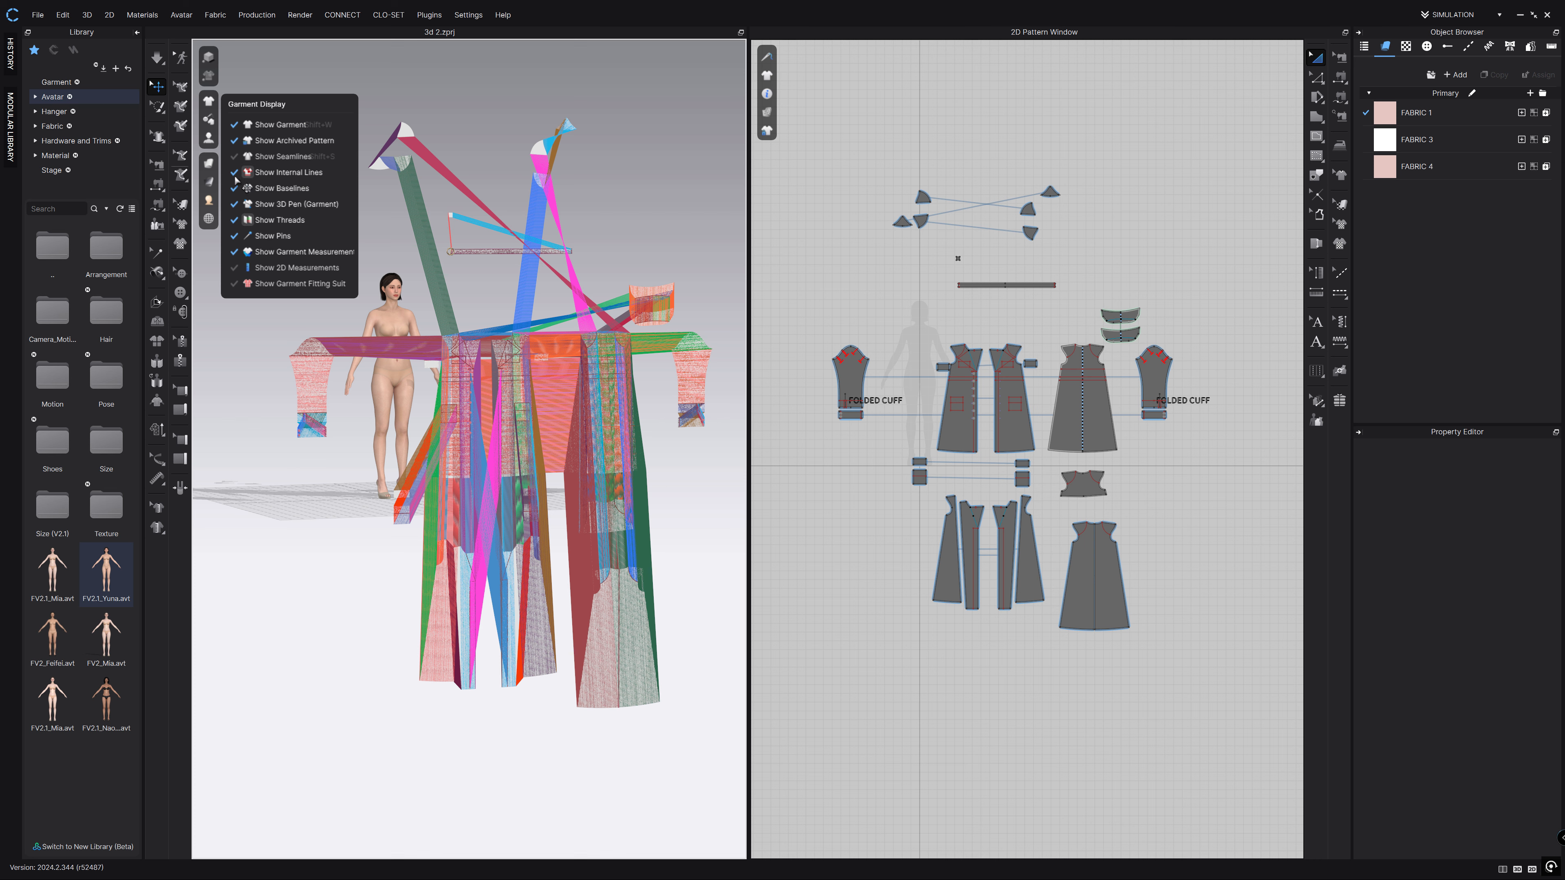
click(232, 220)
right_drag(635, 201, 753, 257)
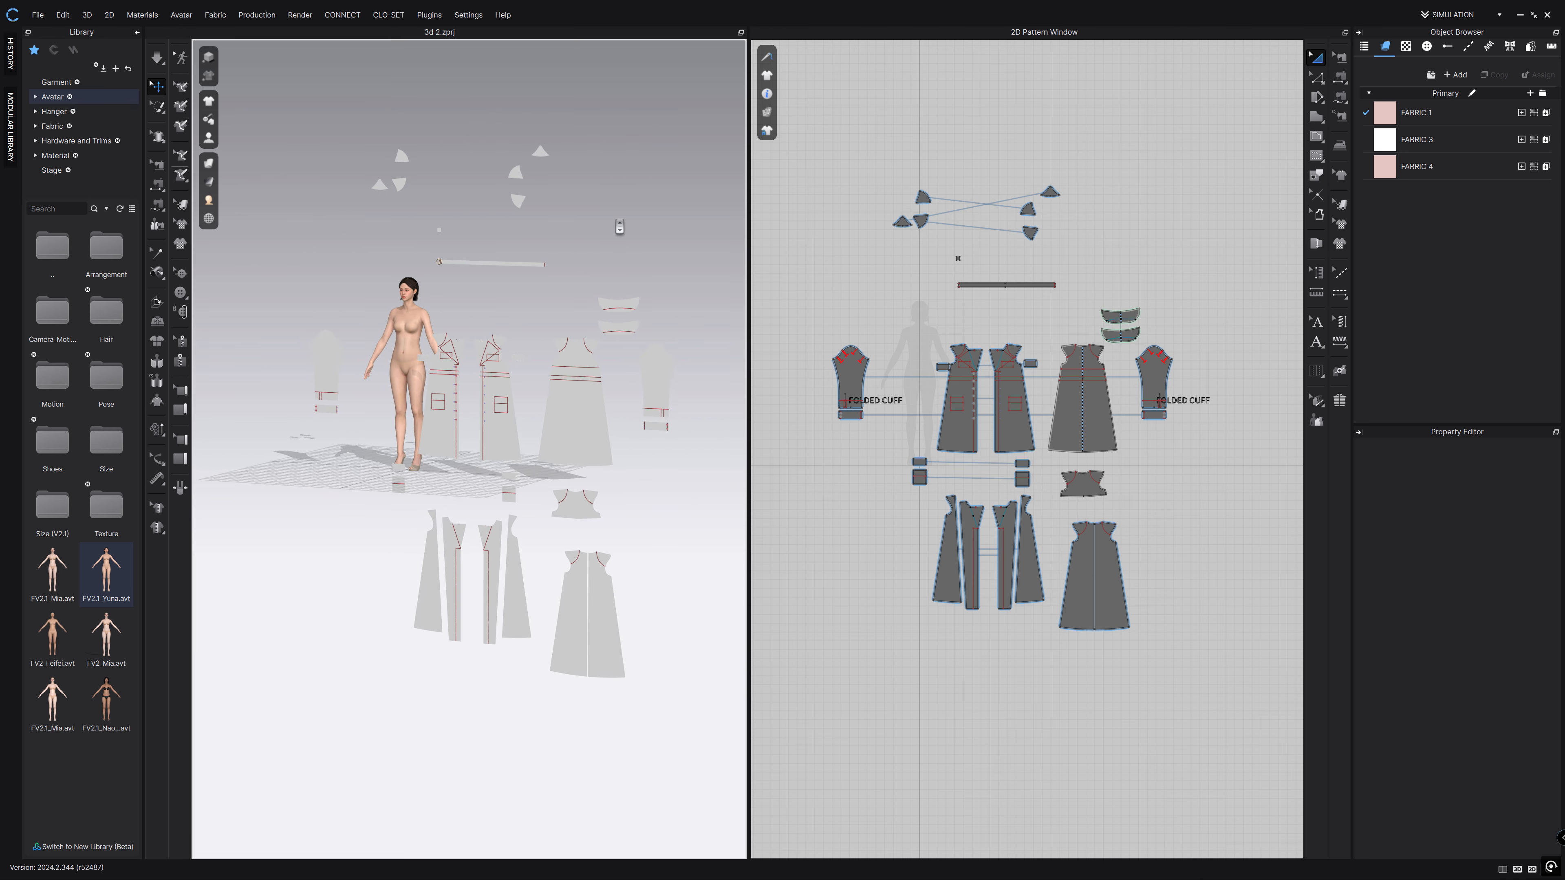
Save an FBX named render_2D.fbx with Select Avatars unchecked so only the garment exports.
click(34, 15)
mouse_move(77, 139)
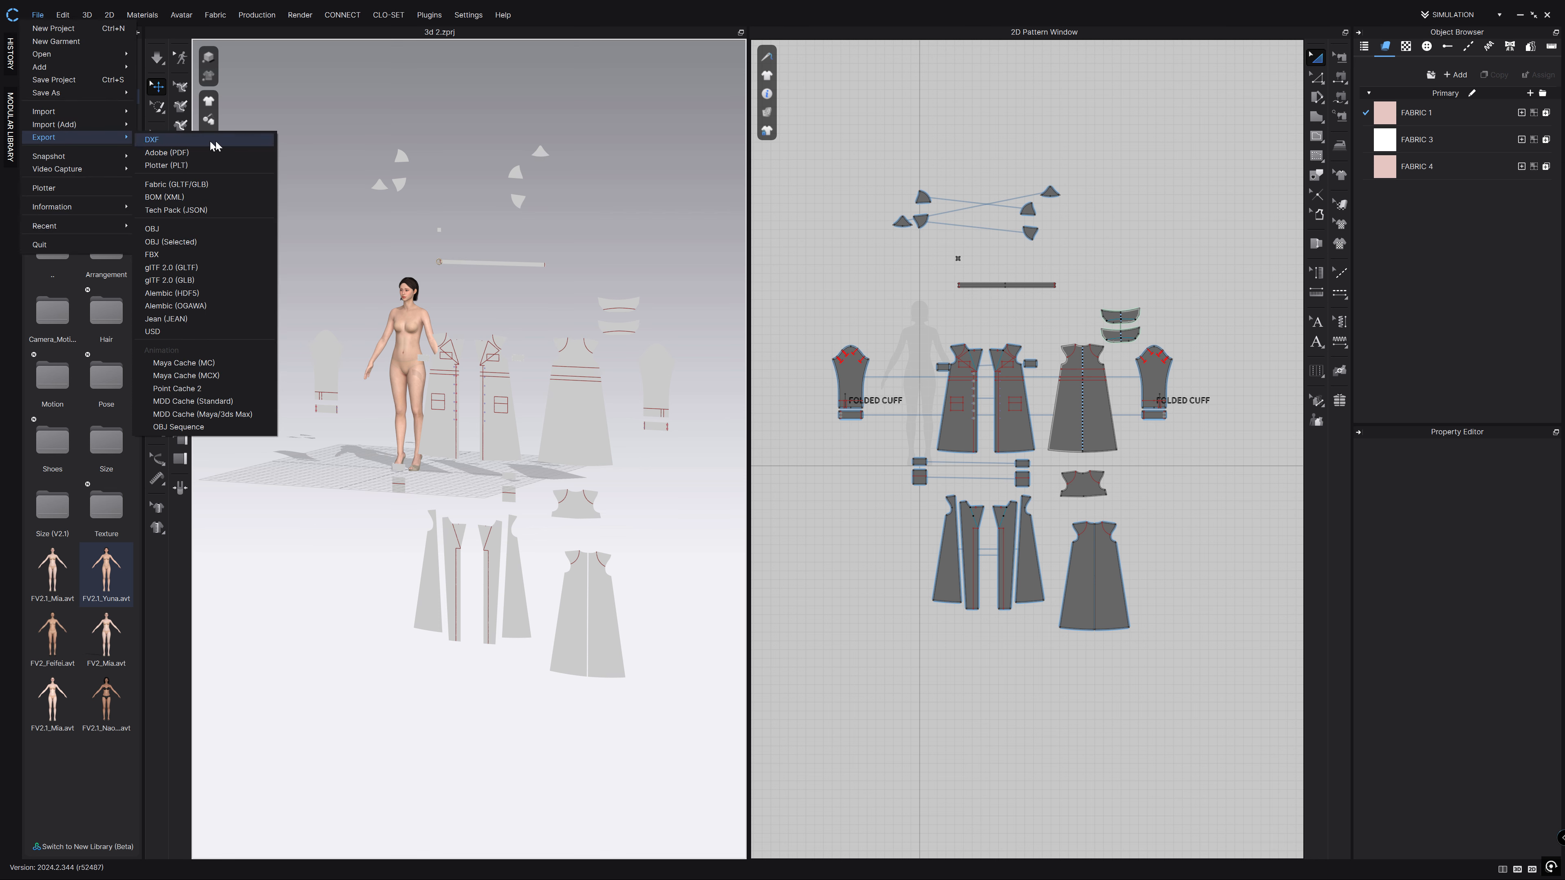
click(172, 258)
click(685, 213)
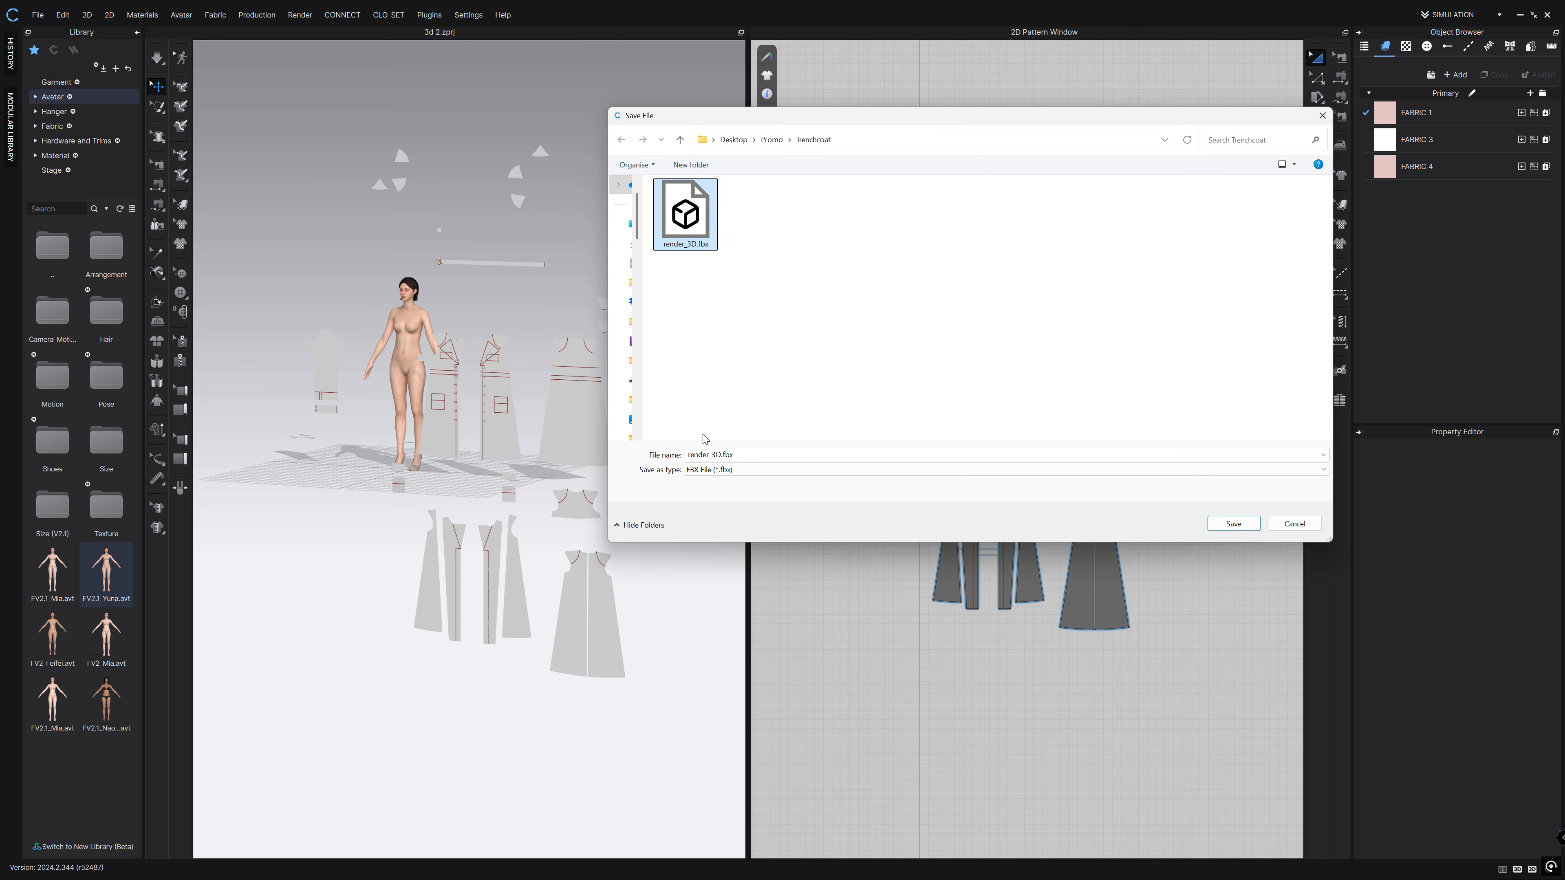
click(717, 456)
key(Right)
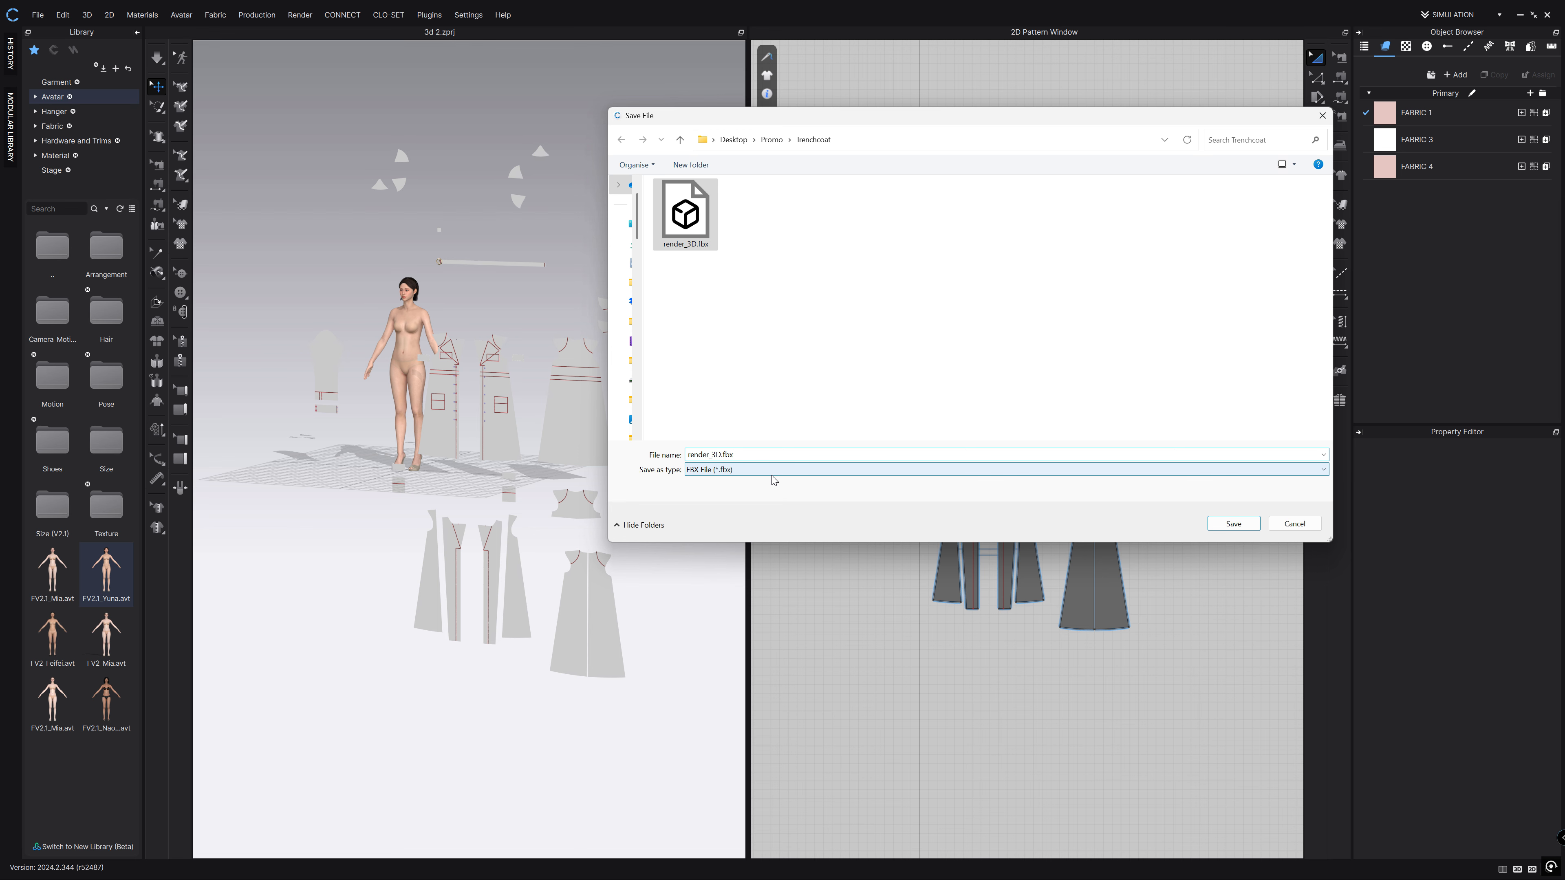
click(715, 455)
key(BackSpace)
text(2)
key(Return)
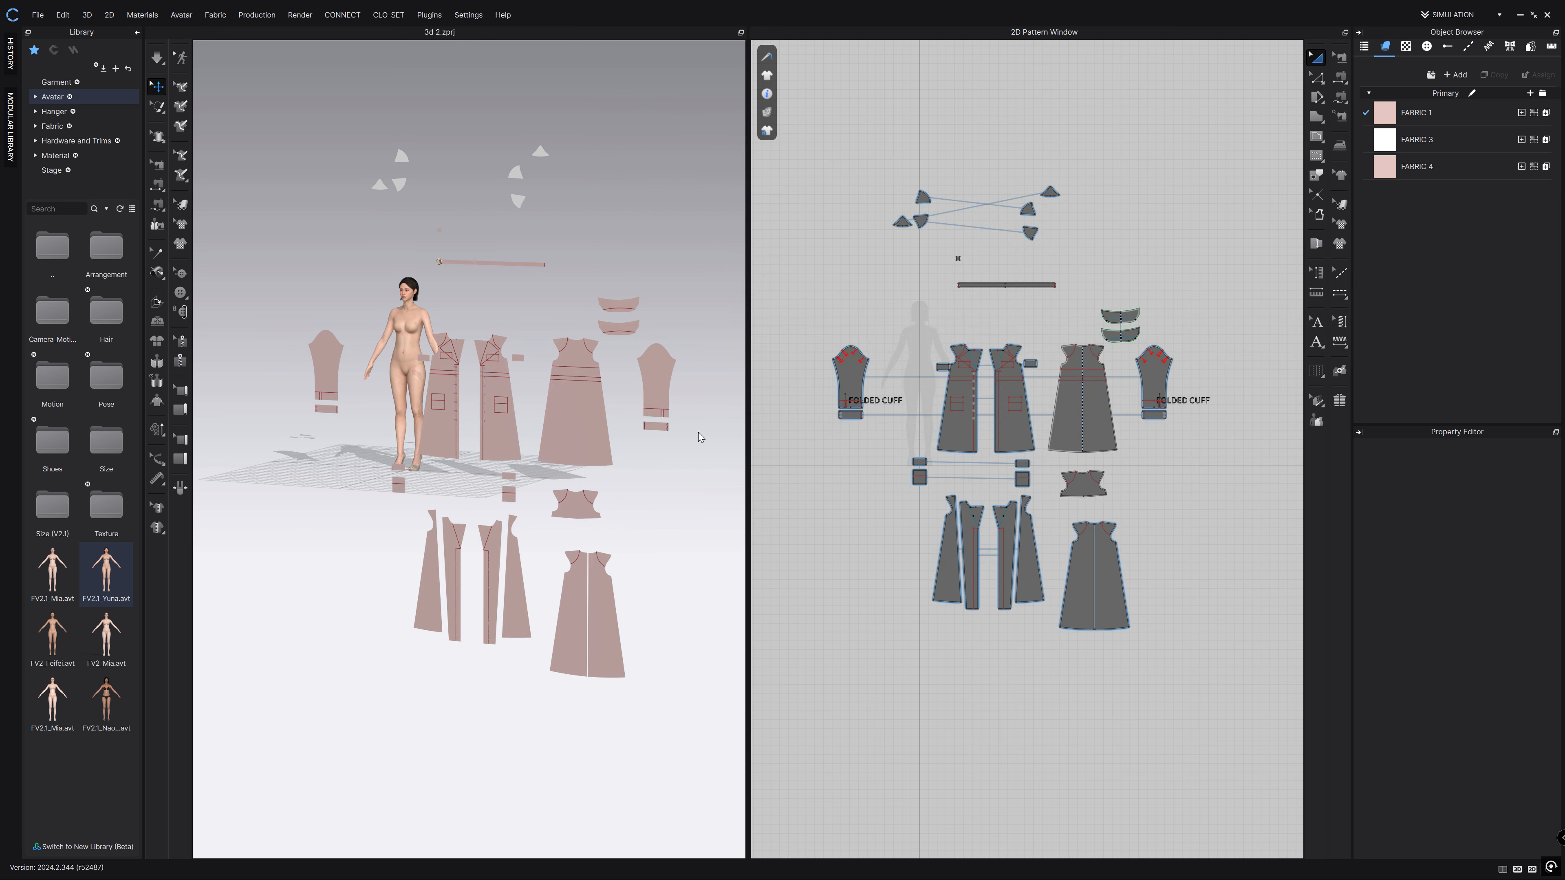
click(689, 206)
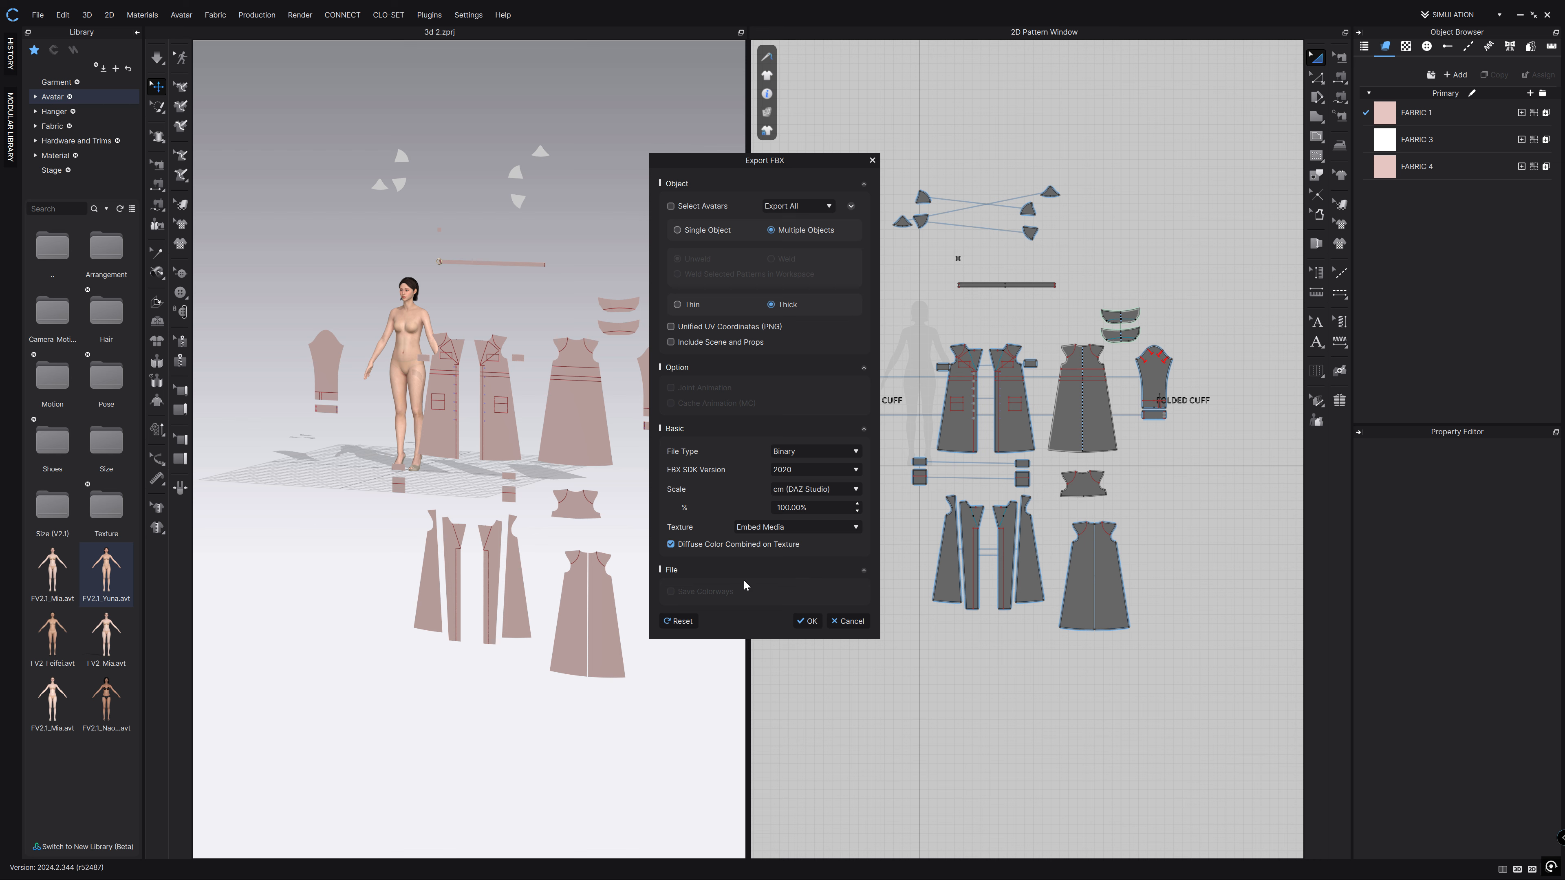
click(807, 620)
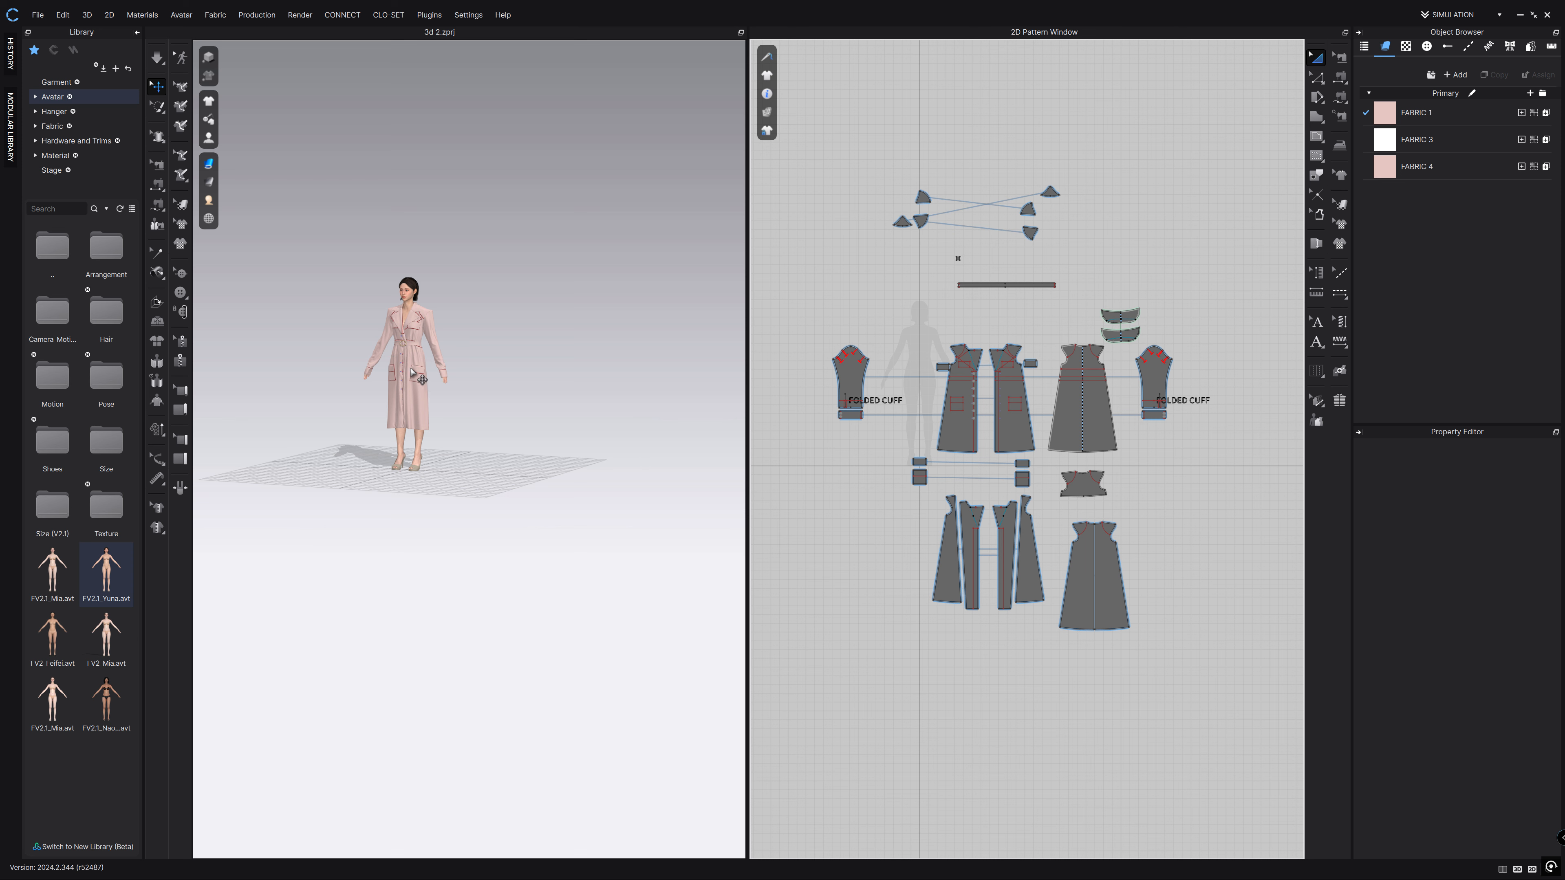
Set the particle distance of all pattern pieces to 10.
drag(1245, 136, 804, 675)
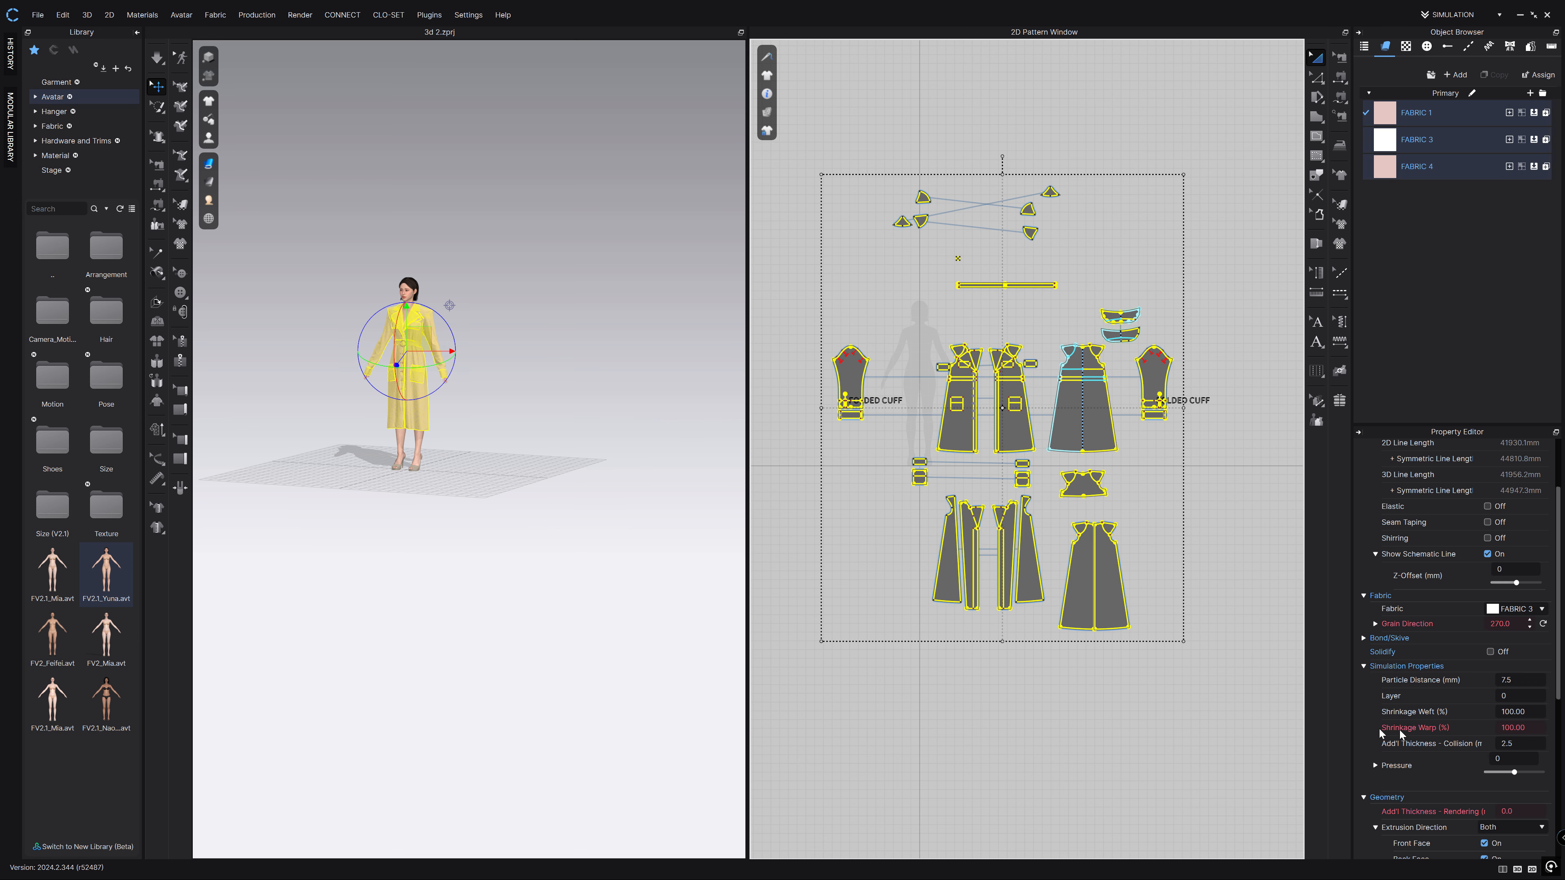
click(1517, 680)
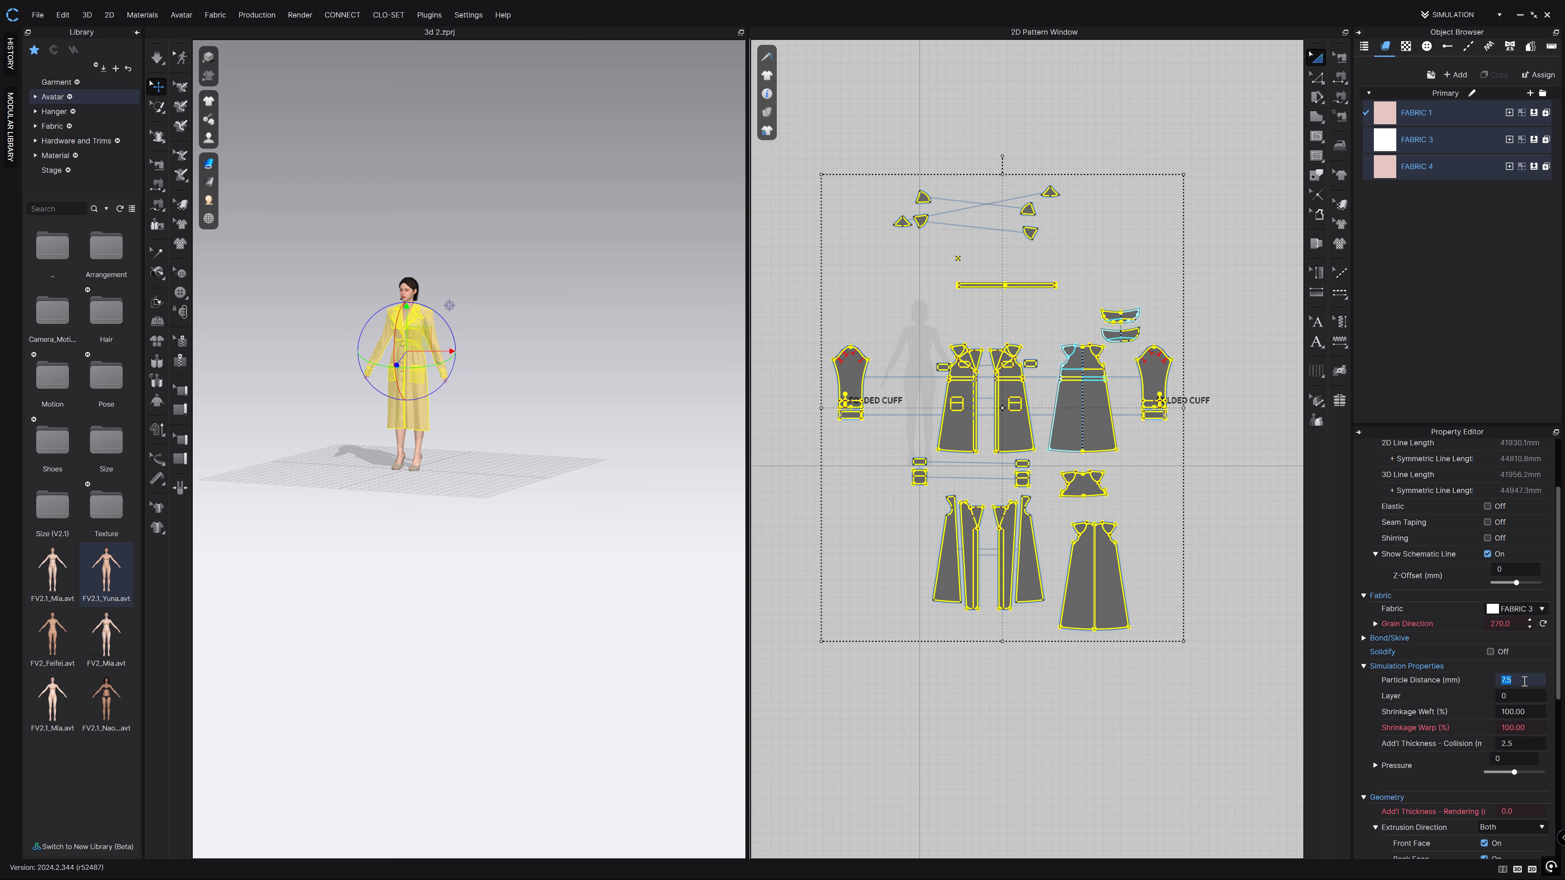
key(Return)
click(897, 121)
Run the simulation to re-drape the coat on the avatar, then stop it.
click(157, 57)
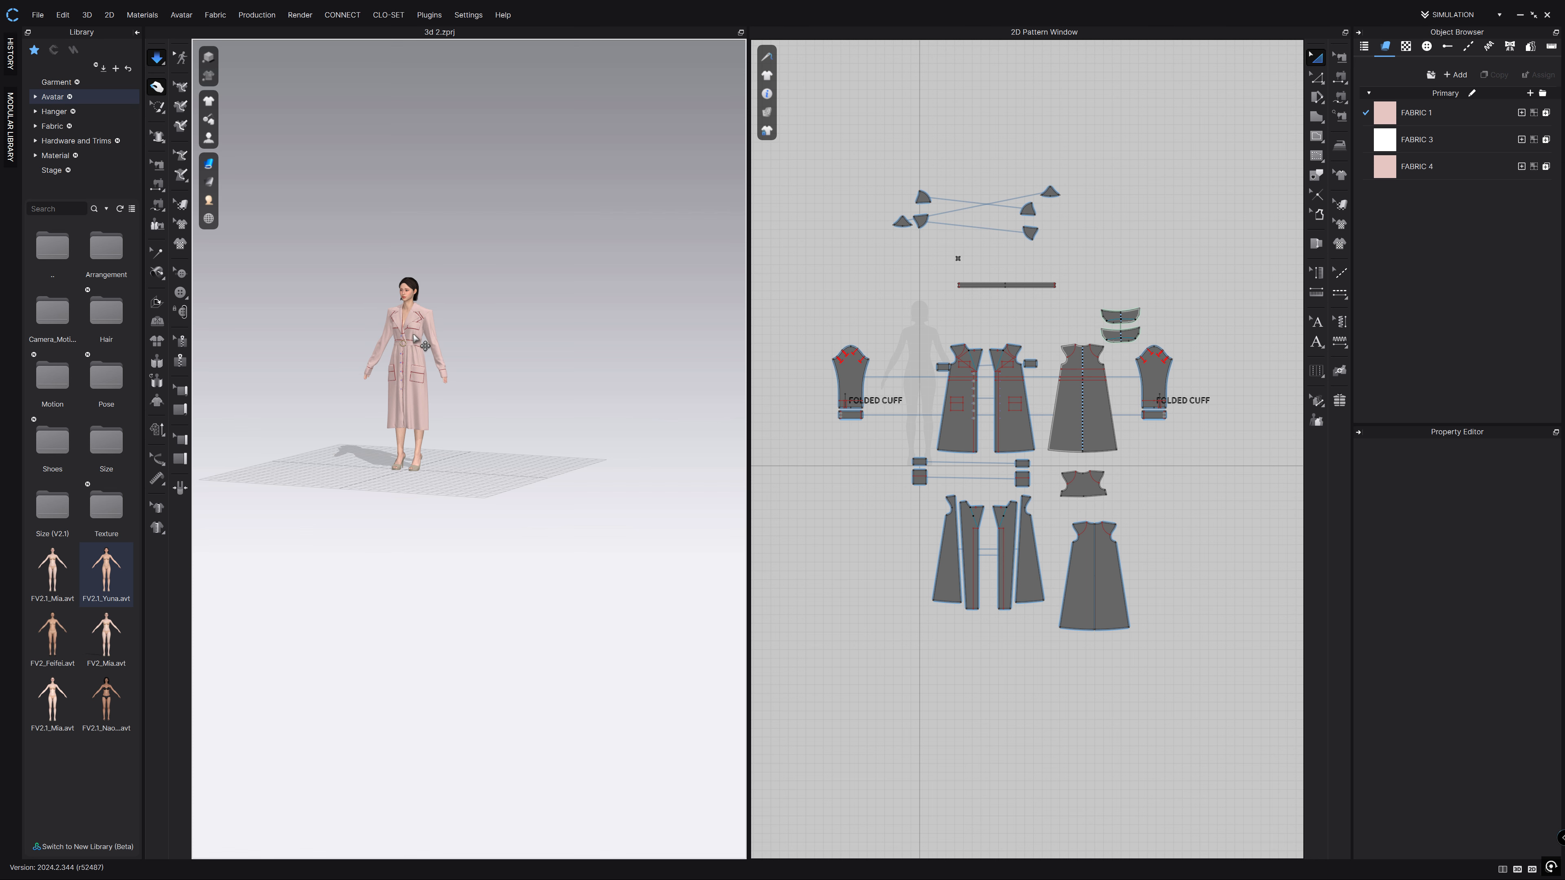
scroll(410, 327, up, 6)
scroll(566, 394, down, 6)
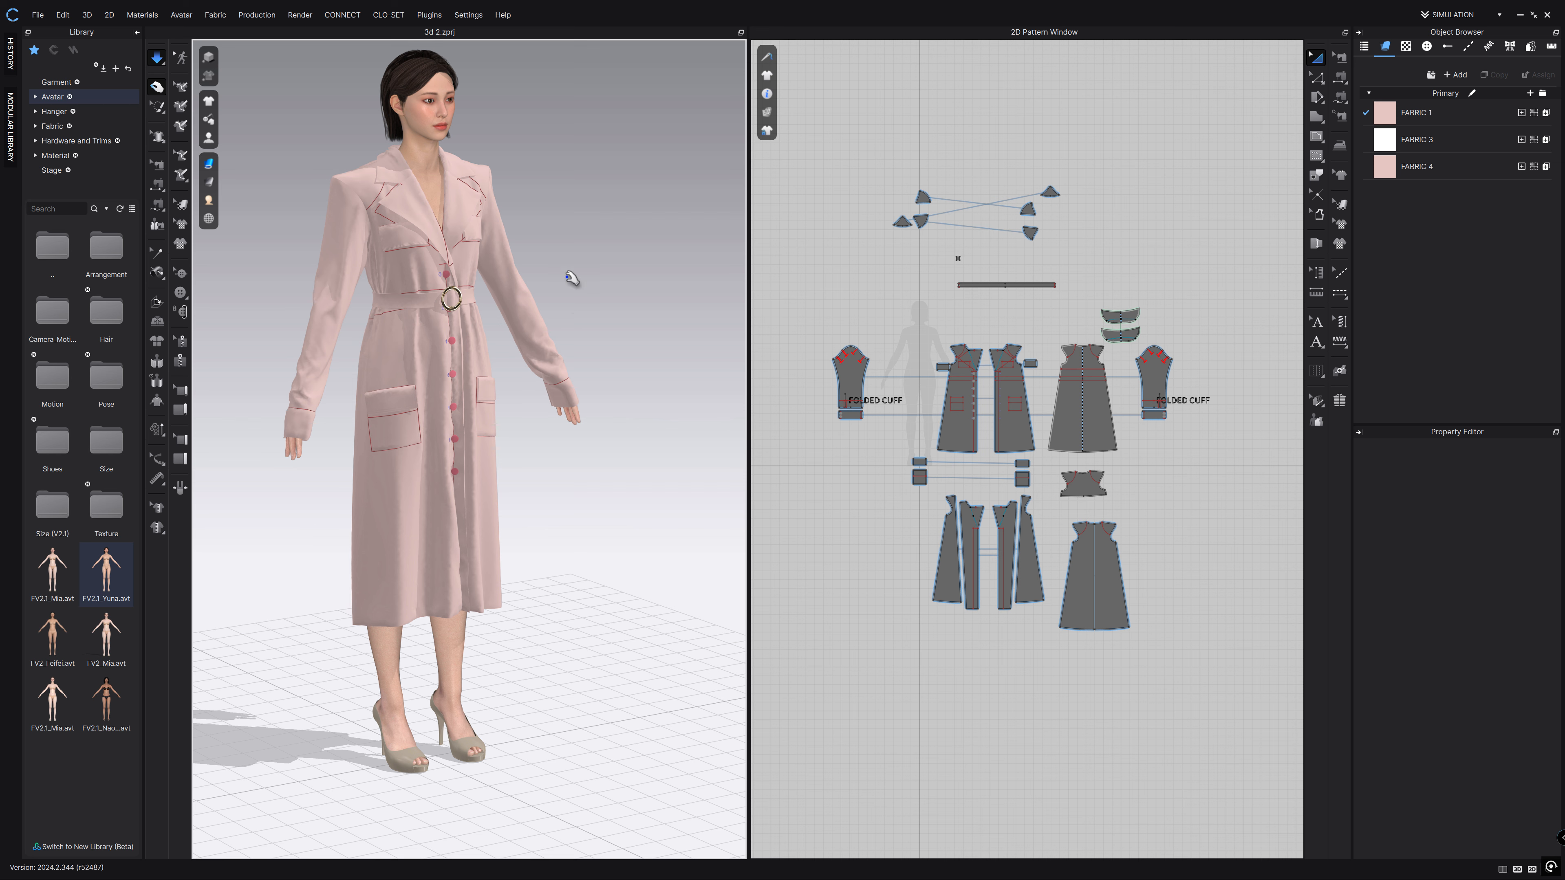
right_drag(580, 288, 441, 300)
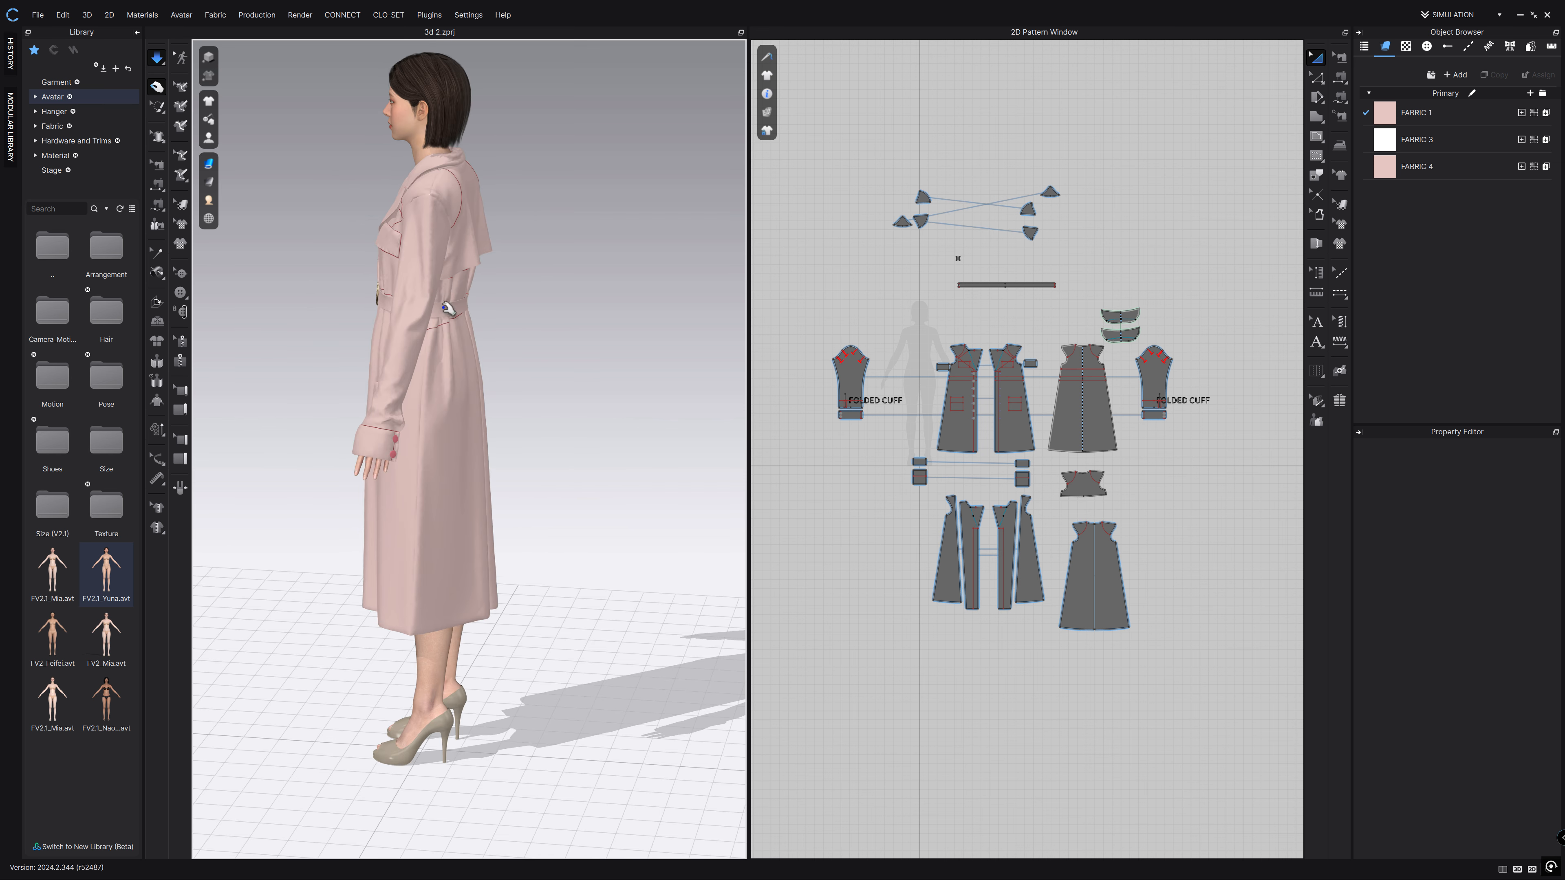
right_drag(370, 402, 452, 394)
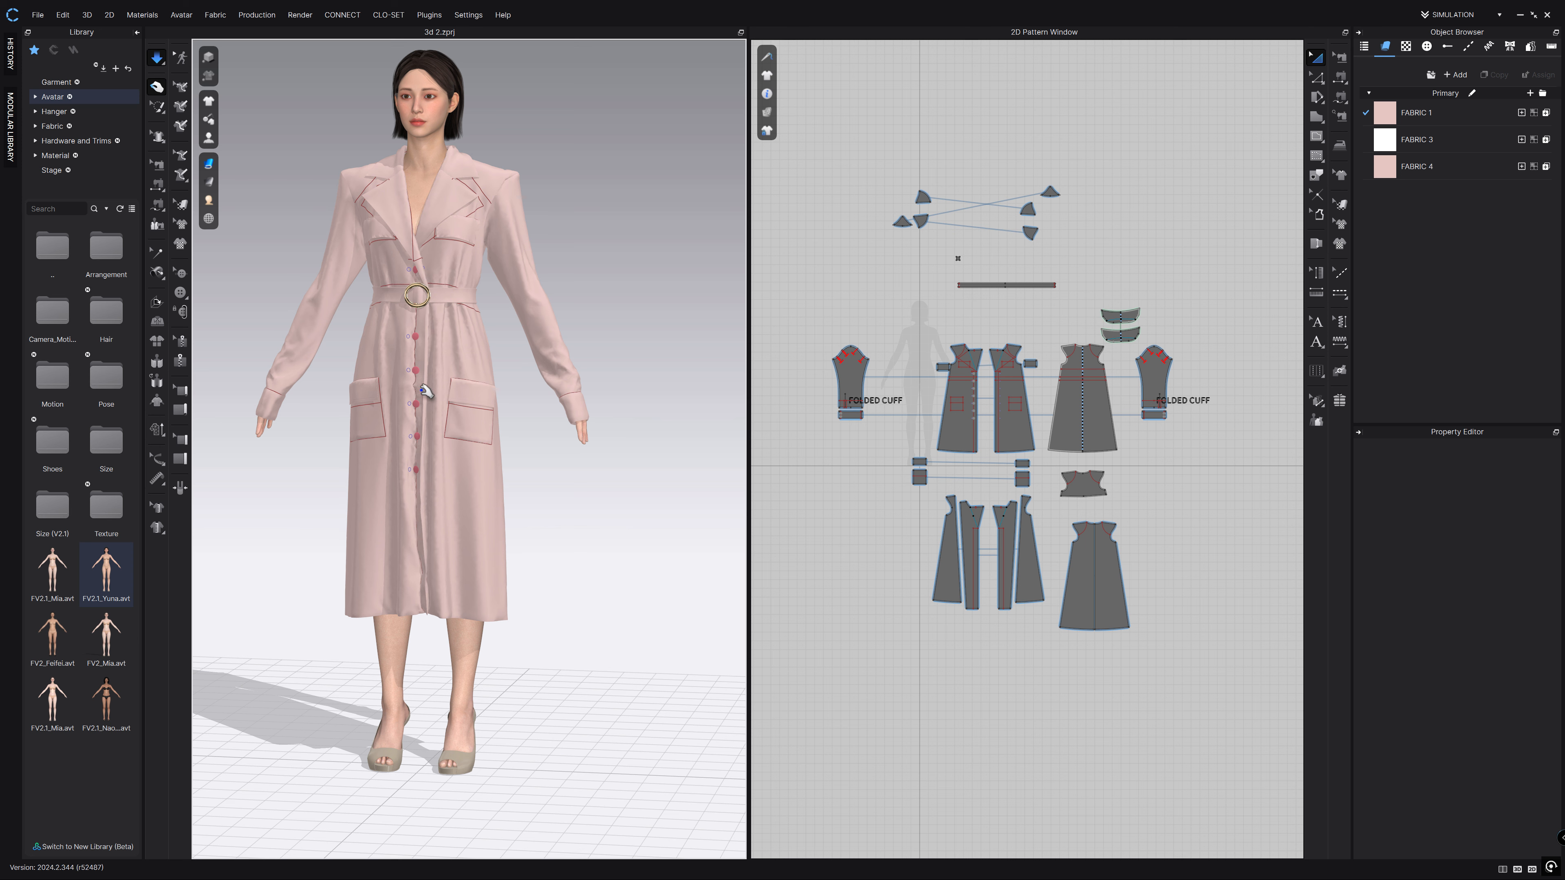
click(158, 62)
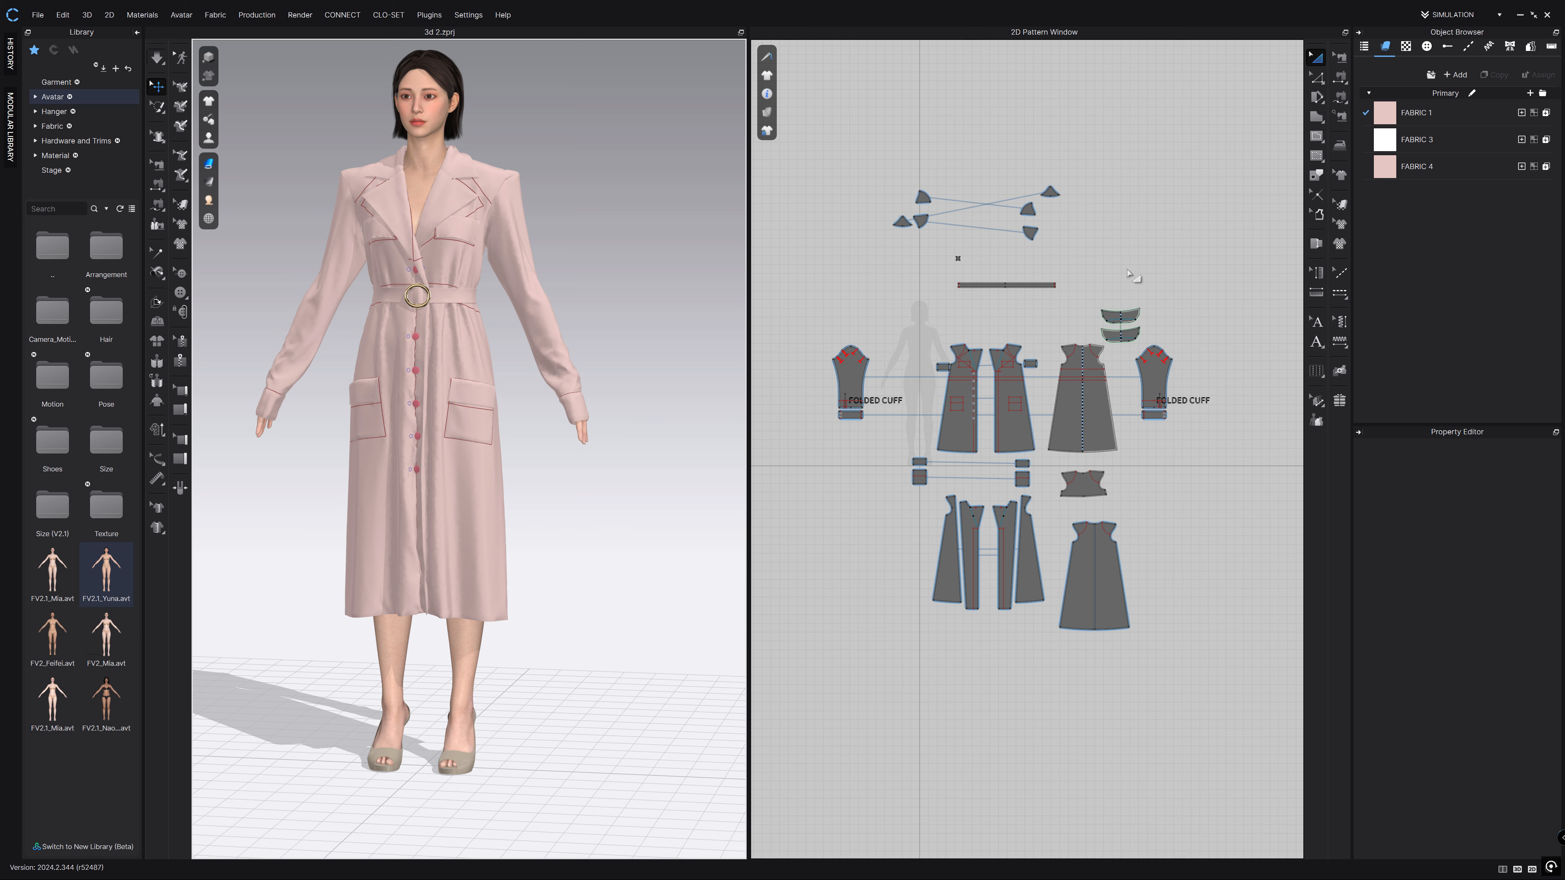
click(1453, 14)
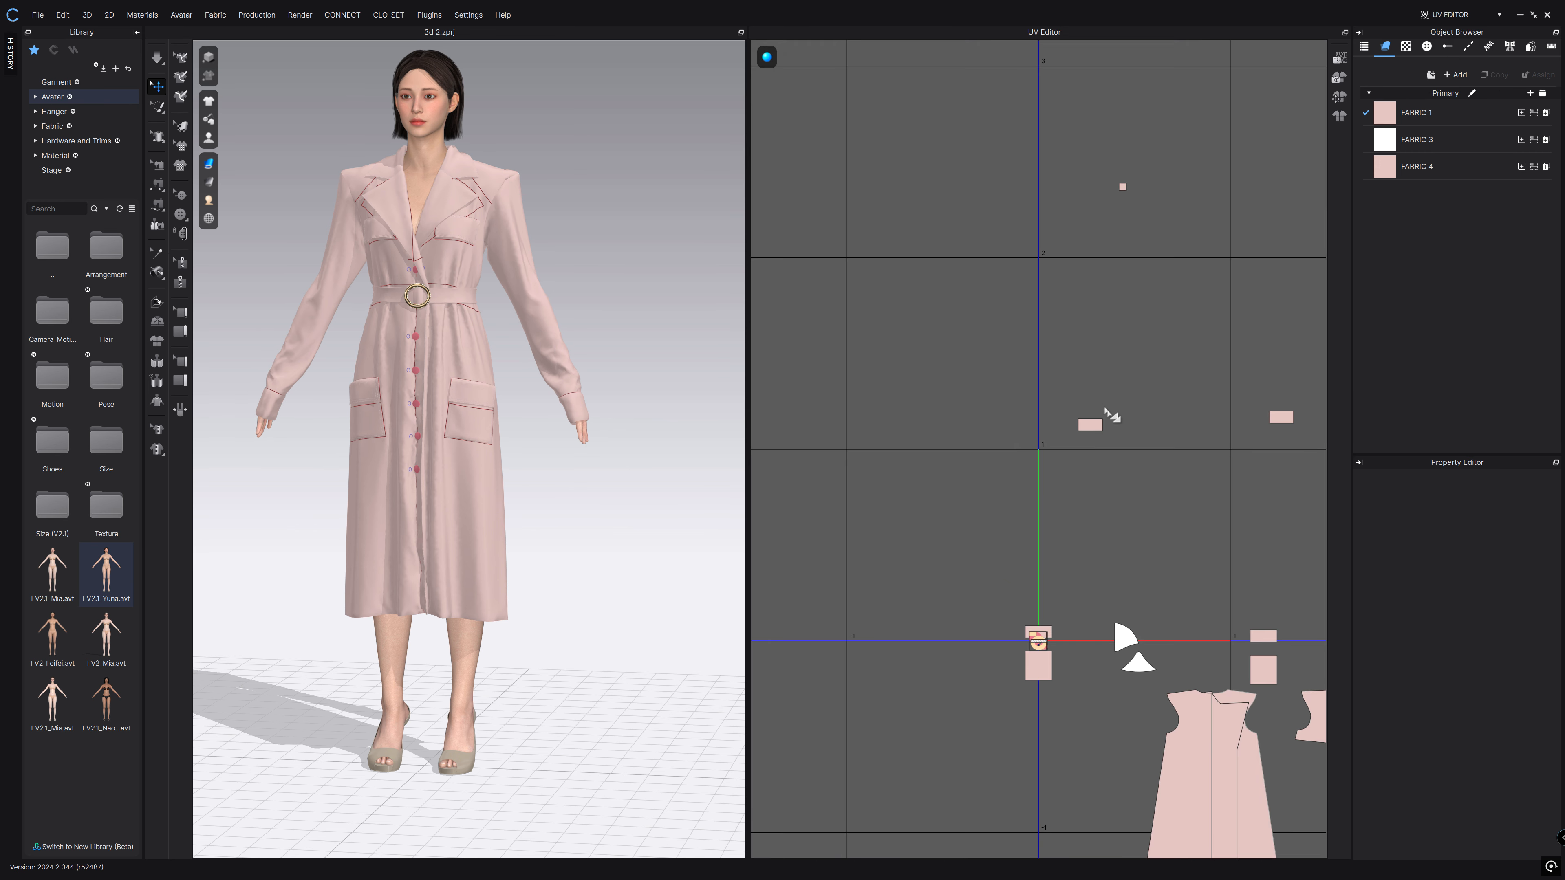
Reset the UVs to the 2D arrangement in the UV Editor, then switch back to Simulation mode.
scroll(1137, 481, down, 5)
middle_drag(1205, 414, 1076, 349)
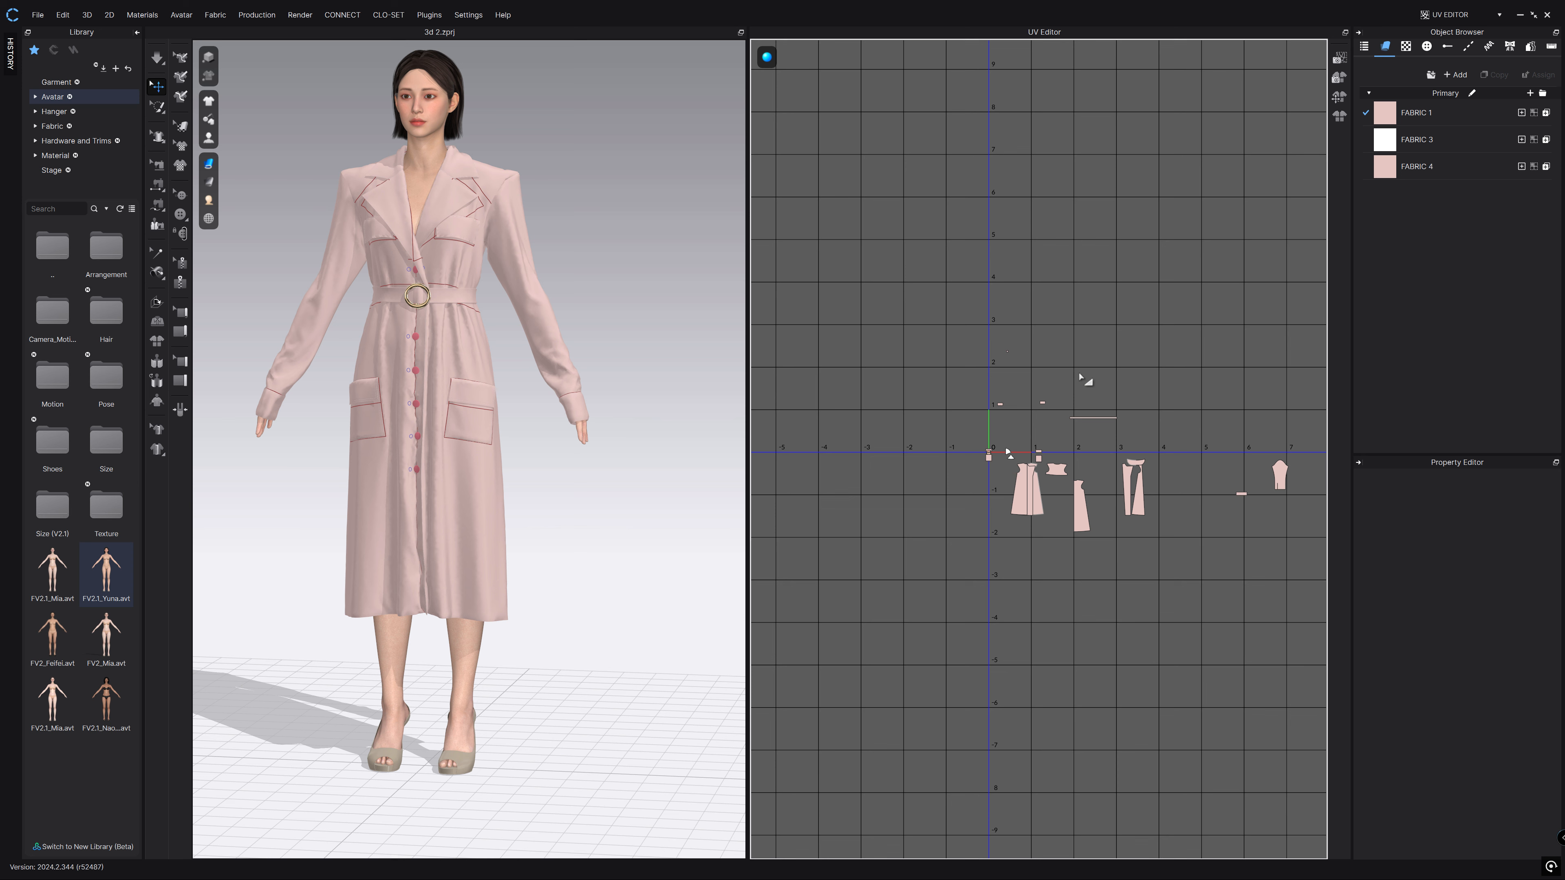
right_click(1079, 377)
right_click(1016, 315)
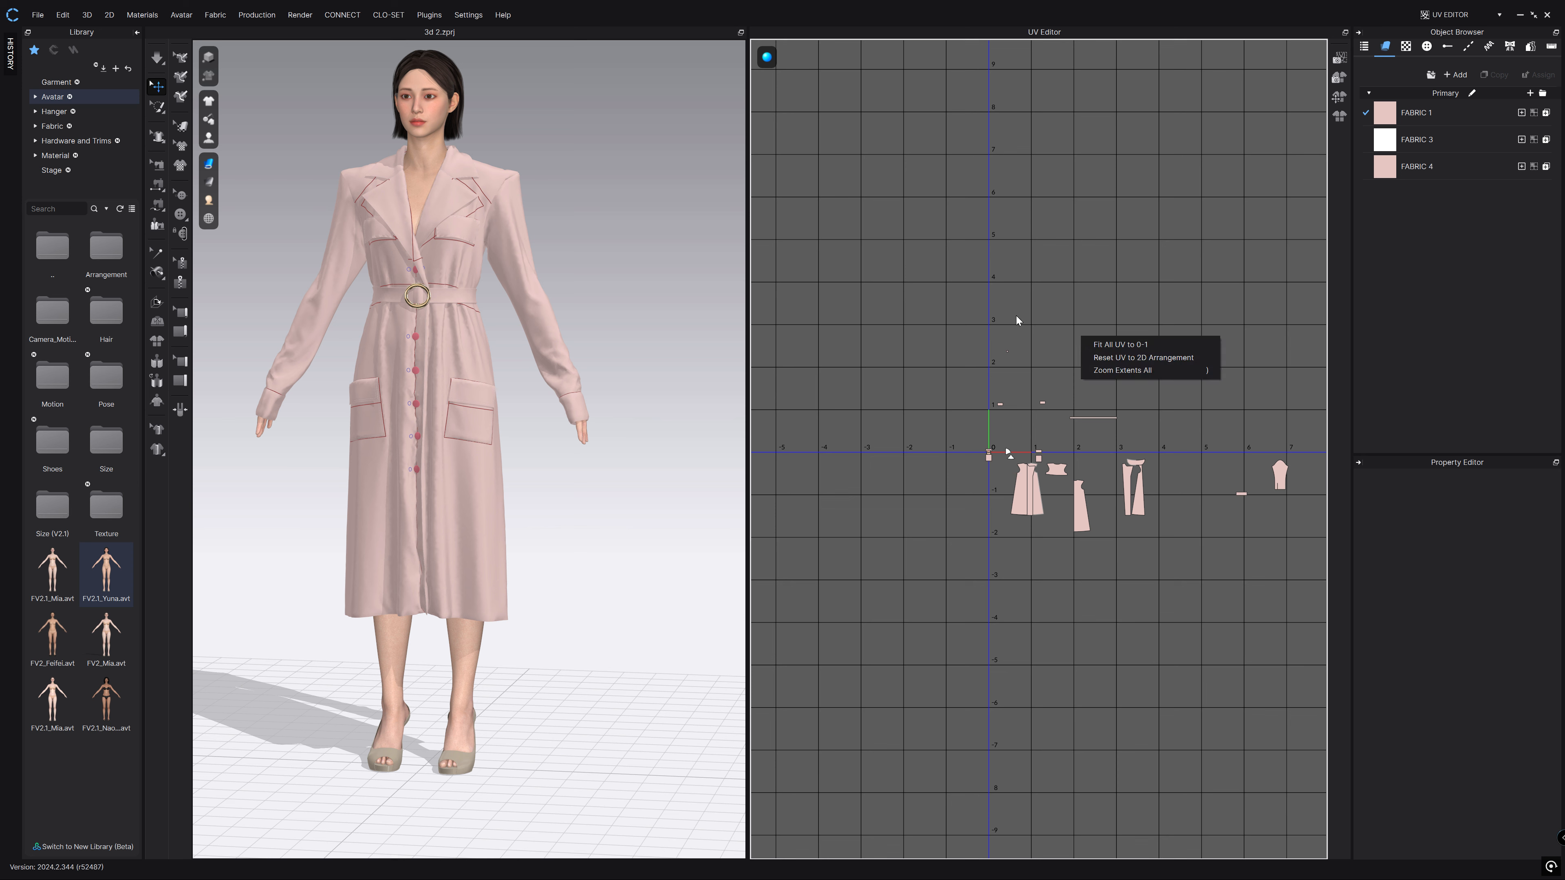
click(1074, 337)
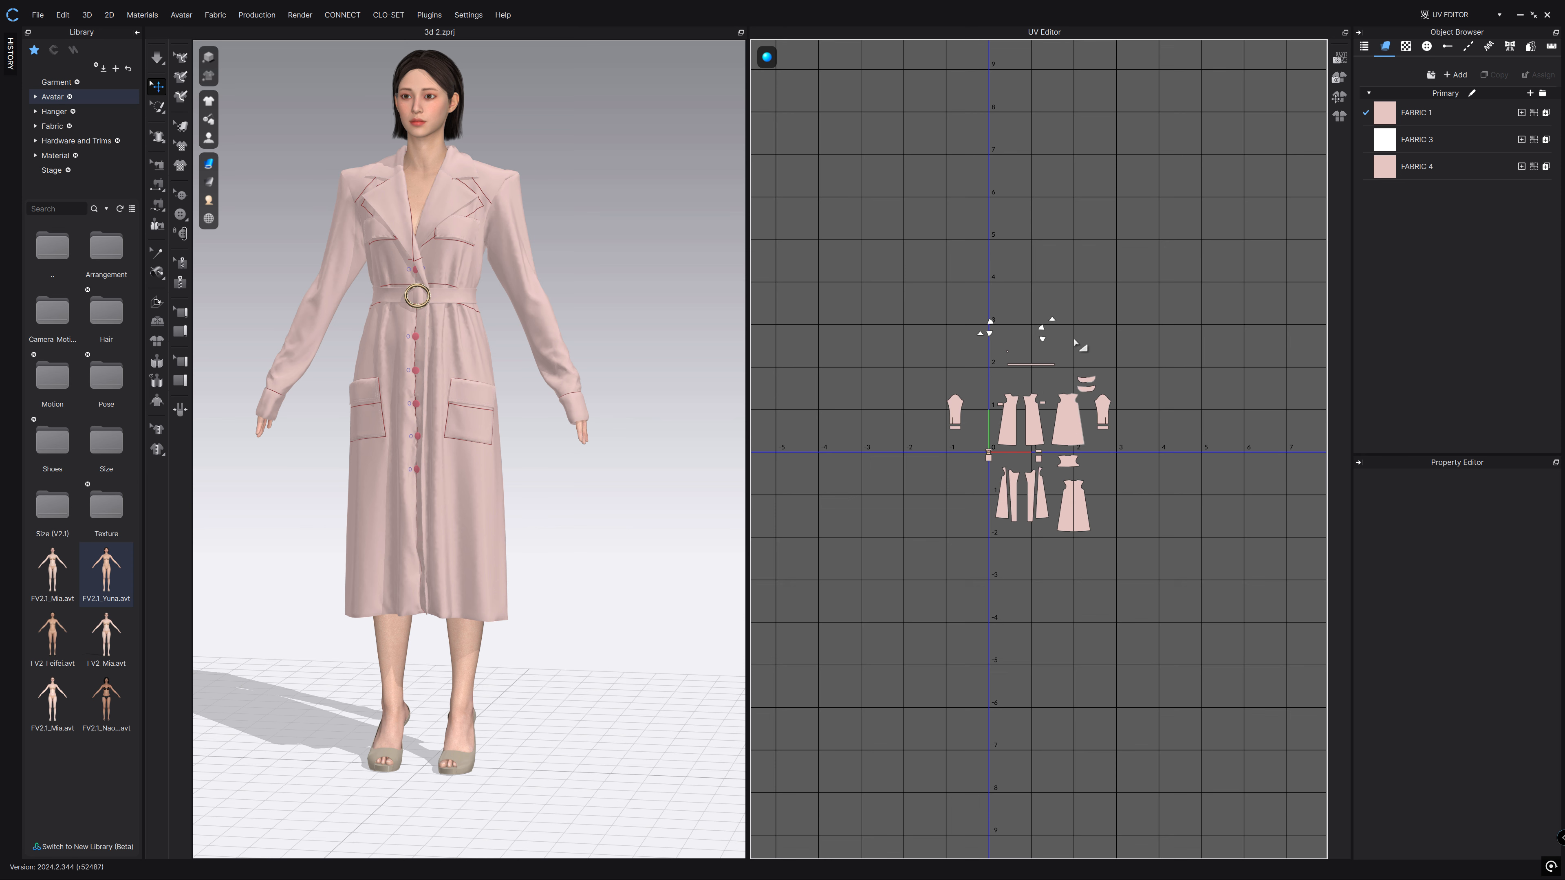
click(1451, 14)
click(1453, 31)
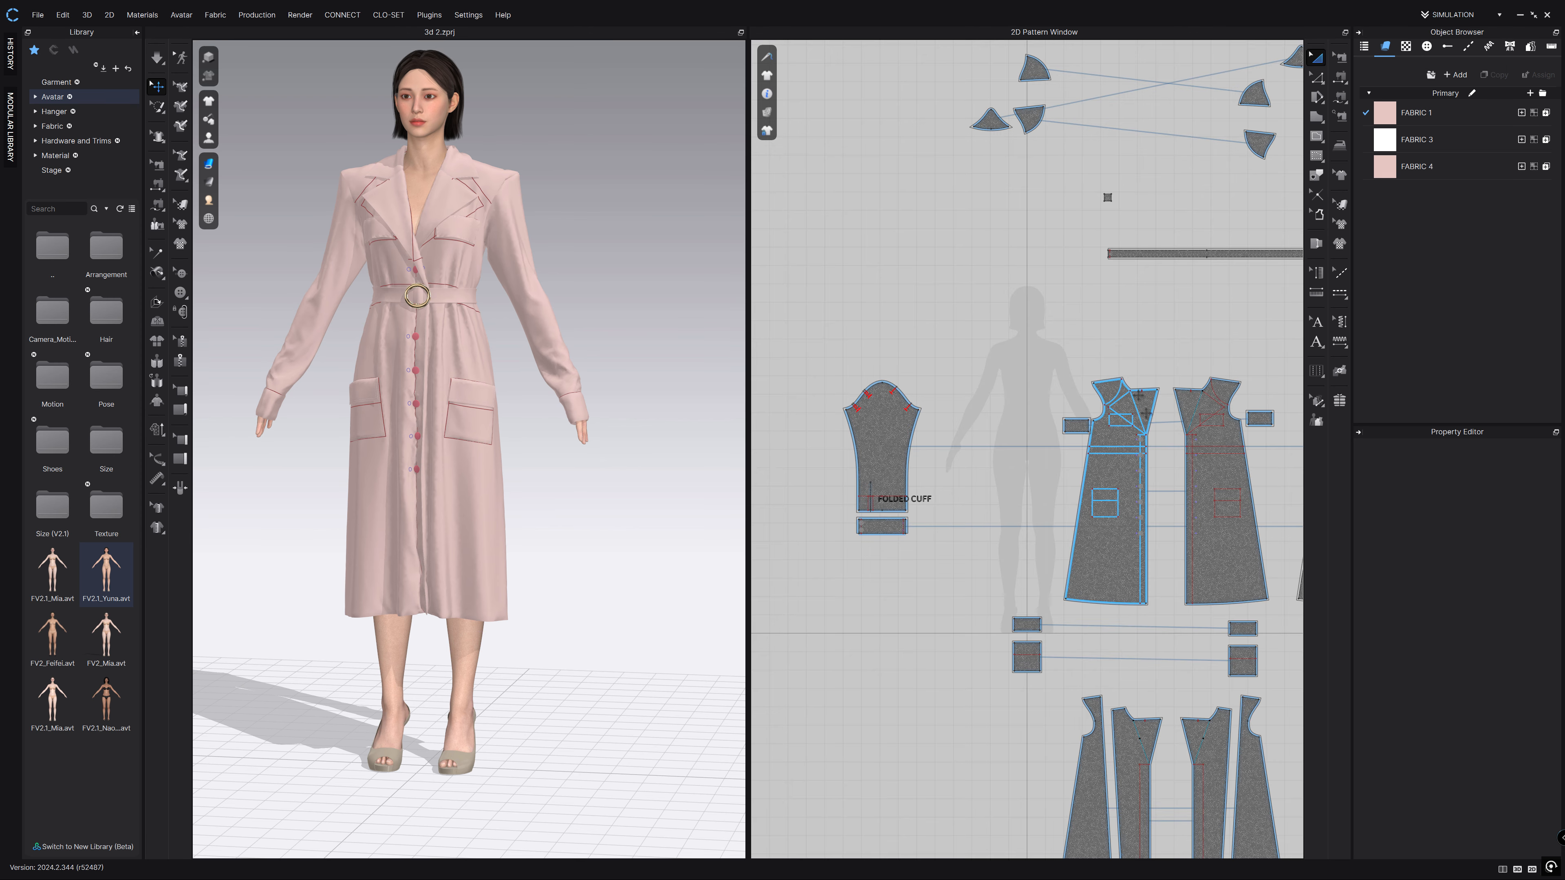
Export all patterns to start_meshes.obj as thin meshes with unified UV coordinates.
scroll(971, 306, down, 5)
middle_drag(971, 306, 957, 303)
middle_drag(605, 358, 649, 422)
click(38, 15)
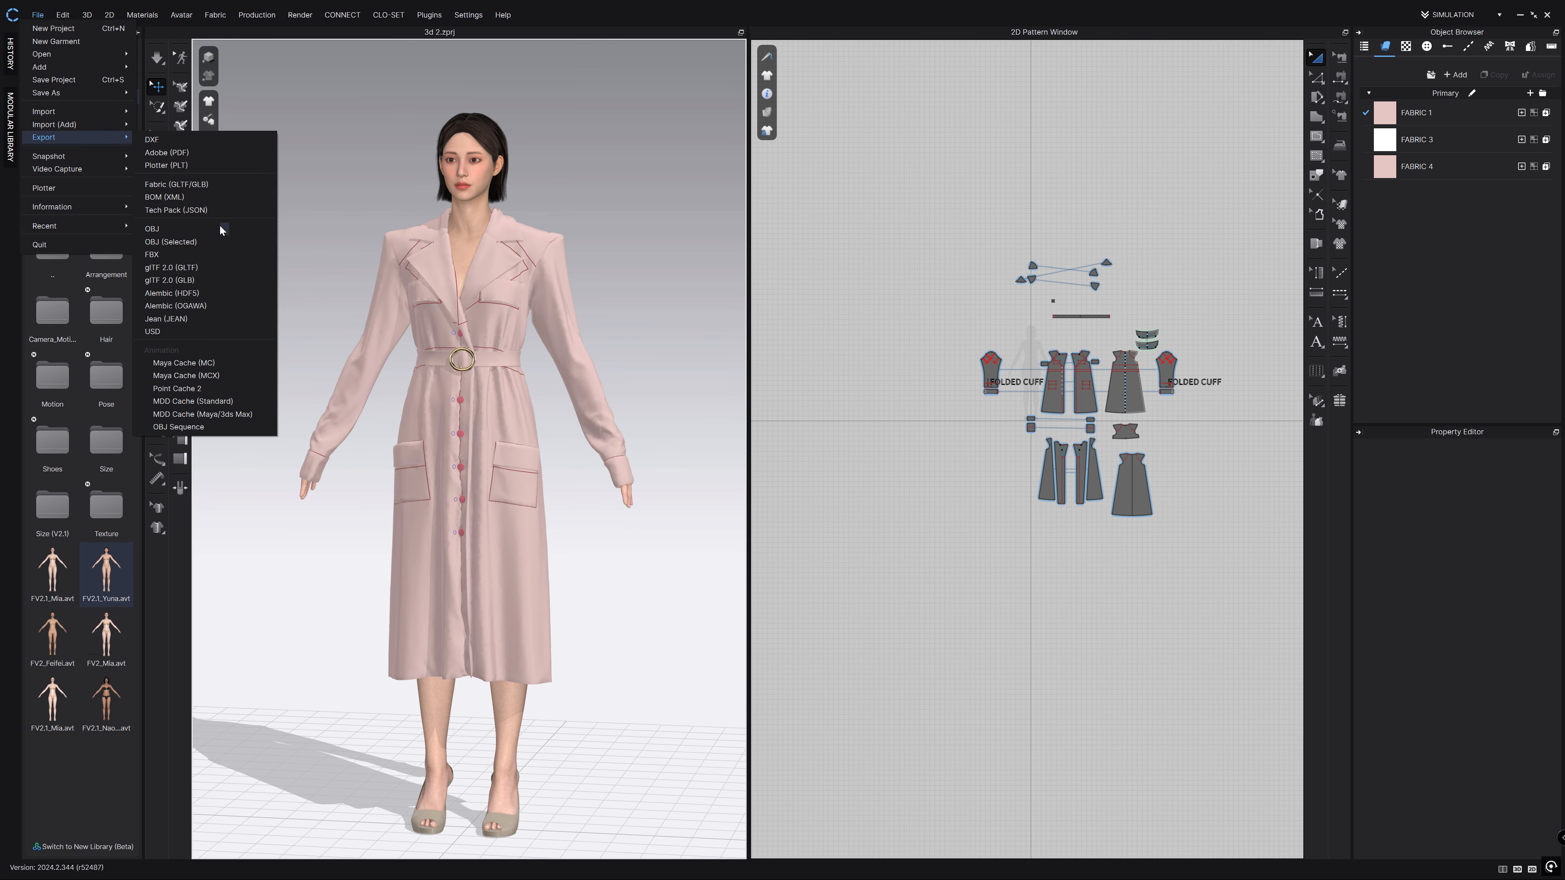
click(220, 232)
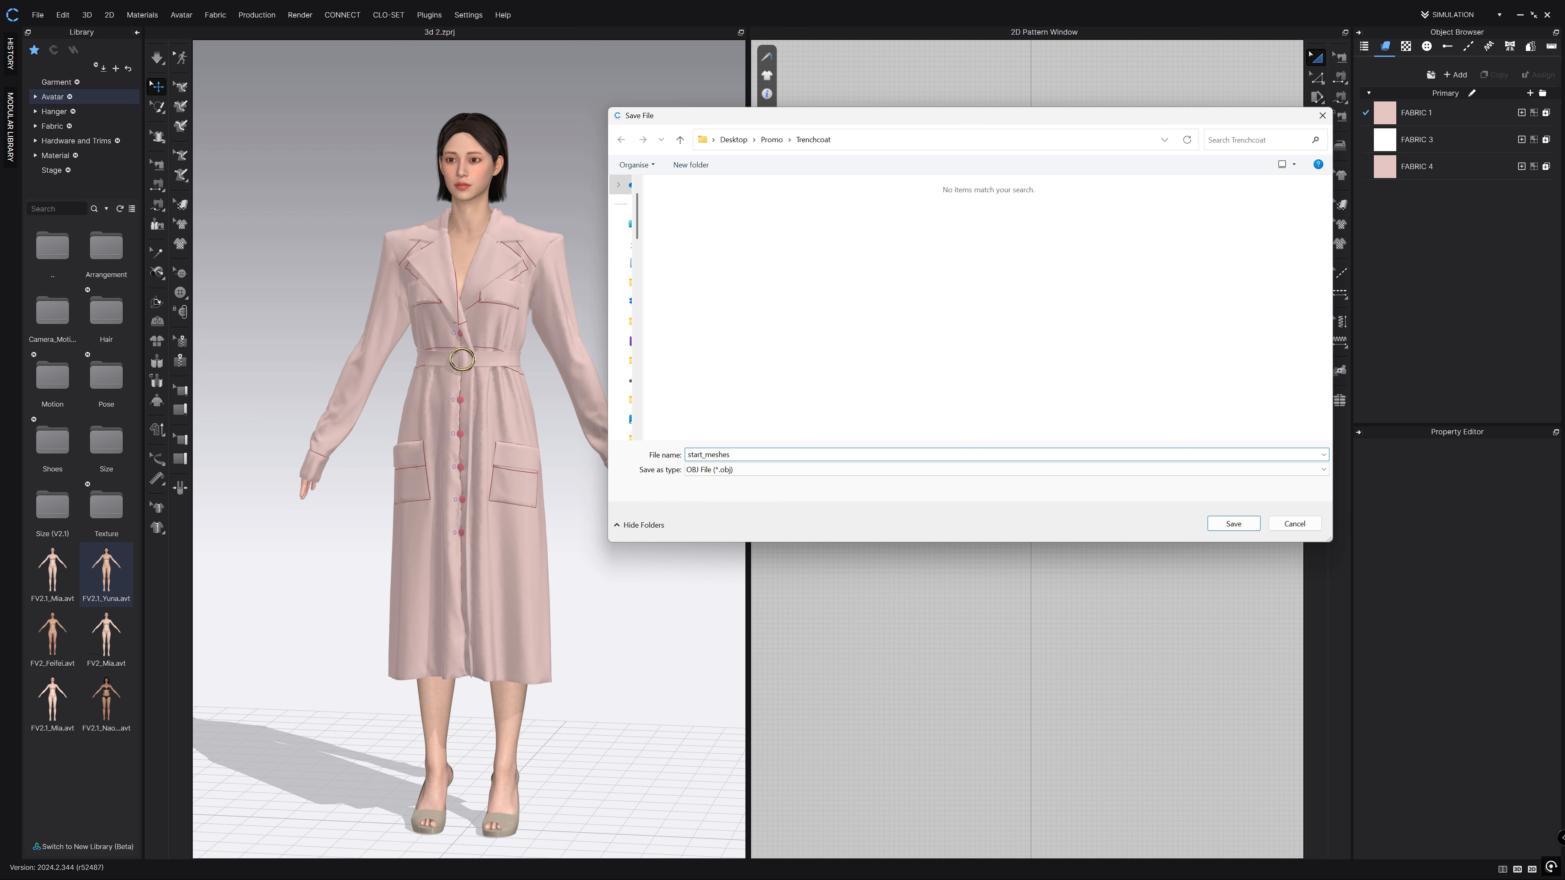
key(Return)
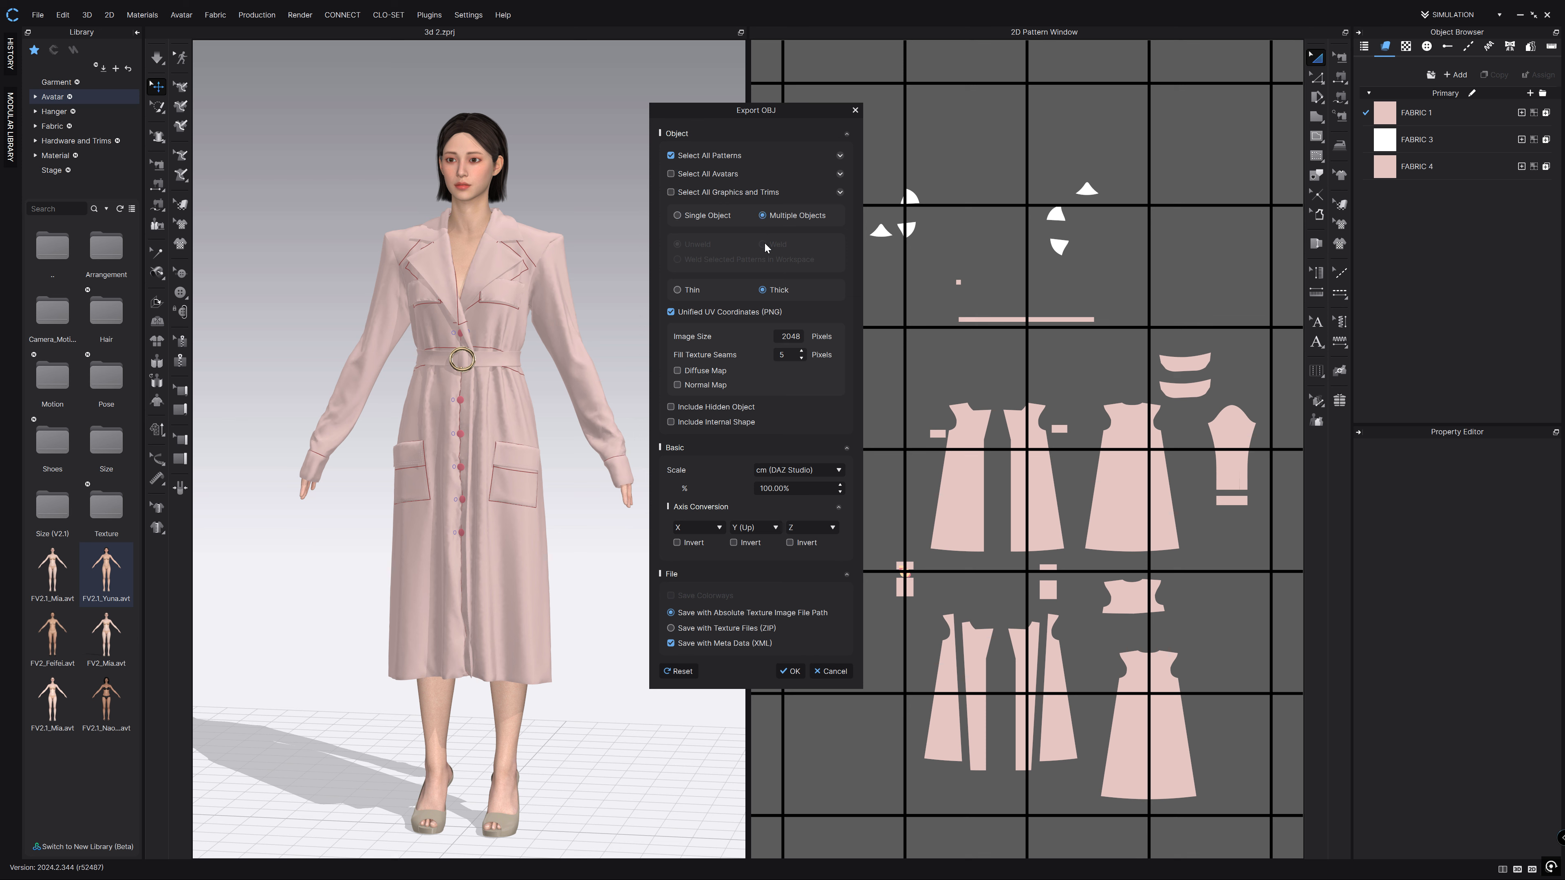
click(691, 290)
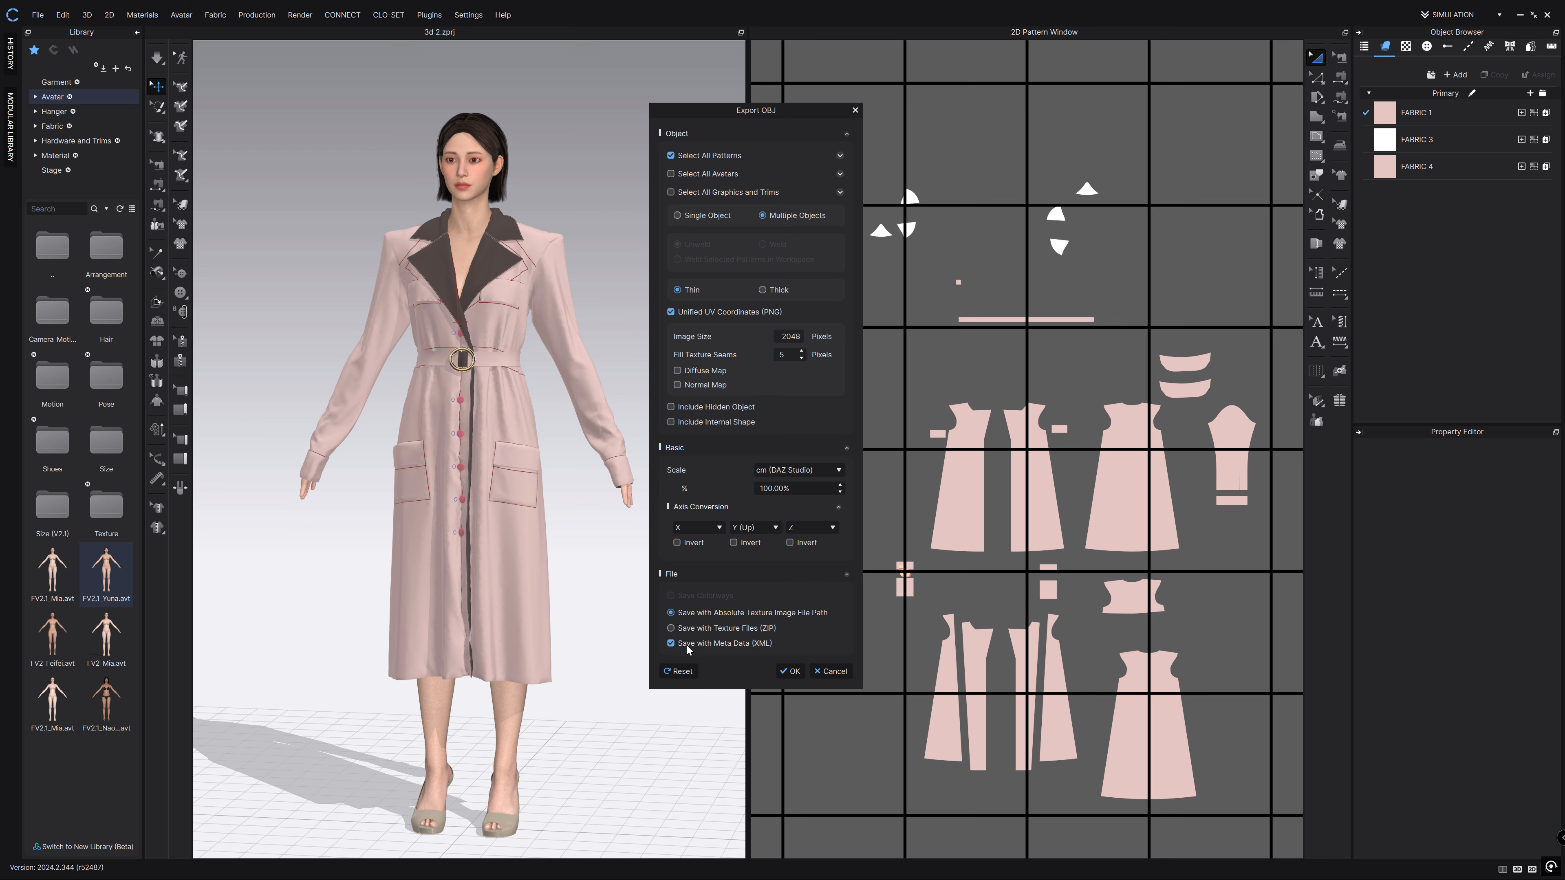
click(791, 672)
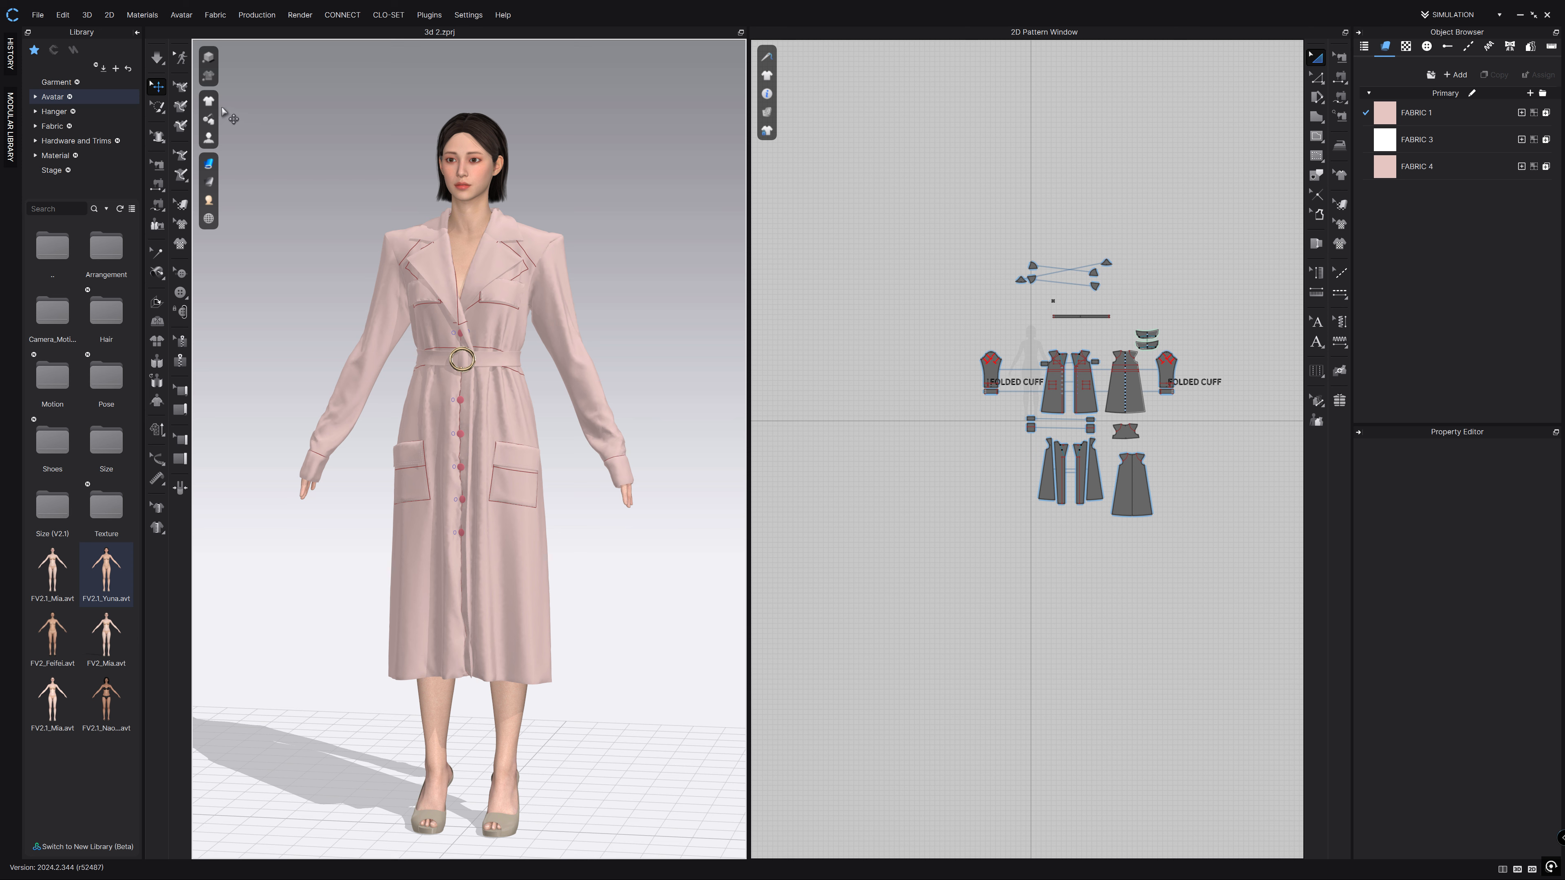
Start another OBJ export and enter the avatar file name 'avatyar'.
click(37, 21)
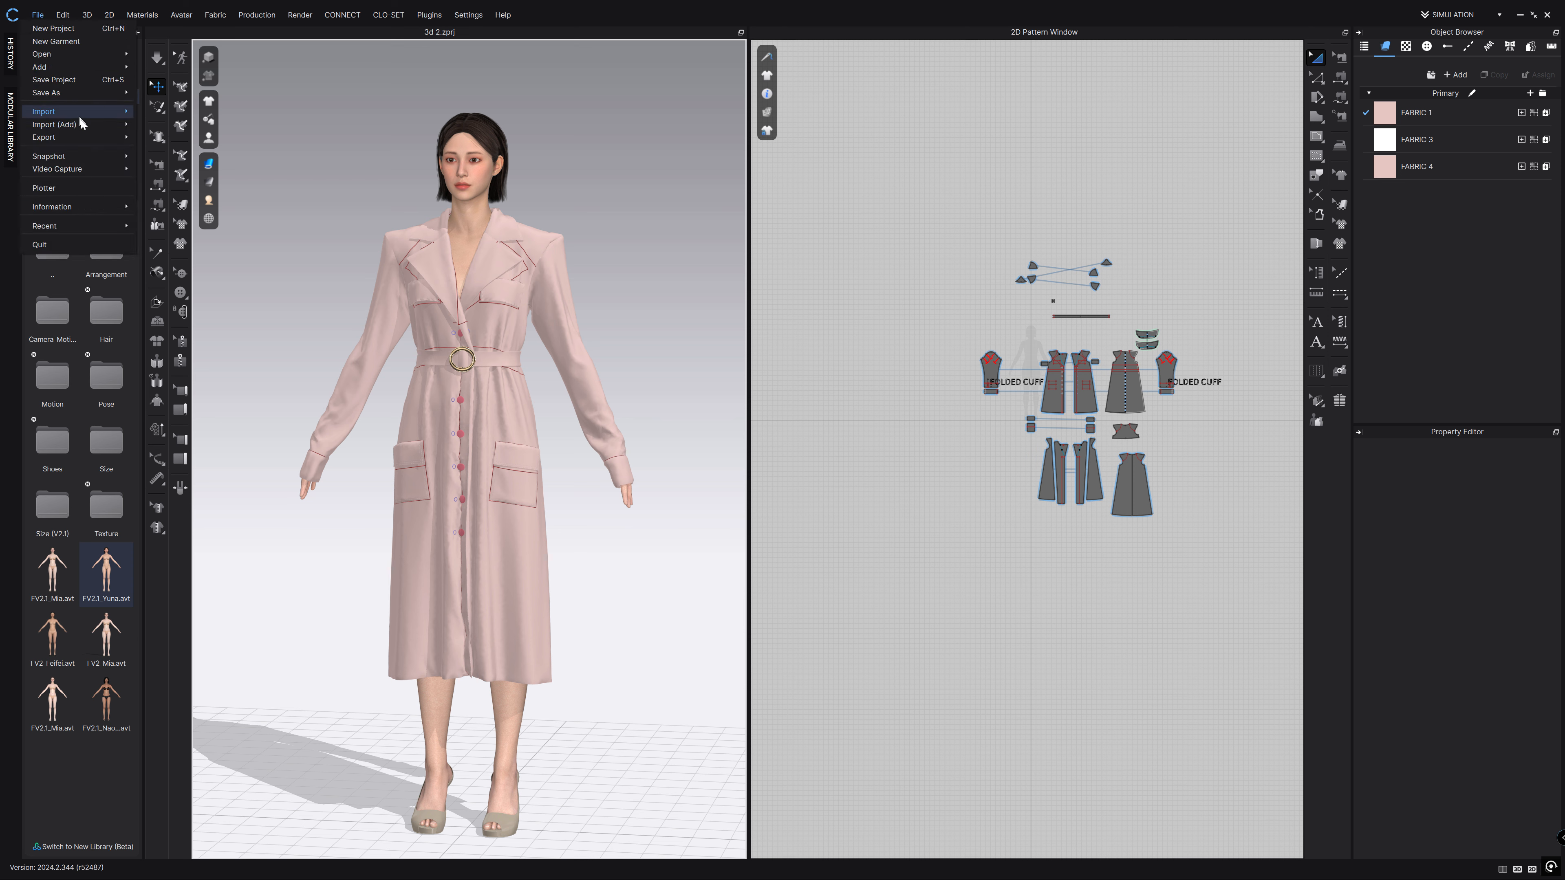
mouse_move(110, 135)
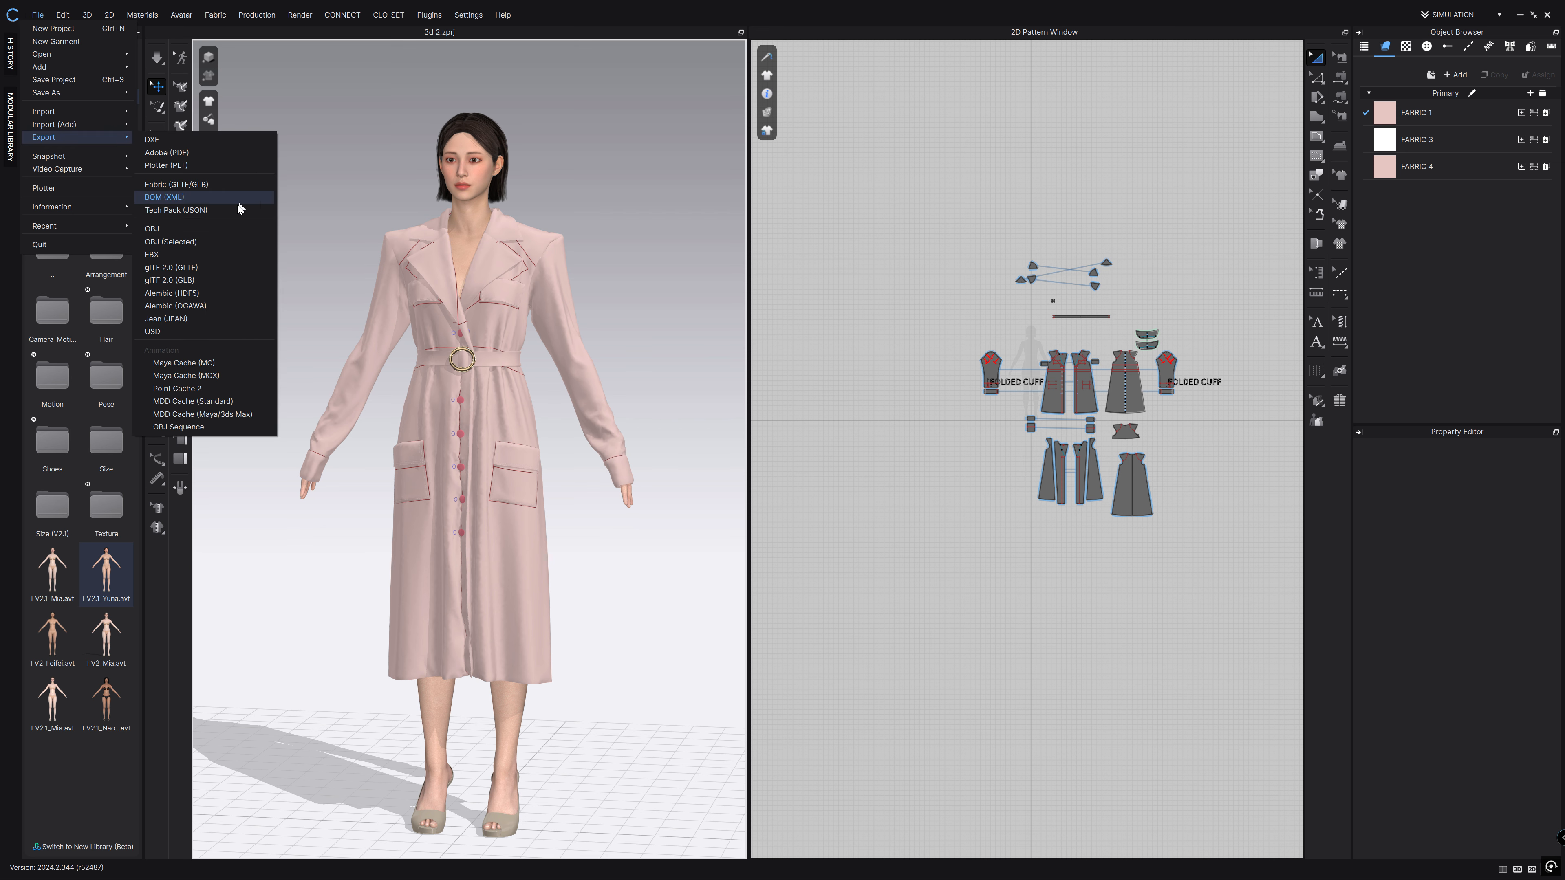
click(191, 228)
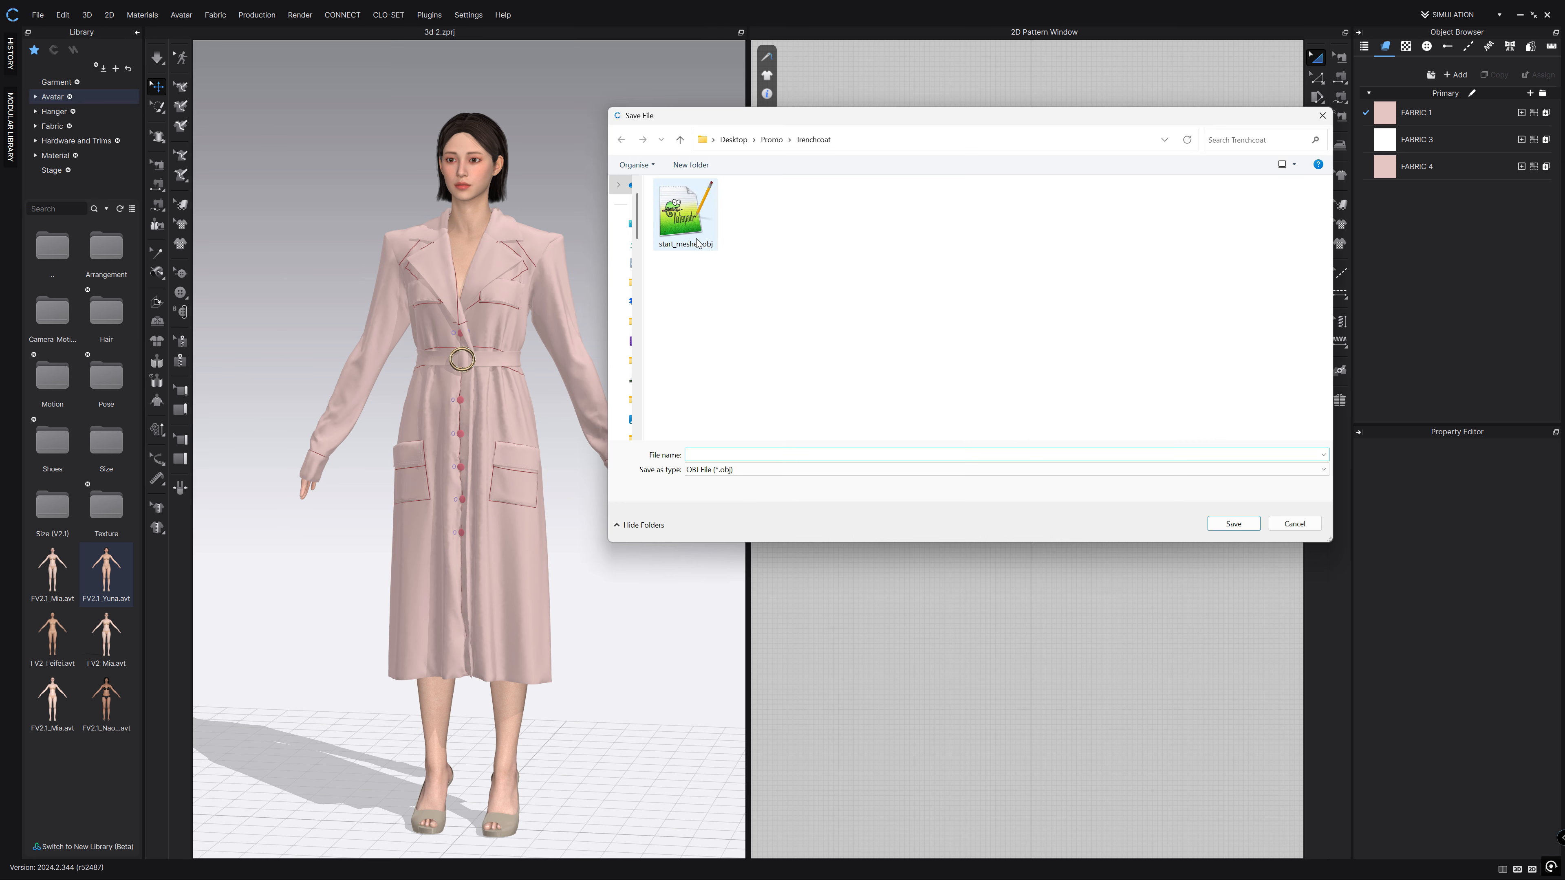
text(avatyar)
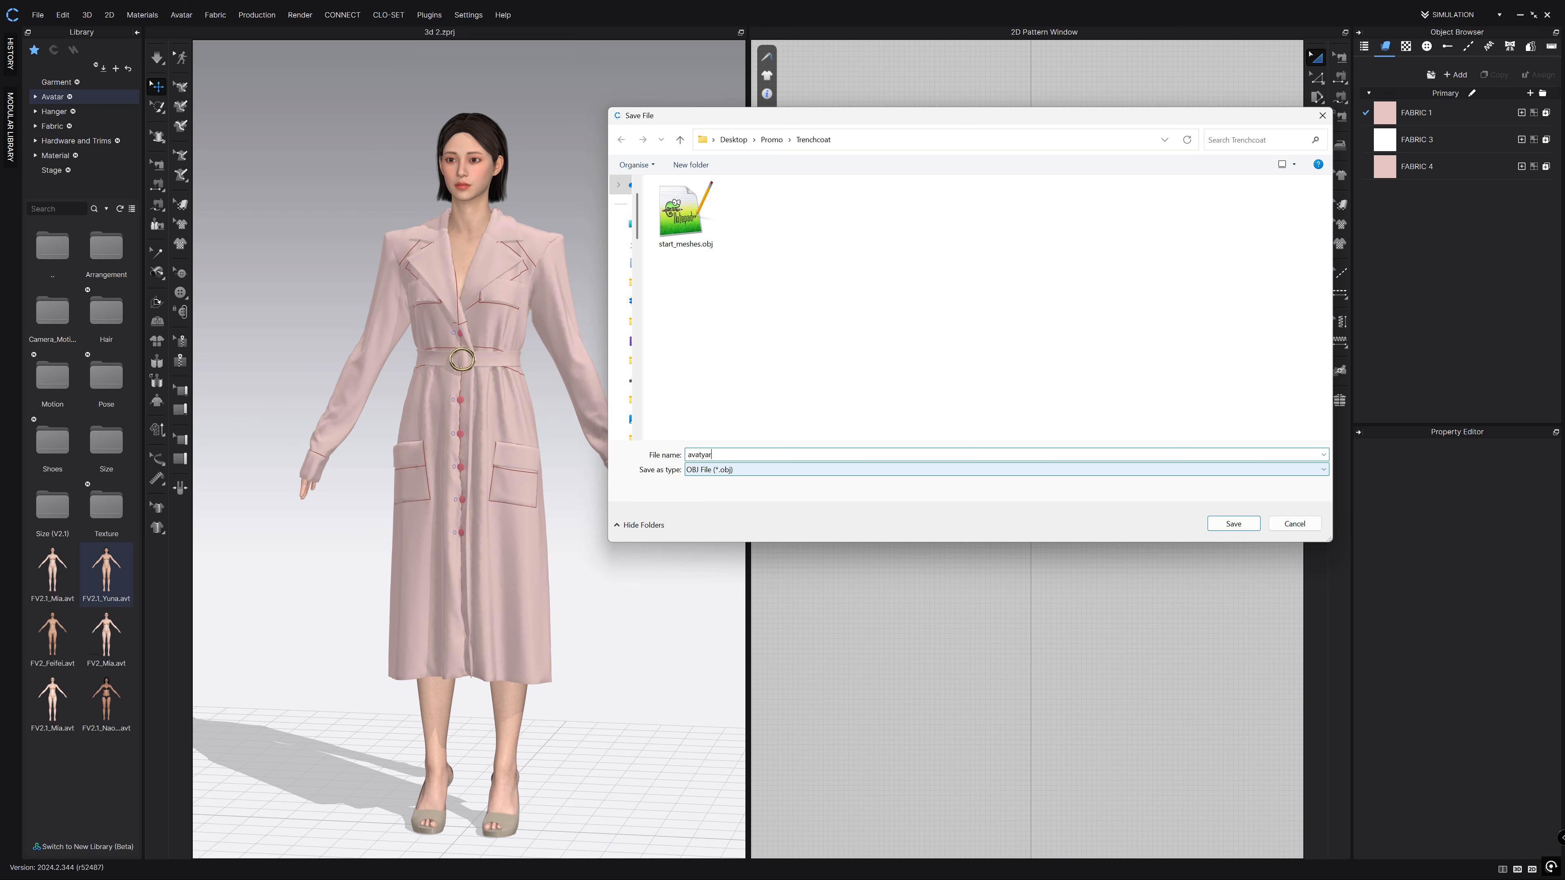